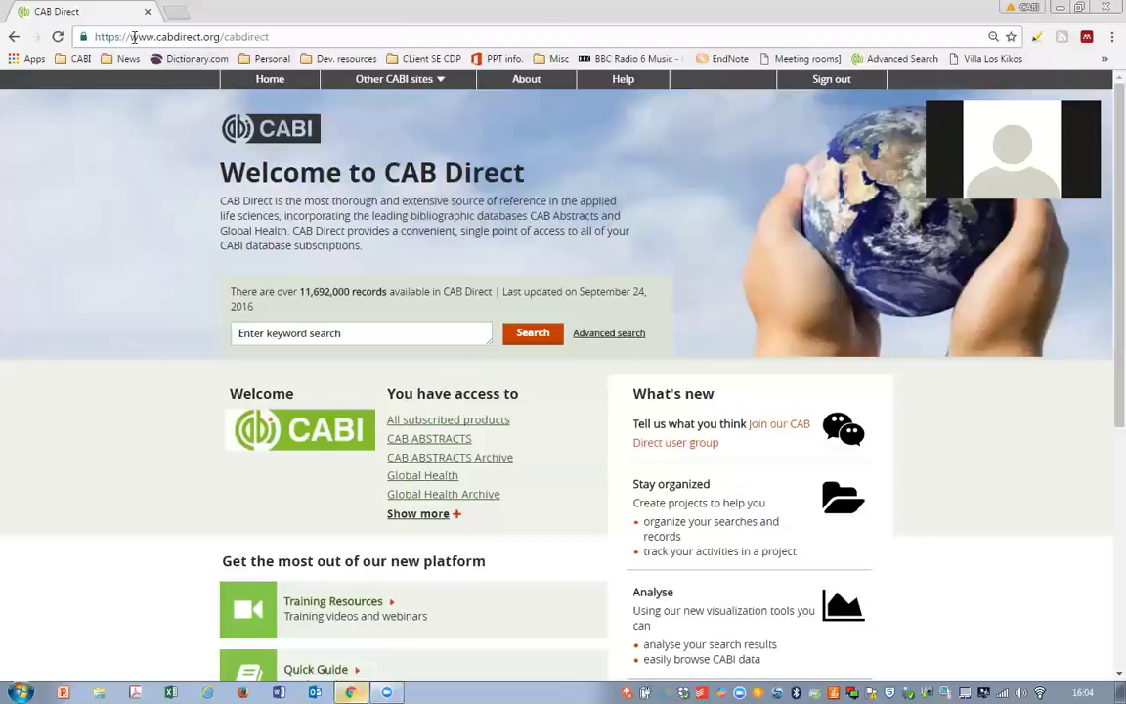
{"action": "left_click_drag", "start_coordinate": [221, 36], "coordinate": [133, 39]}
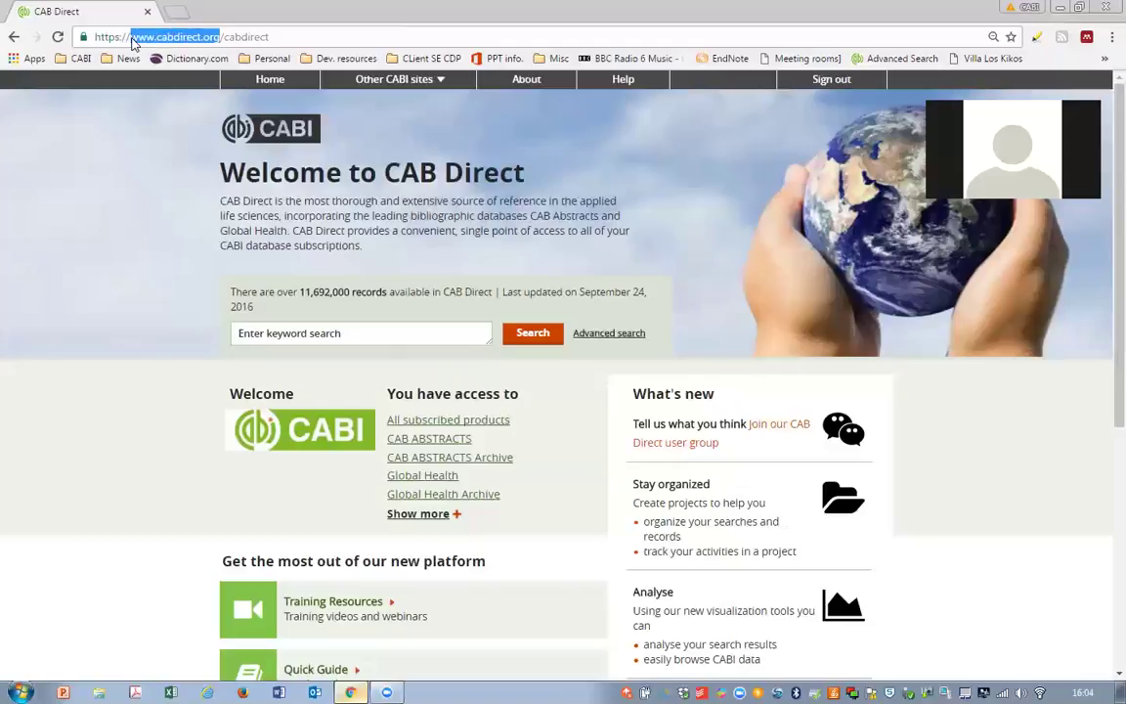
{"action": "left_click", "coordinate": [168, 396]}
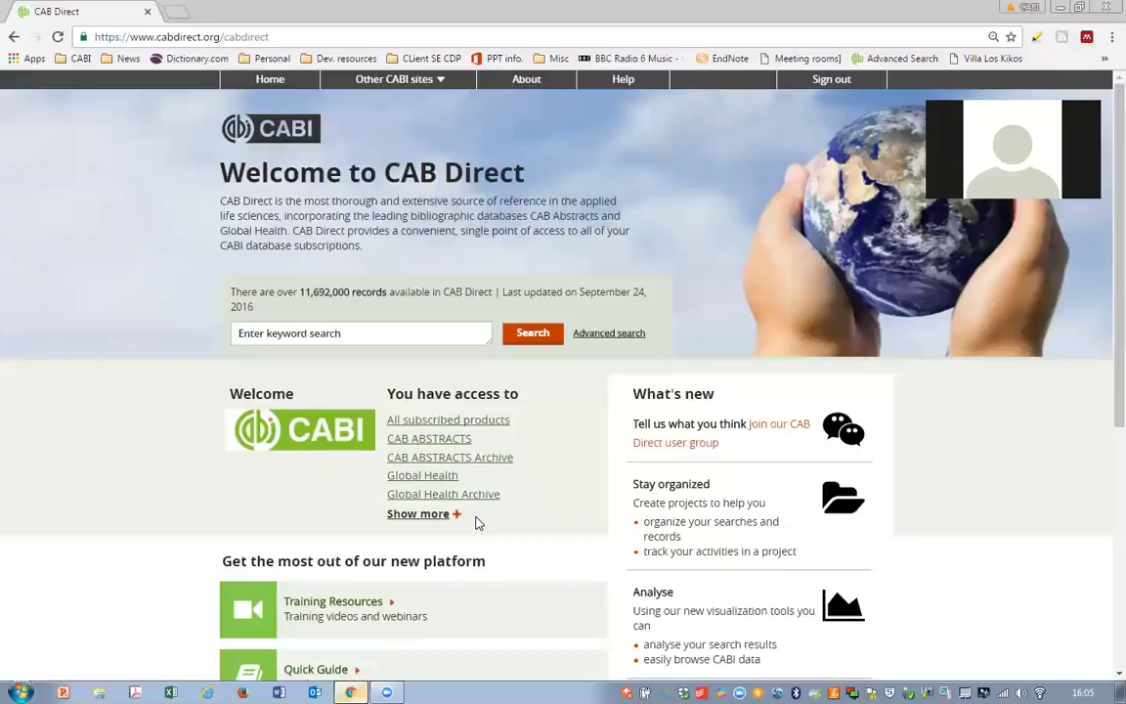
- Open the online help from the home page, view its Getting Started topic and close the help window
{"action": "scroll", "coordinate": [505, 531], "scroll_direction": "down", "scroll_amount": 3}
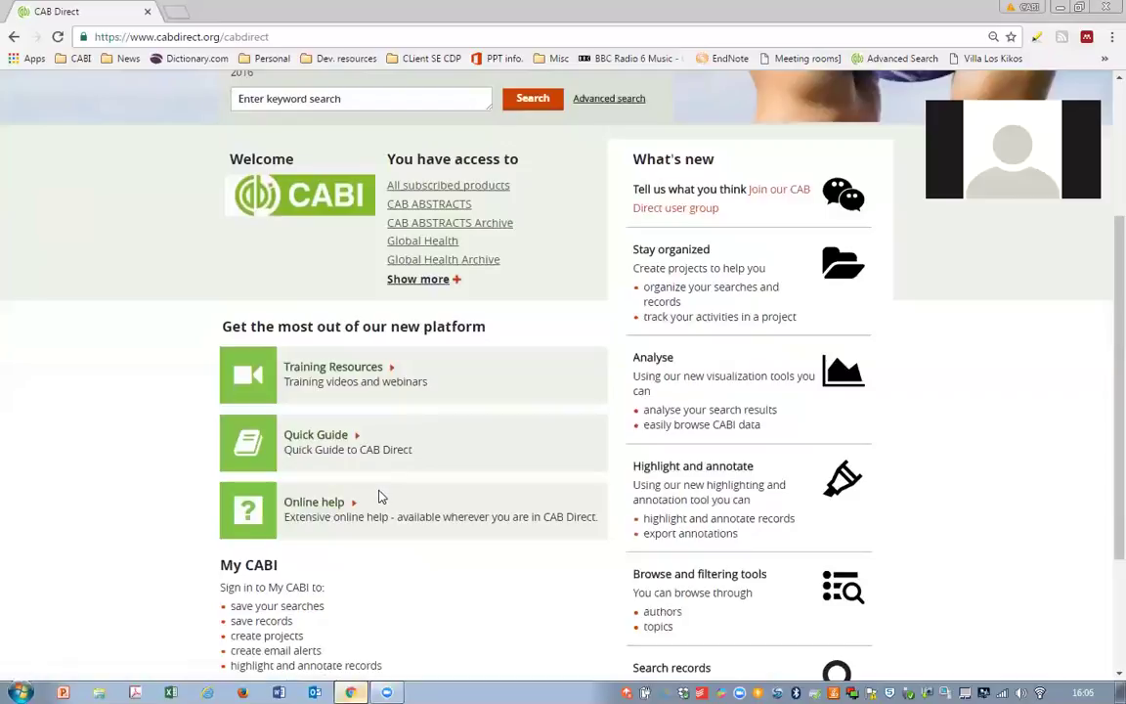
{"action": "left_click", "coordinate": [319, 507]}
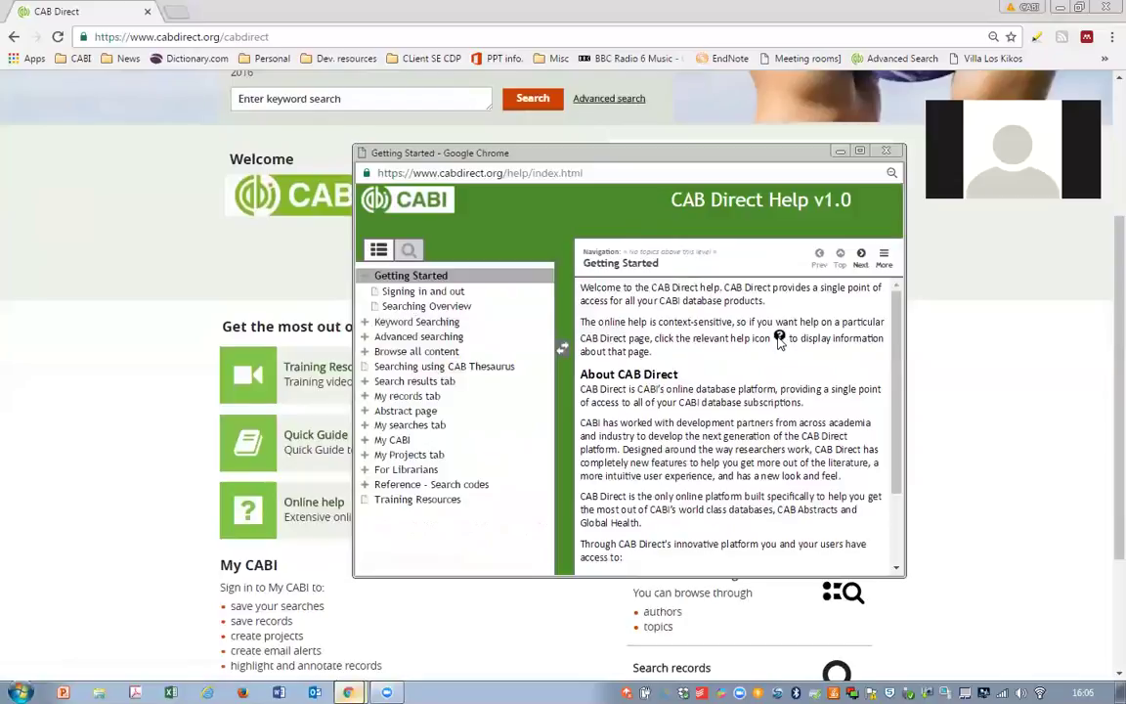
{"action": "left_click", "coordinate": [885, 150]}
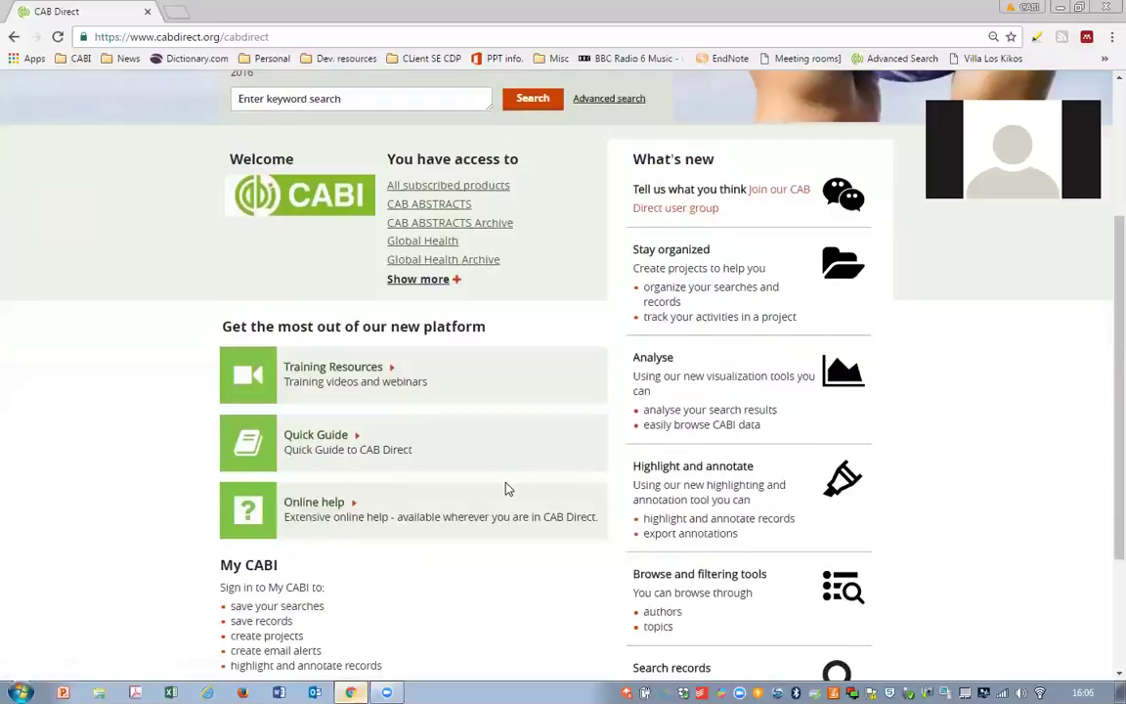
{"action": "scroll", "coordinate": [543, 513], "scroll_direction": "up", "scroll_amount": 3}
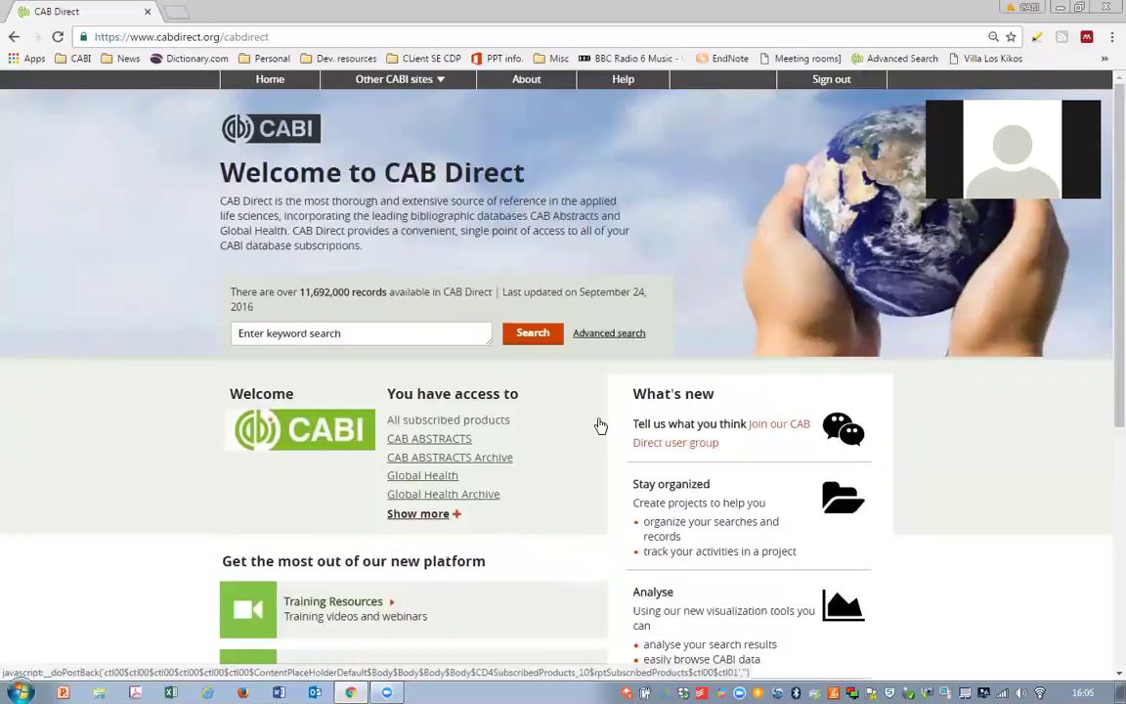
- Open the email draft for joining the CAB Direct user group and discard it without saving
{"action": "left_click", "coordinate": [772, 430]}
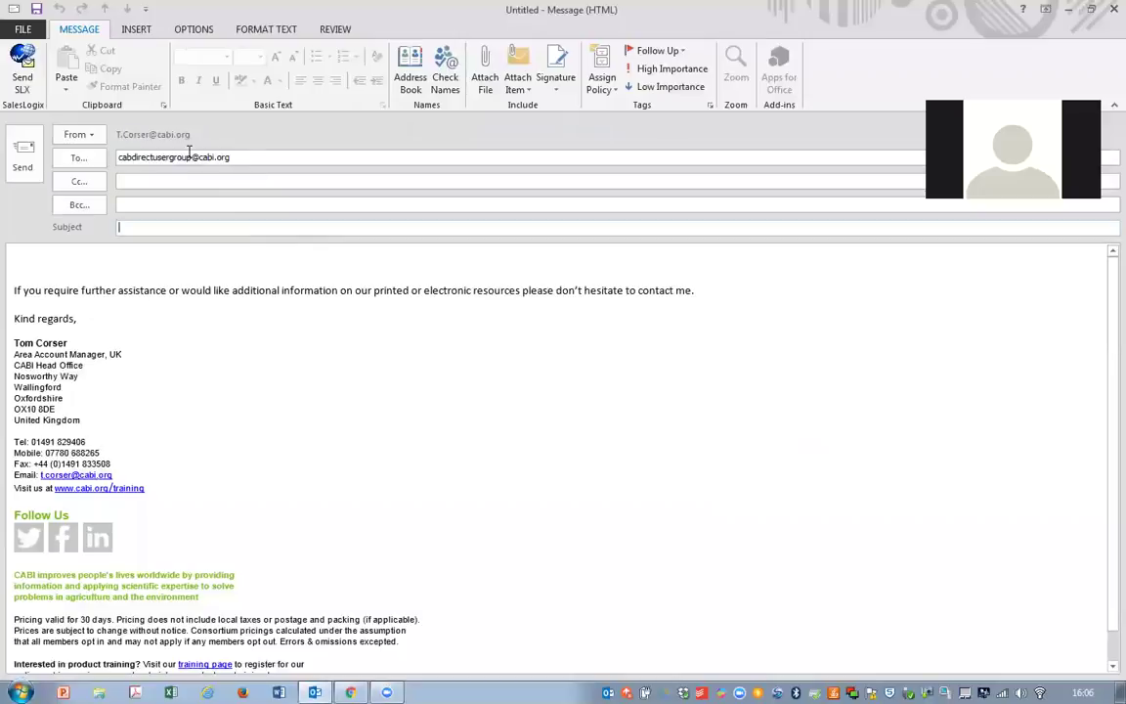
{"action": "left_click_drag", "start_coordinate": [232, 158], "coordinate": [105, 156]}
{"action": "left_click", "coordinate": [237, 157]}
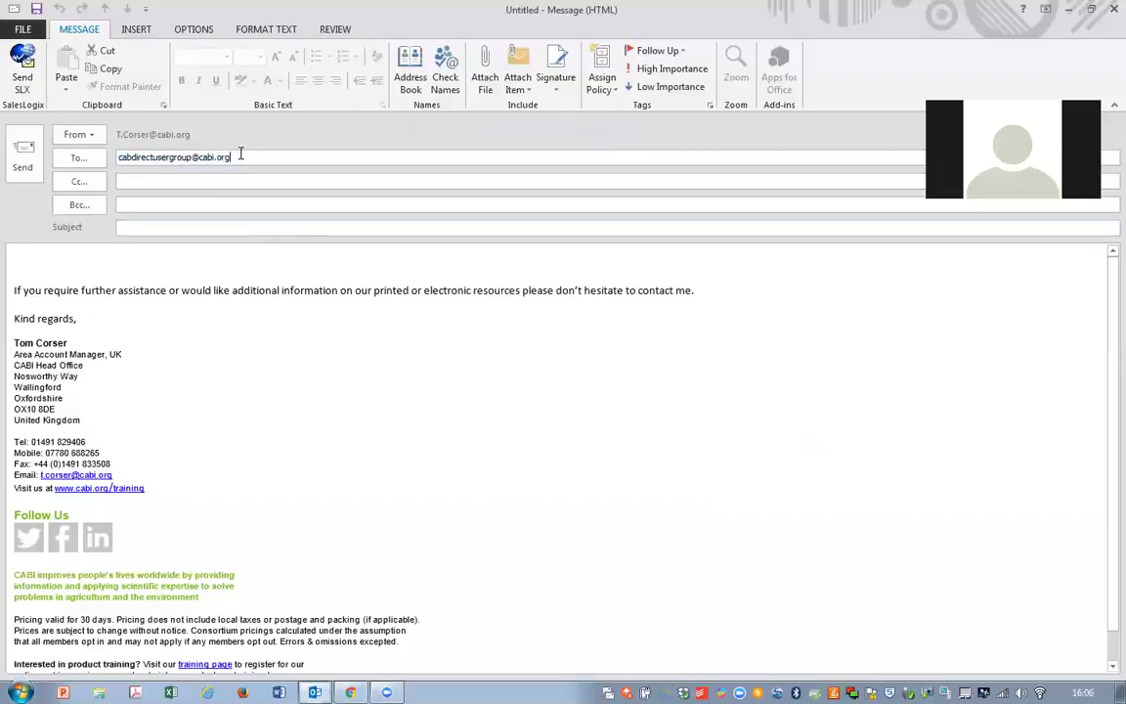
{"action": "key", "text": "Escape"}
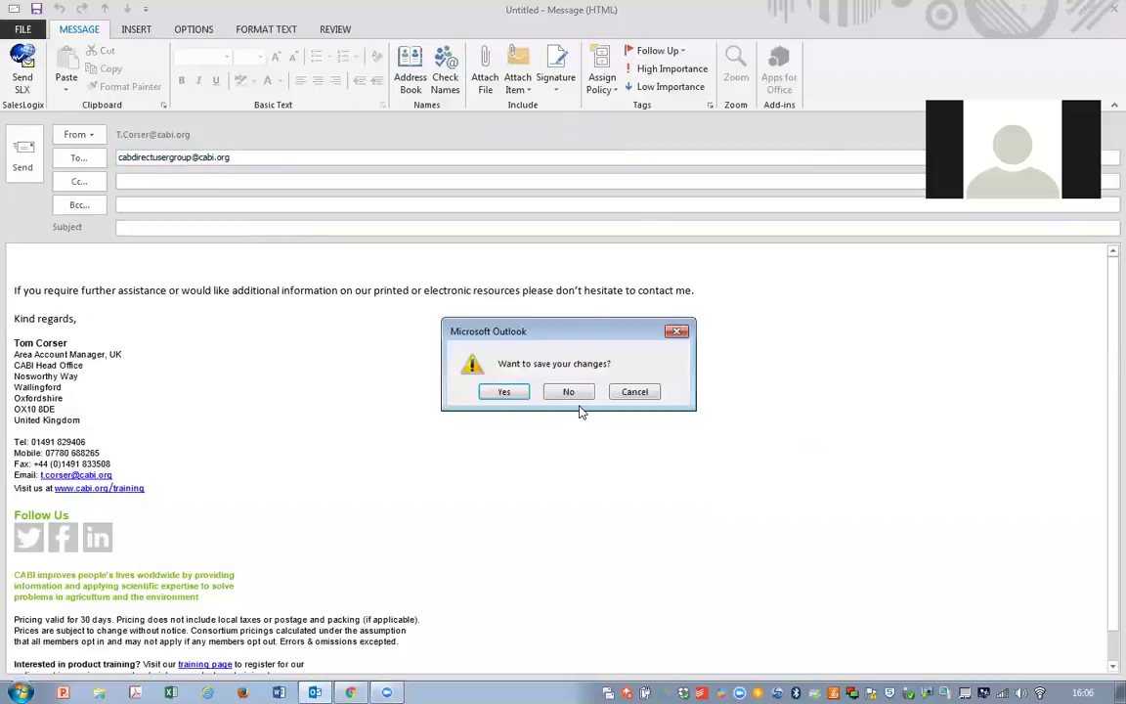
{"action": "left_click", "coordinate": [524, 354]}
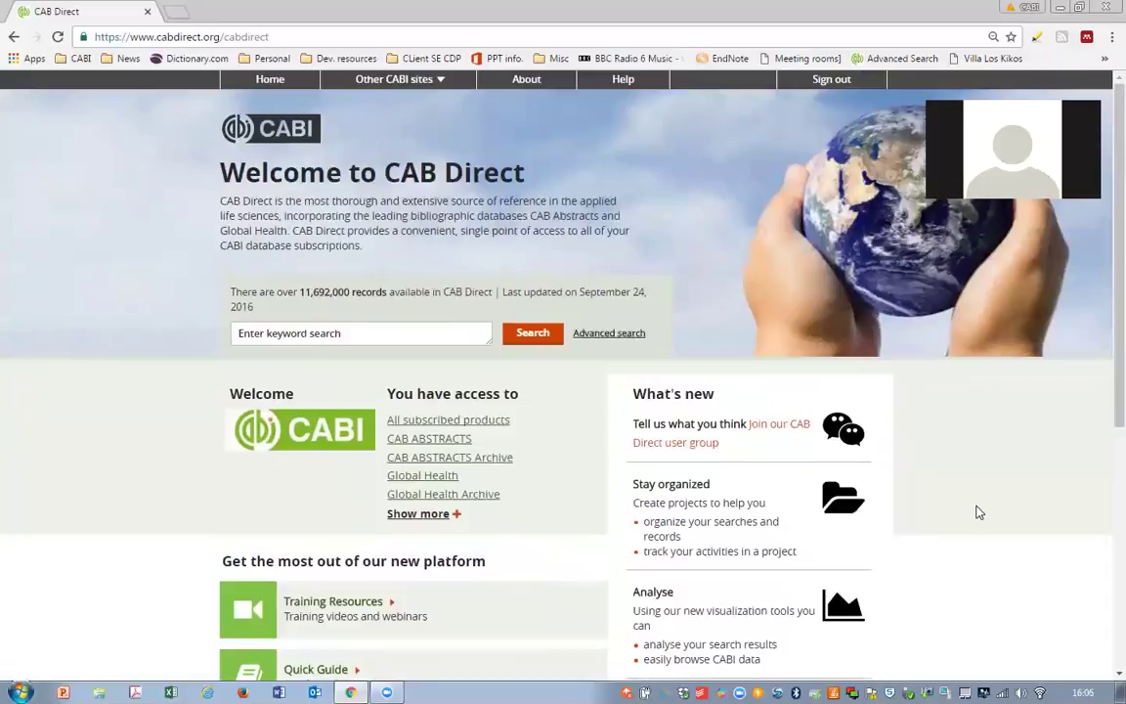
- Run a keyword search from the home page for "panama disease" and banana, keeping the disease name in quotation marks
{"action": "left_click", "coordinate": [464, 336]}
{"action": "type", "text": "\""}
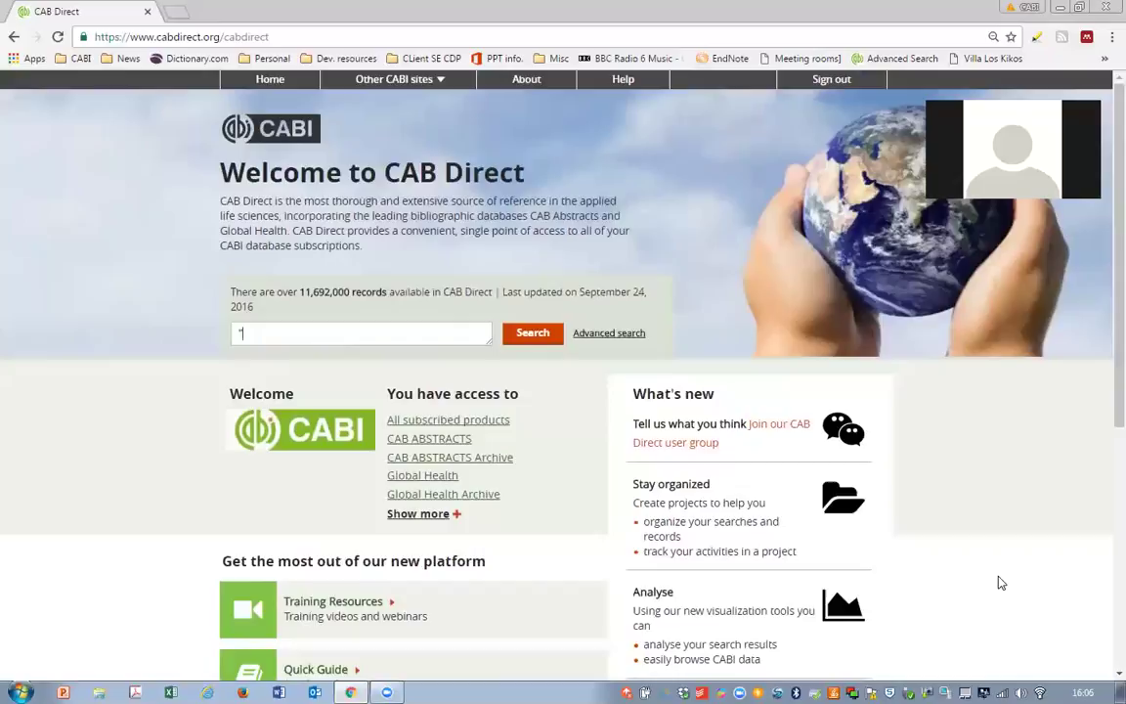
{"action": "type", "text": "pana"}
{"action": "type", "text": "ma"}
{"action": "type", "text": " diseaase \""}
{"action": "key", "text": "BackSpace"}
{"action": "key", "text": "BackSpace"}
{"action": "key", "text": "BackSpace"}
{"action": "type", "text": "\" and bana"}
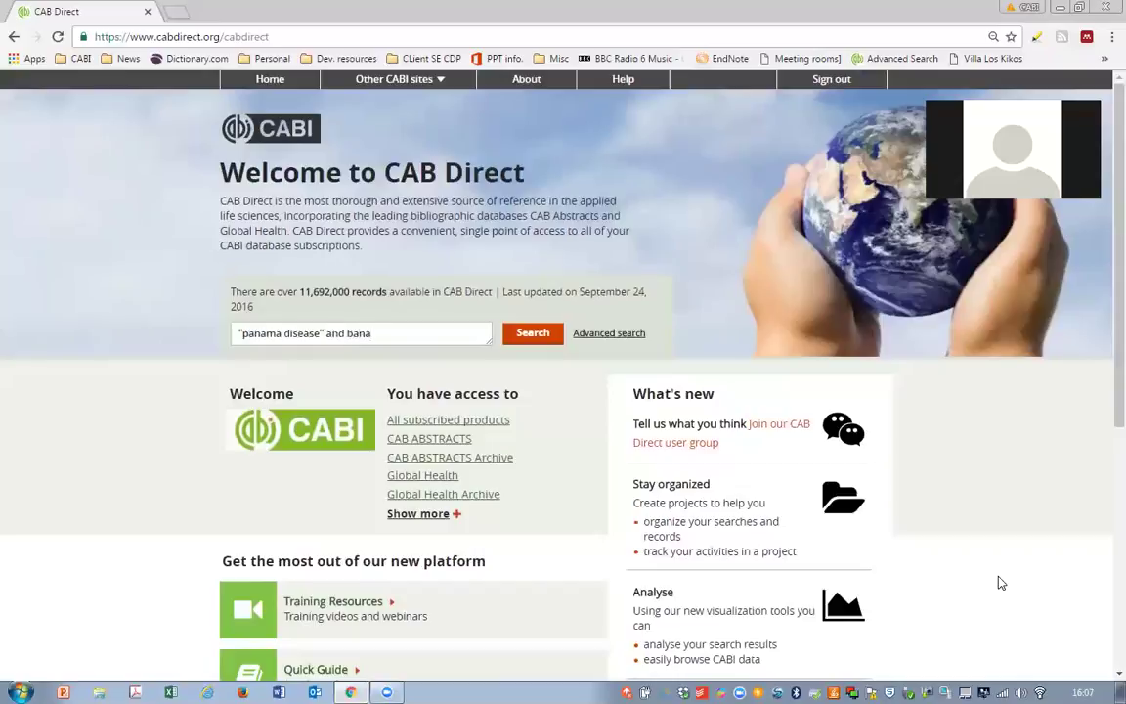
{"action": "type", "text": "na"}
{"action": "left_click", "coordinate": [528, 341]}
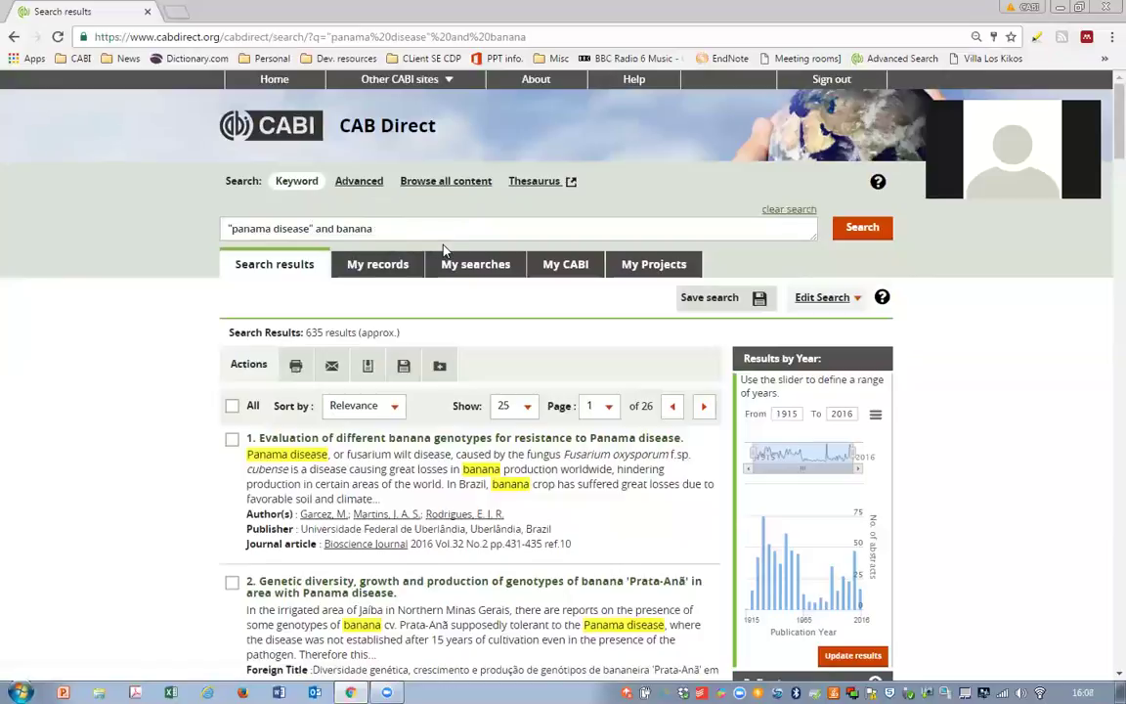
- Switch to the advanced search and enter "panama disease" in quotation marks as the first term, limited to Article title
{"action": "left_click", "coordinate": [358, 187]}
{"action": "left_click", "coordinate": [547, 241]}
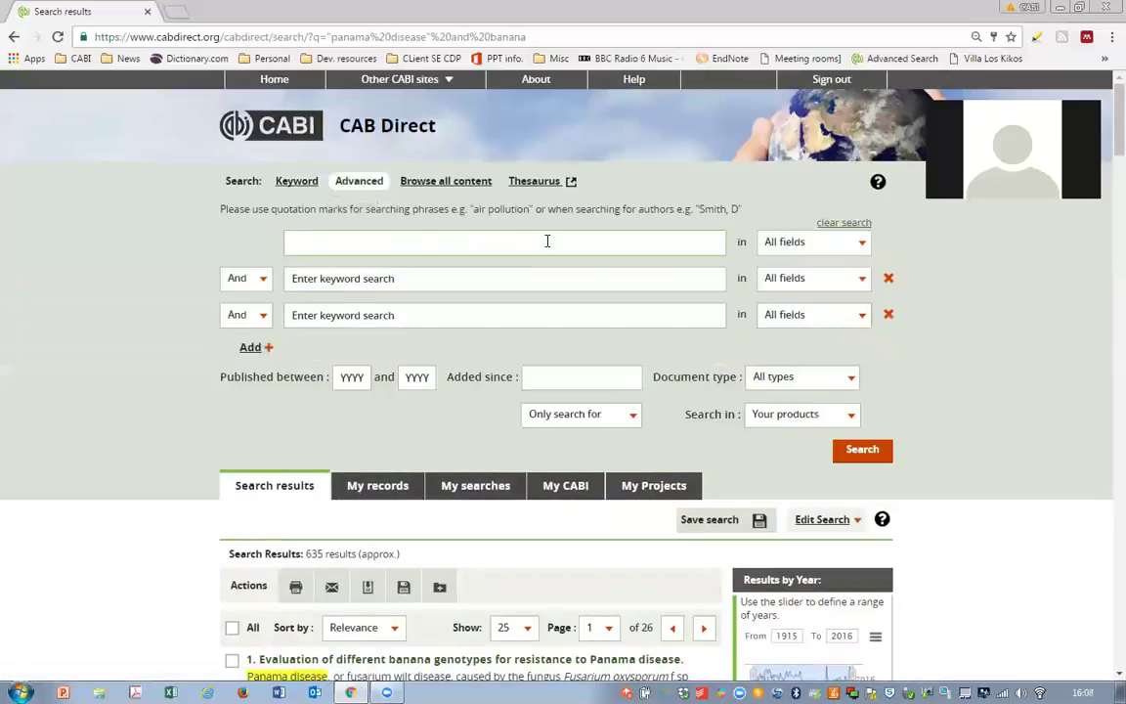
{"action": "left_click", "coordinate": [1006, 271]}
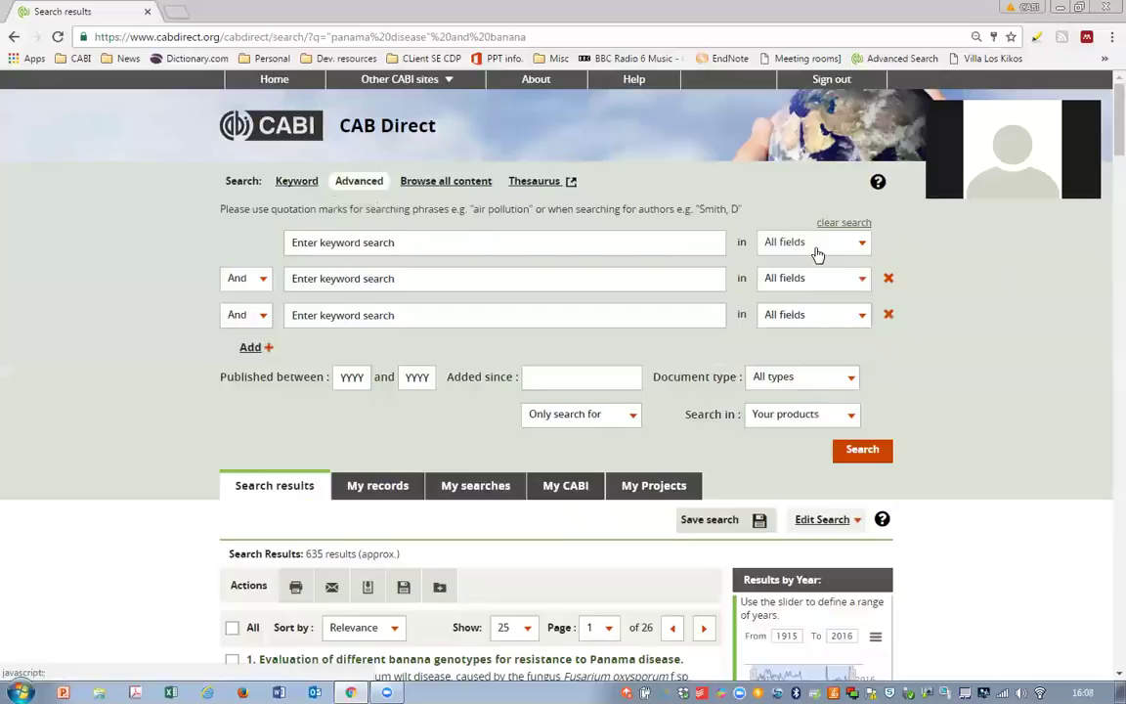
{"action": "left_click", "coordinate": [689, 251]}
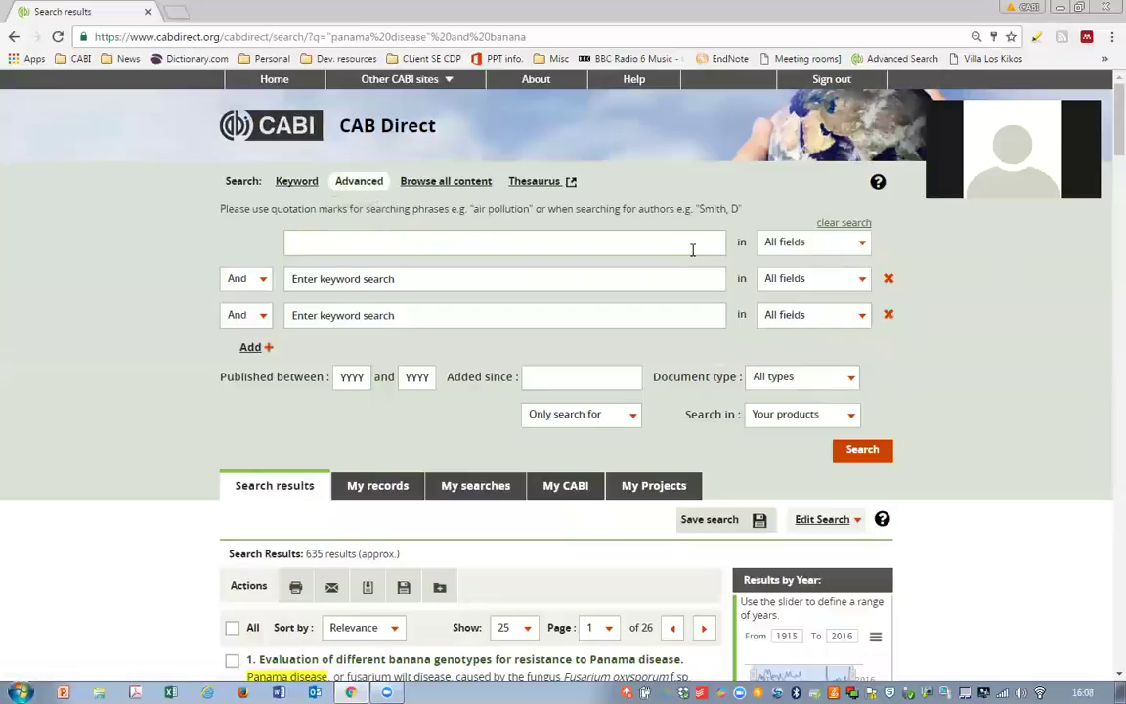
{"action": "type", "text": "panama disease\"\""}
{"action": "left_click", "coordinate": [853, 244]}
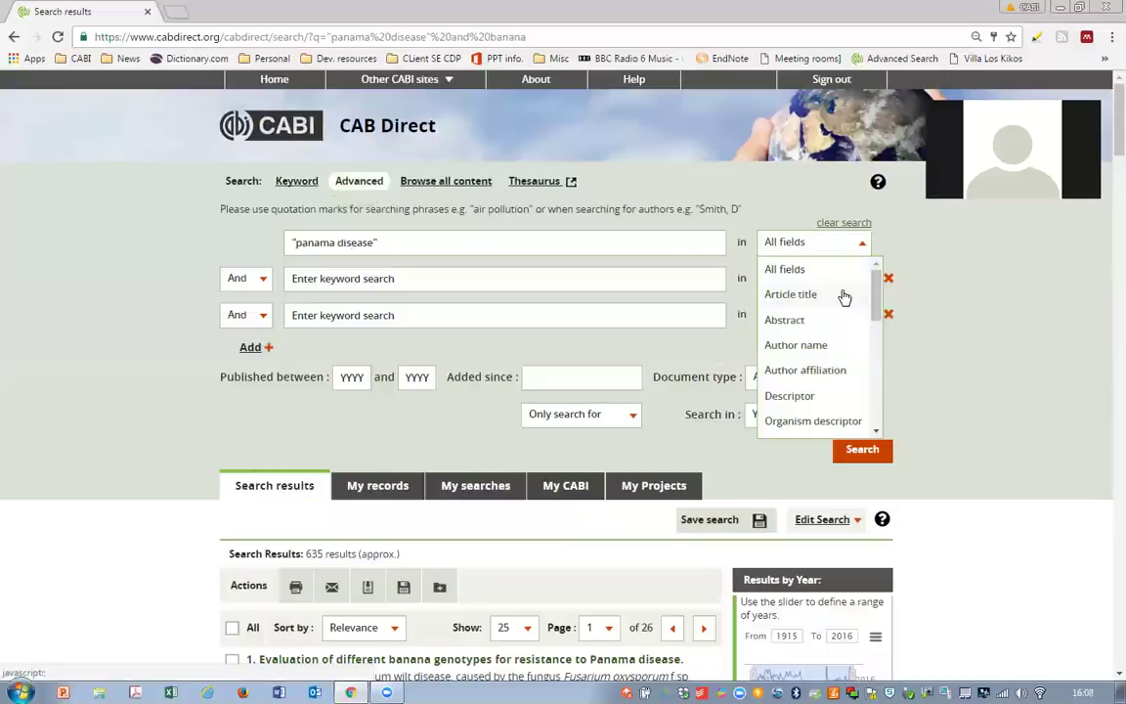
{"action": "left_click", "coordinate": [844, 296]}
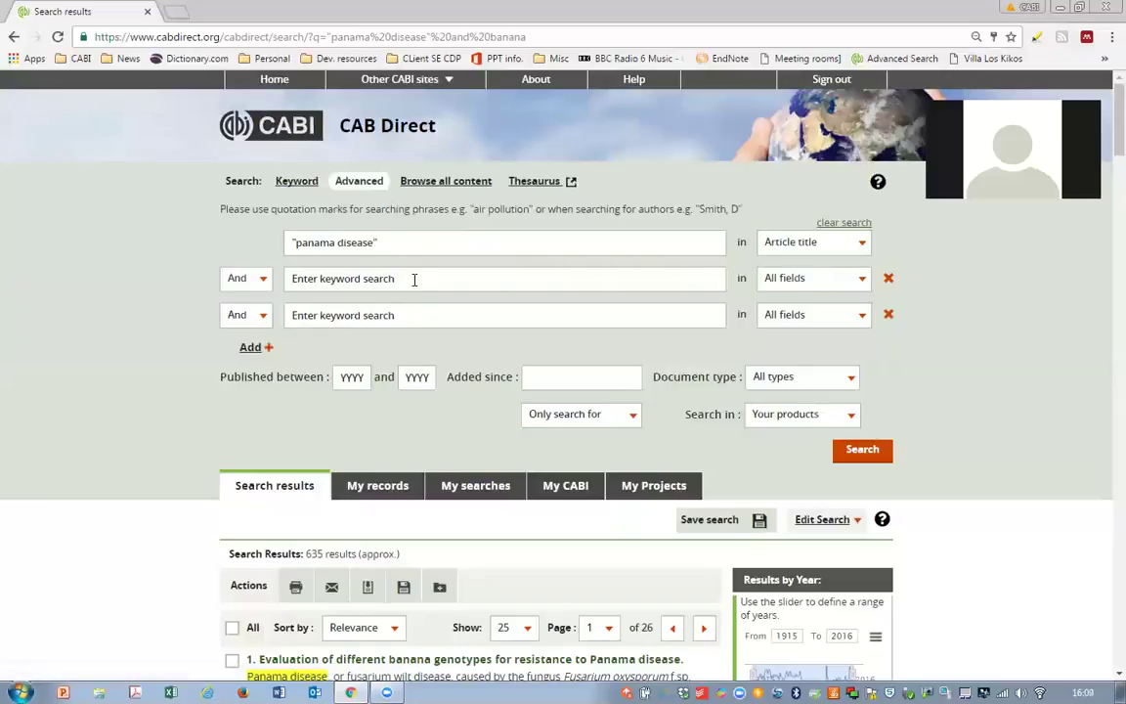
- View the Boolean operators available for the second search row and the calendar for the Added since date
{"action": "left_click", "coordinate": [354, 278]}
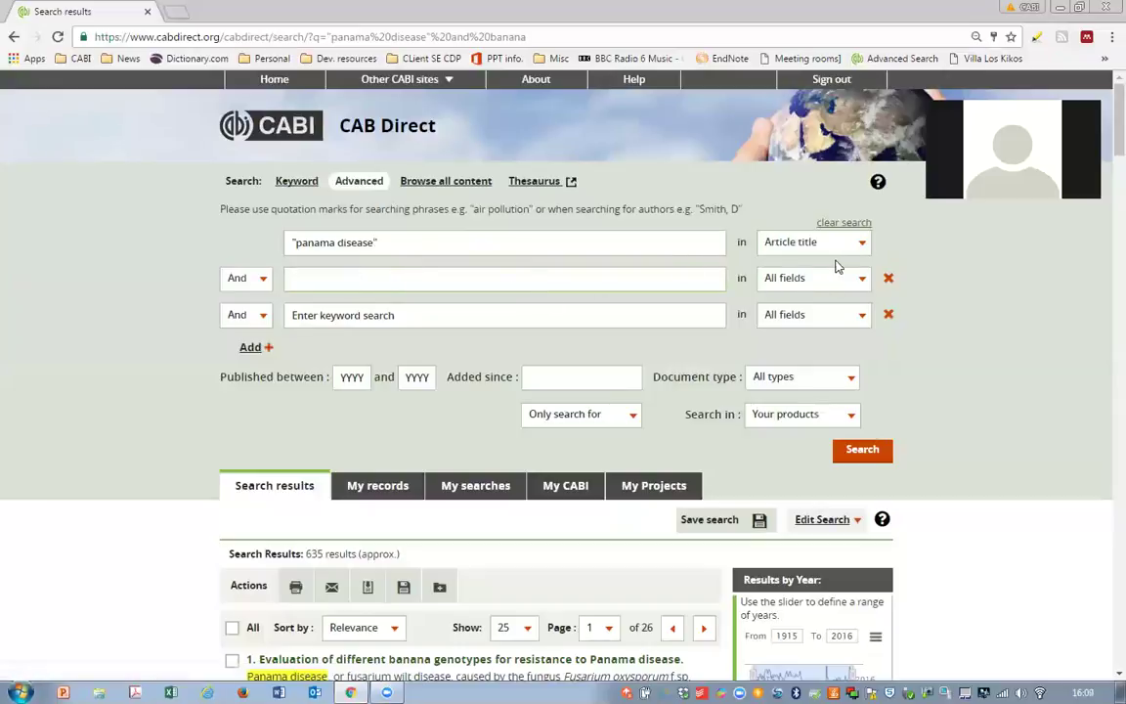
{"action": "left_click", "coordinate": [247, 284]}
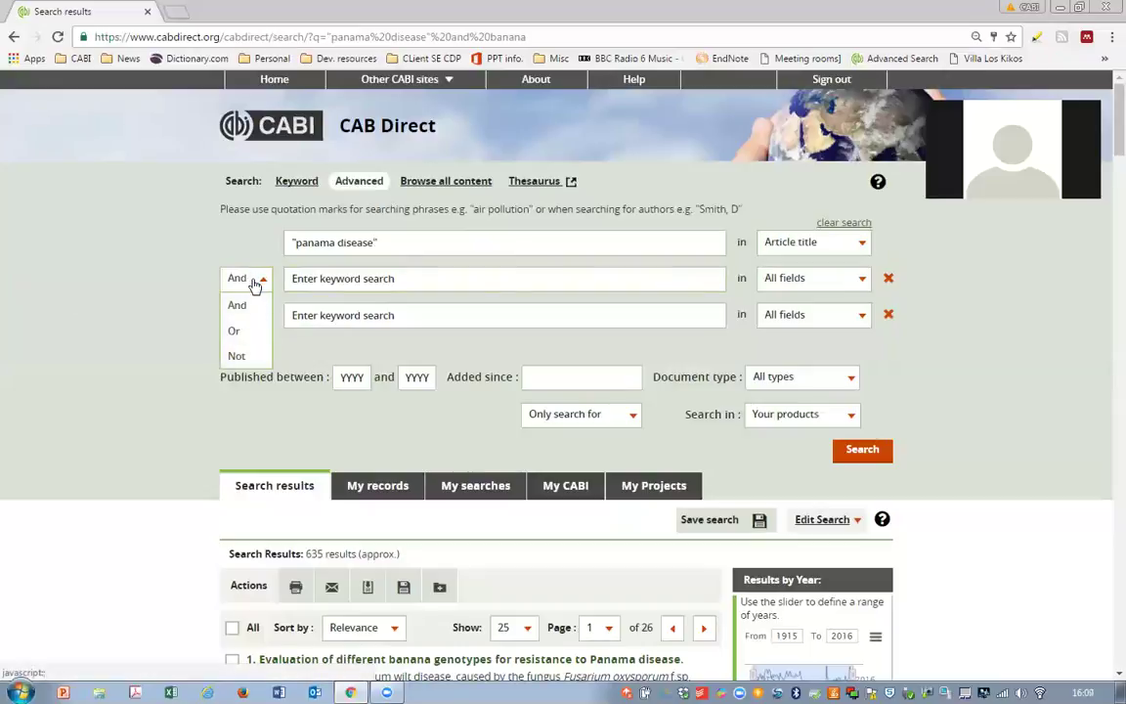
{"action": "left_click", "coordinate": [253, 284]}
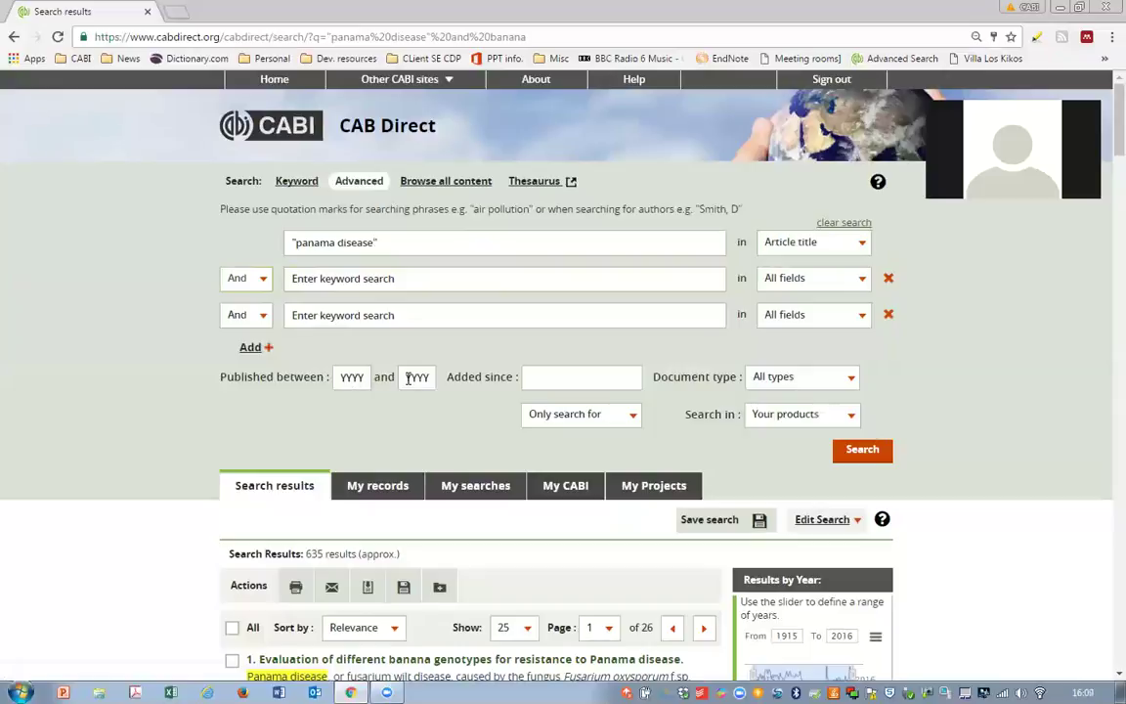
{"action": "left_click", "coordinate": [582, 388]}
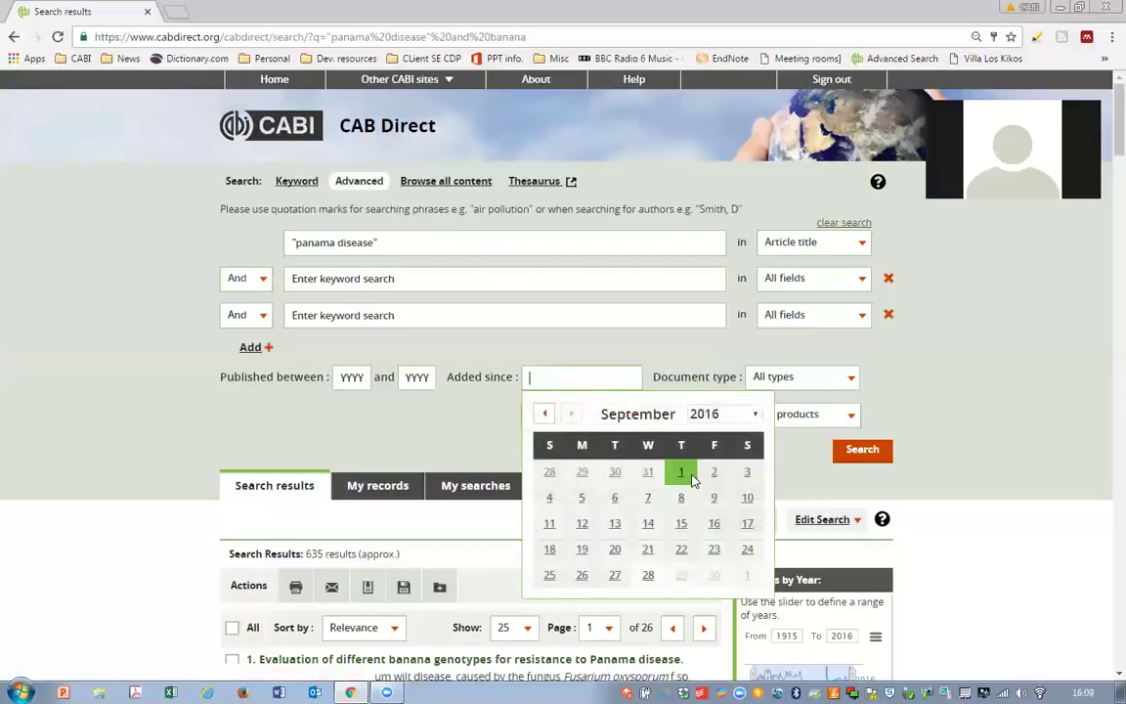
{"action": "left_click", "coordinate": [848, 392]}
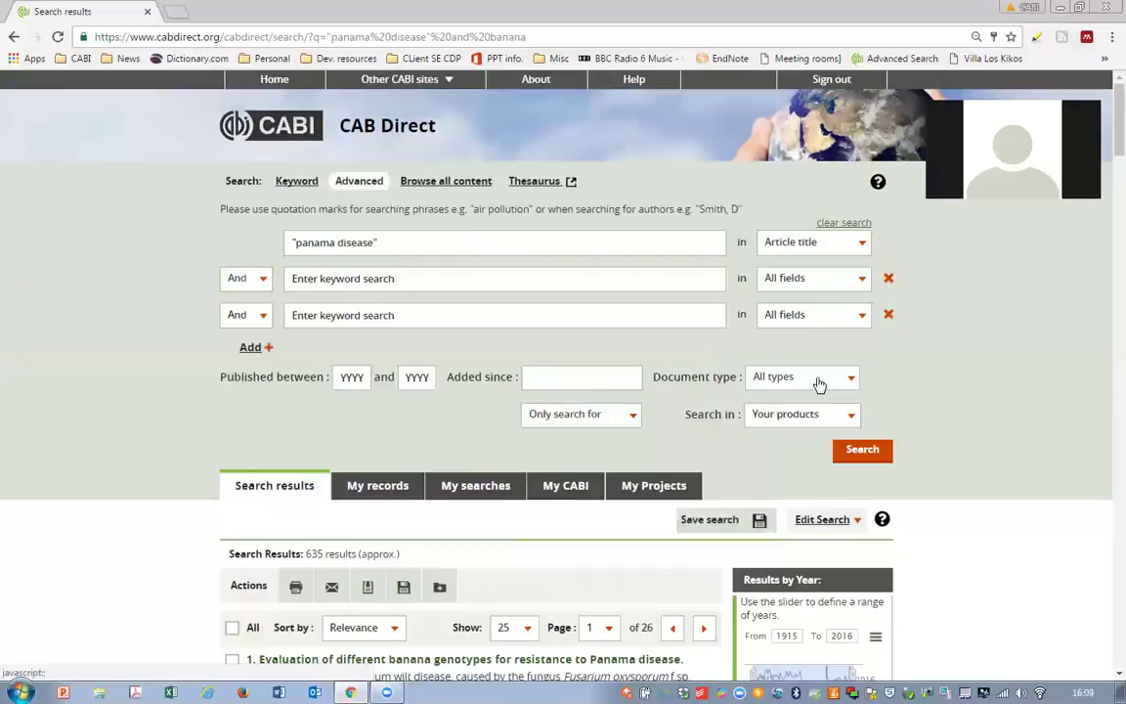
- Look through the document types that the advanced search can be limited to, leaving All Types selected
{"action": "left_click", "coordinate": [818, 380]}
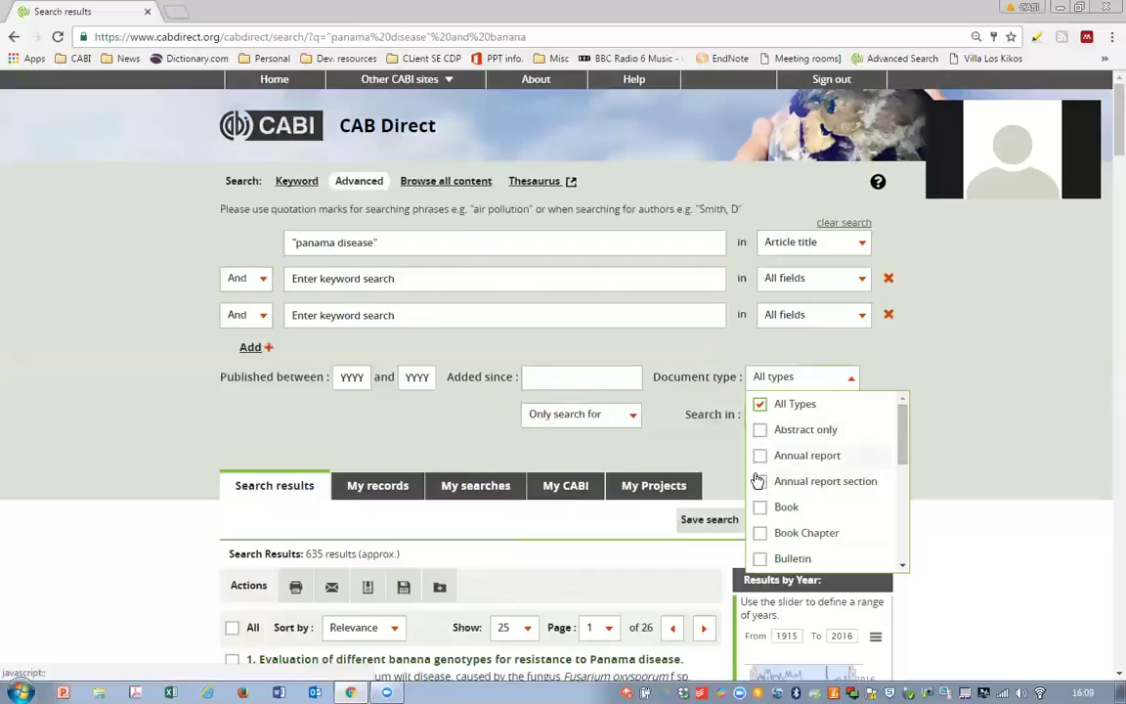
{"action": "left_click", "coordinate": [899, 508]}
{"action": "left_click_drag", "start_coordinate": [900, 508], "coordinate": [813, 380]}
{"action": "left_click", "coordinate": [851, 383]}
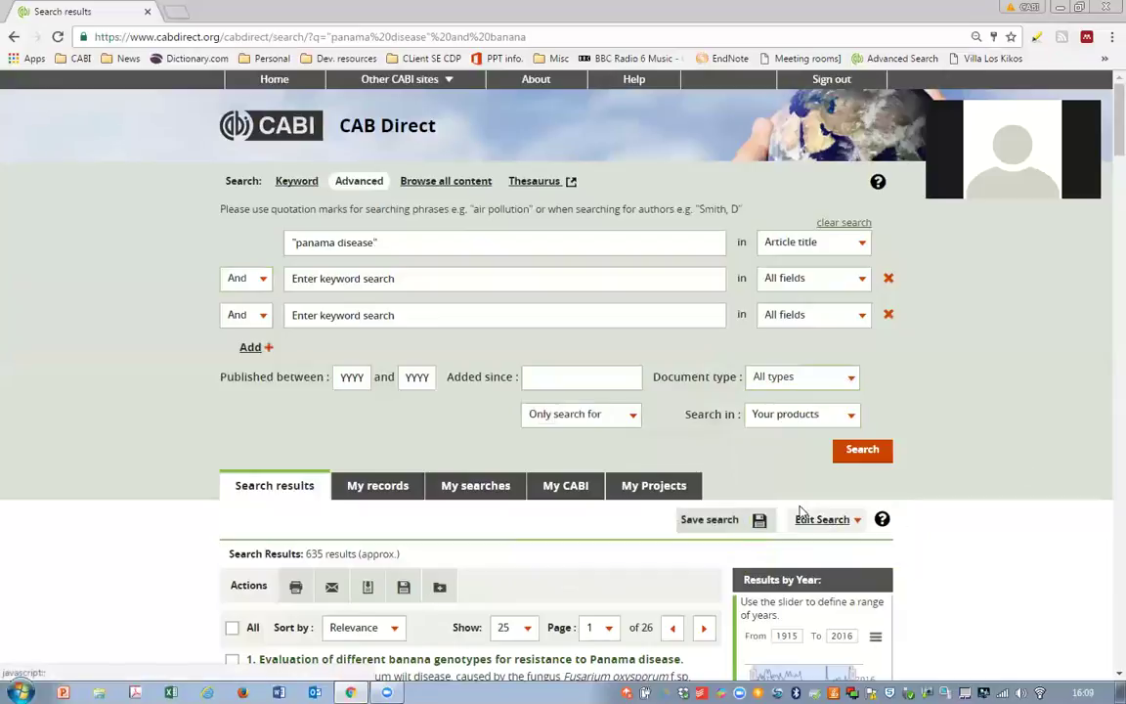
- Try limiting the searched products to CAB ABSTRACTS Archive and Global Health Archive, and restore All Products
{"action": "left_click", "coordinate": [830, 417]}
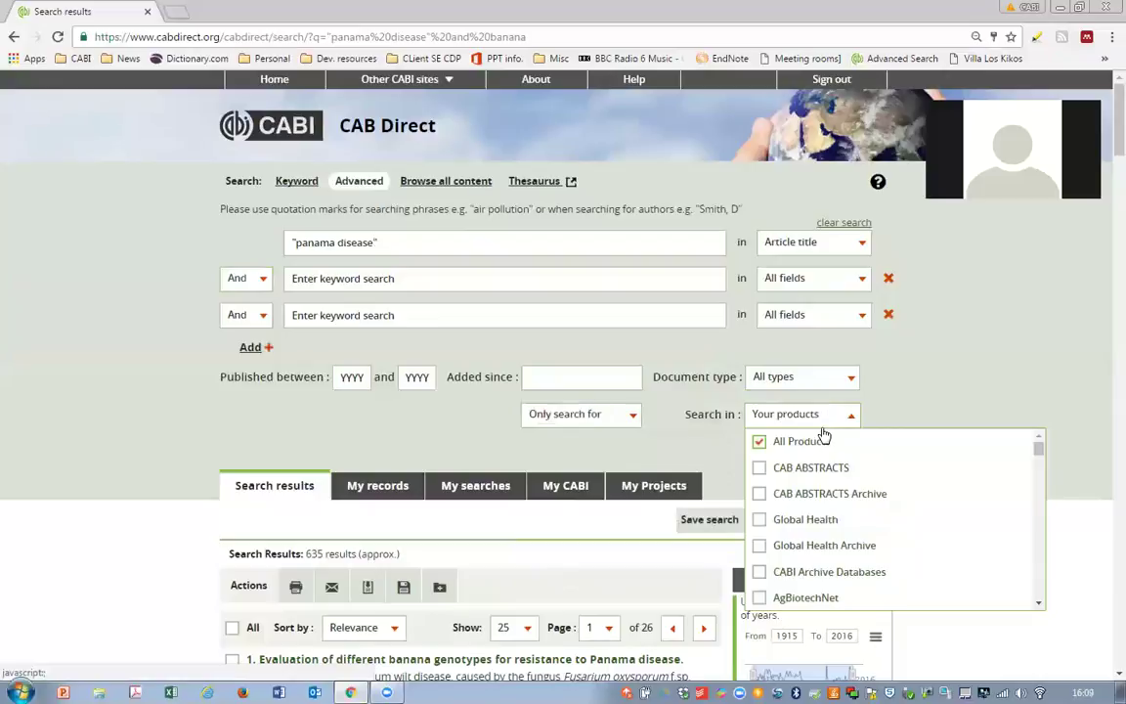
{"action": "left_click", "coordinate": [758, 494]}
{"action": "left_click", "coordinate": [759, 546]}
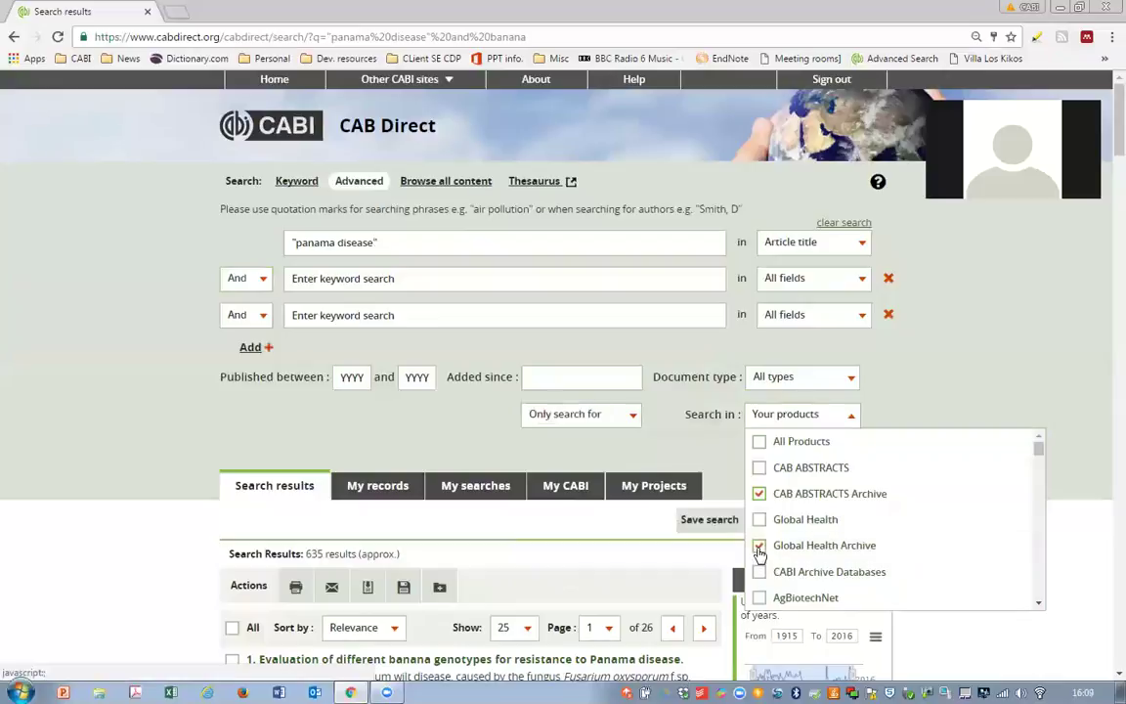
{"action": "left_click", "coordinate": [758, 441]}
{"action": "left_click", "coordinate": [802, 415]}
- View the content options under Only search for without selecting any
{"action": "left_click", "coordinate": [613, 414]}
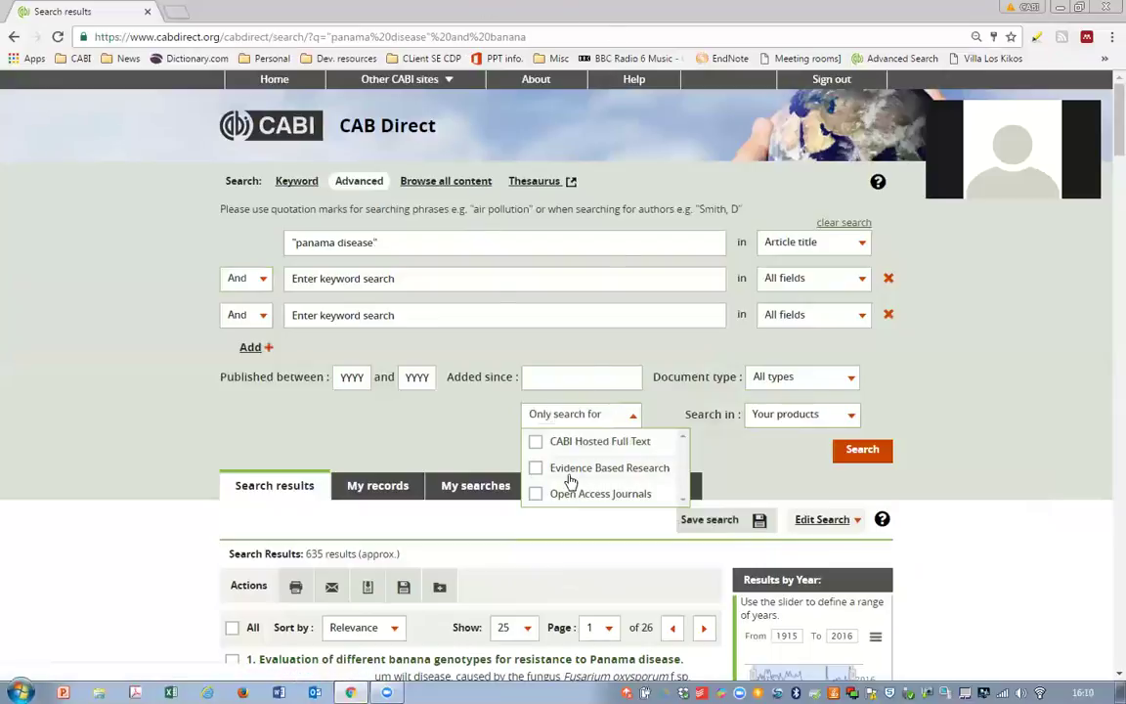
{"action": "left_click", "coordinate": [613, 426]}
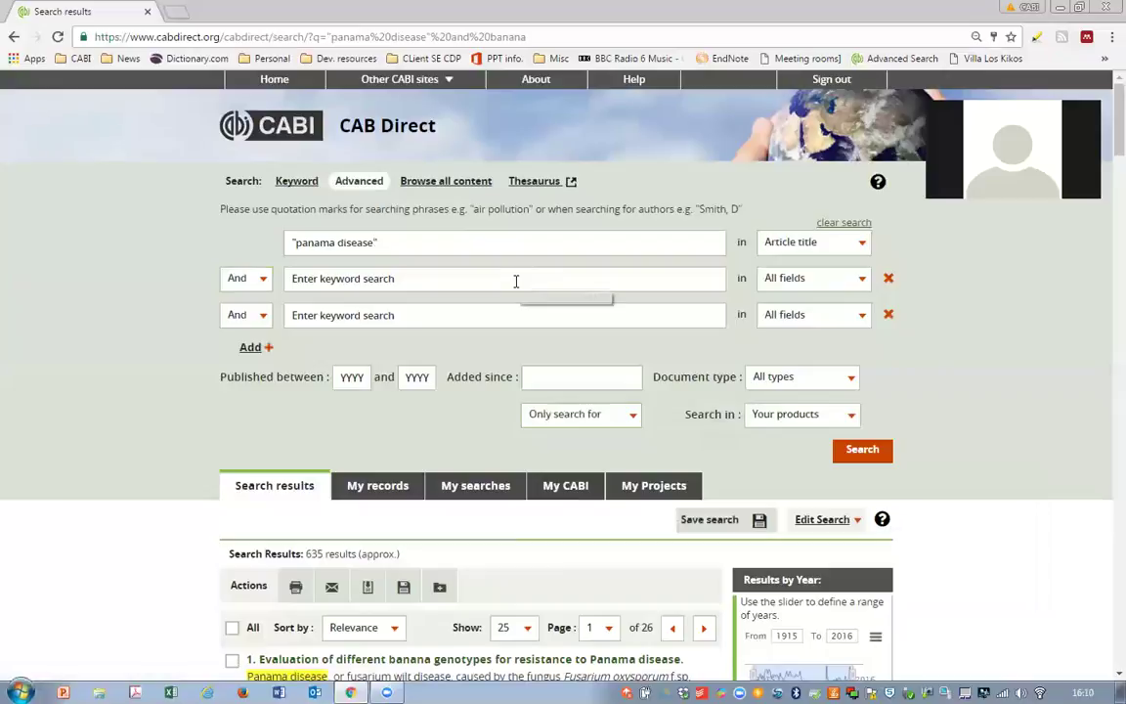
- Browse all content by Author and search the author index for a sample surname
{"action": "left_click", "coordinate": [470, 187]}
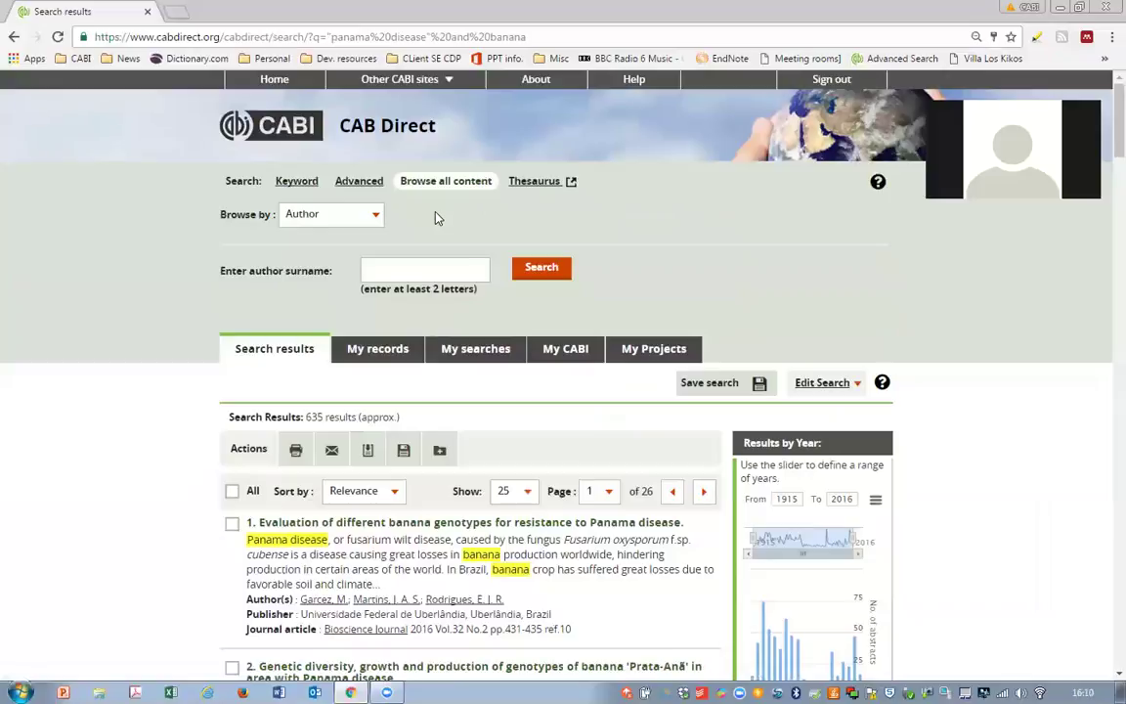
{"action": "left_click", "coordinate": [369, 224]}
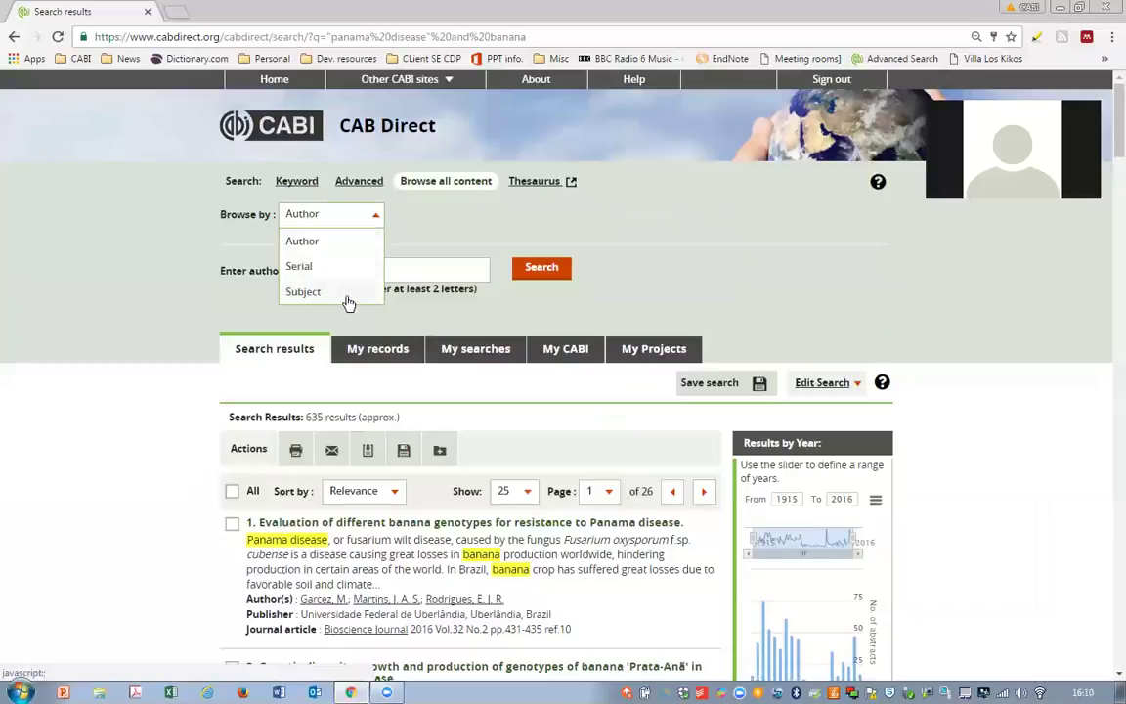
{"action": "left_click", "coordinate": [301, 241]}
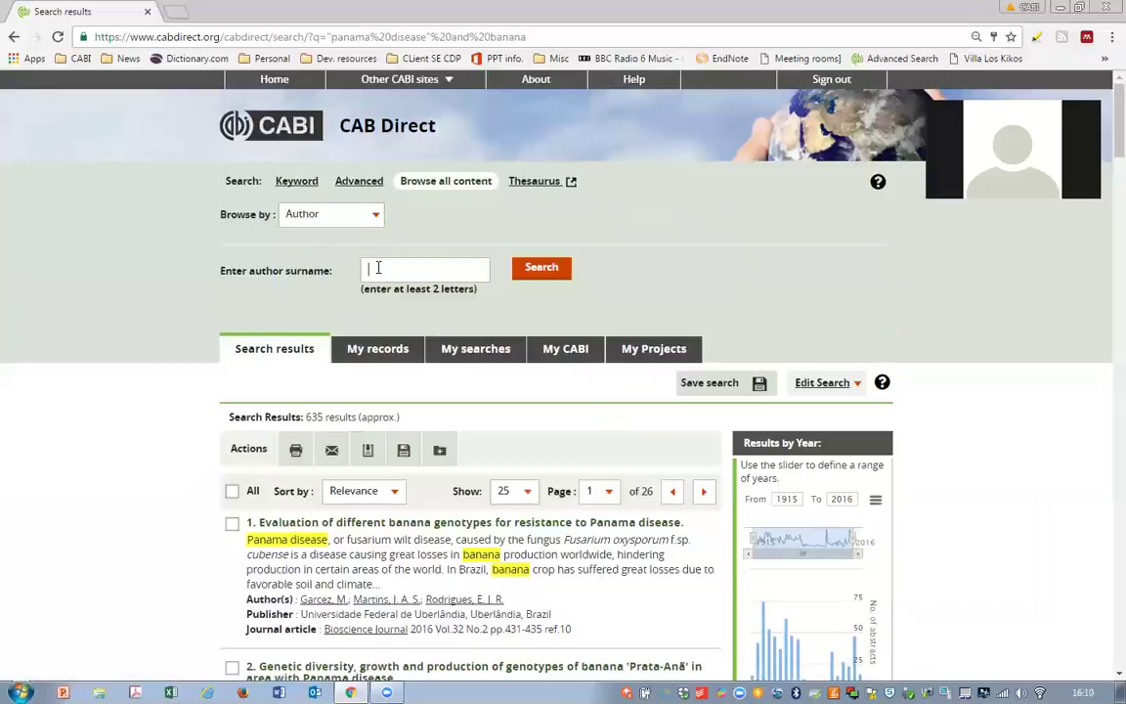
{"action": "left_click", "coordinate": [378, 266]}
{"action": "type", "text": "smith"}
{"action": "left_click", "coordinate": [563, 269]}
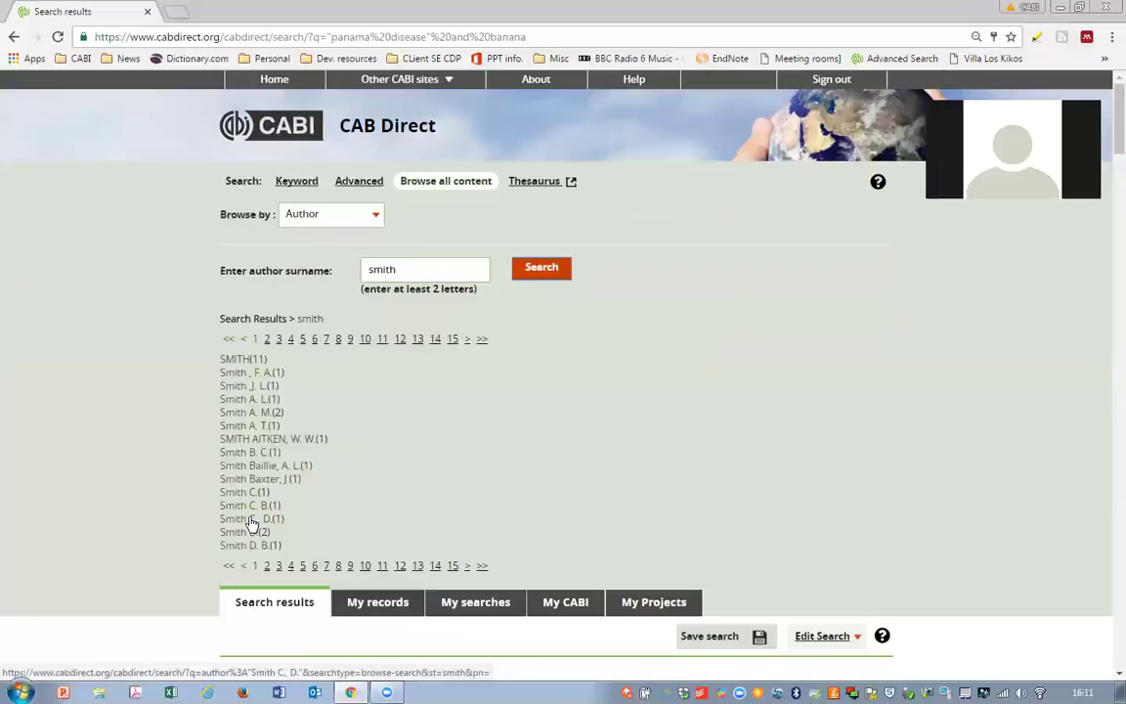
- Change the content browsing mode to Serial
{"action": "double_click", "coordinate": [376, 273]}
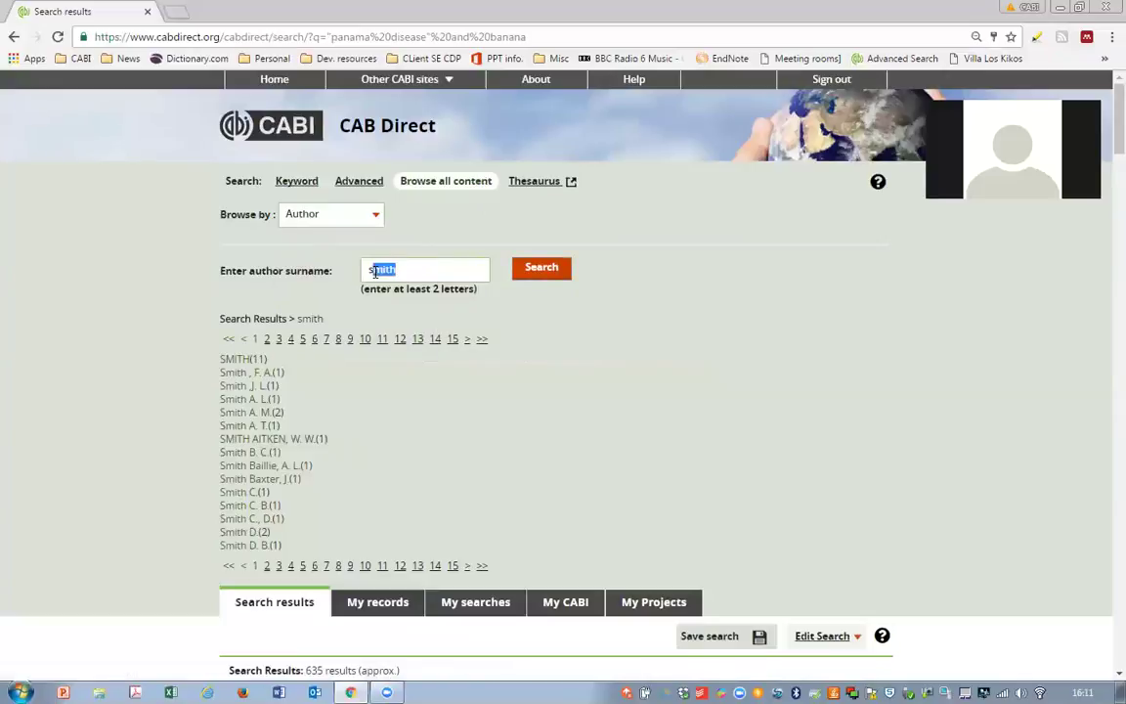
{"action": "left_click", "coordinate": [359, 215]}
{"action": "left_click", "coordinate": [351, 262]}
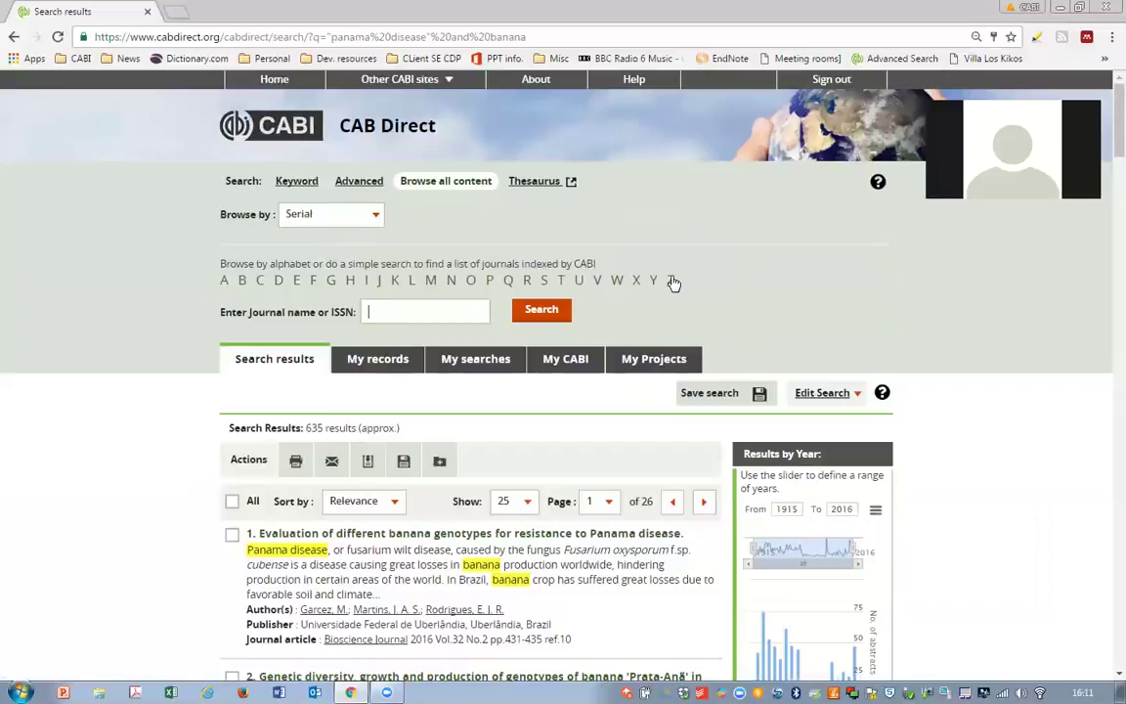
- Search the serial index for american, and browse by Subject with the Food Science and Food Products (Human) category expanded
{"action": "left_click", "coordinate": [457, 311]}
{"action": "type", "text": "american"}
{"action": "left_click", "coordinate": [553, 313]}
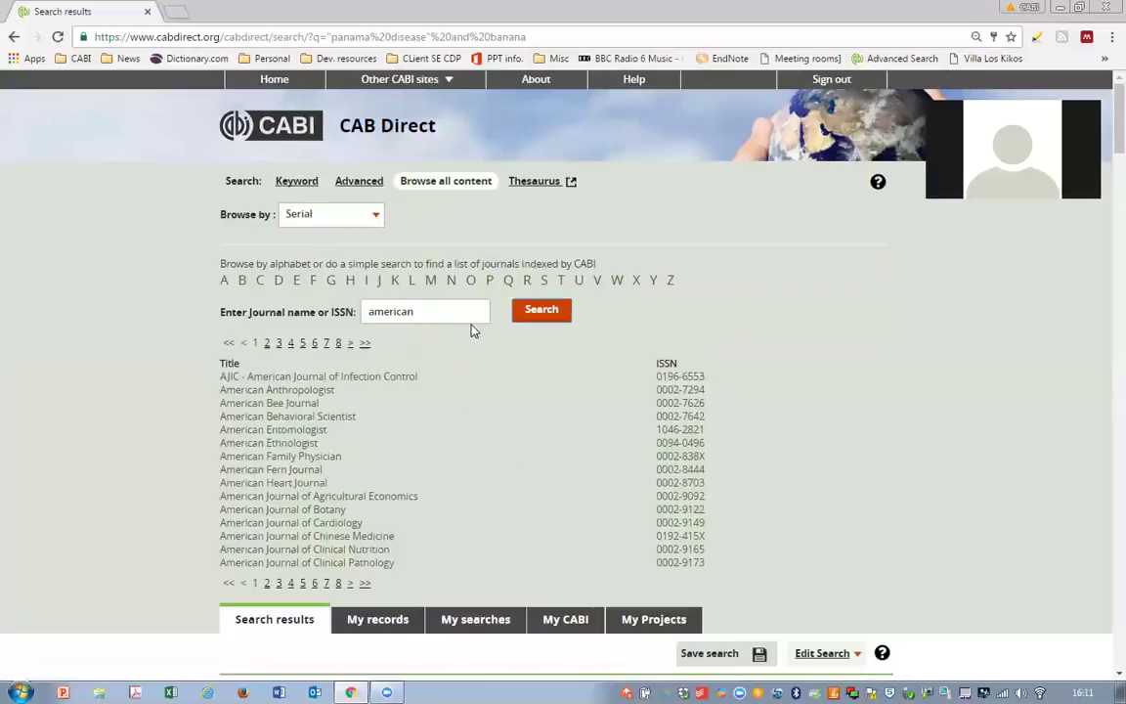
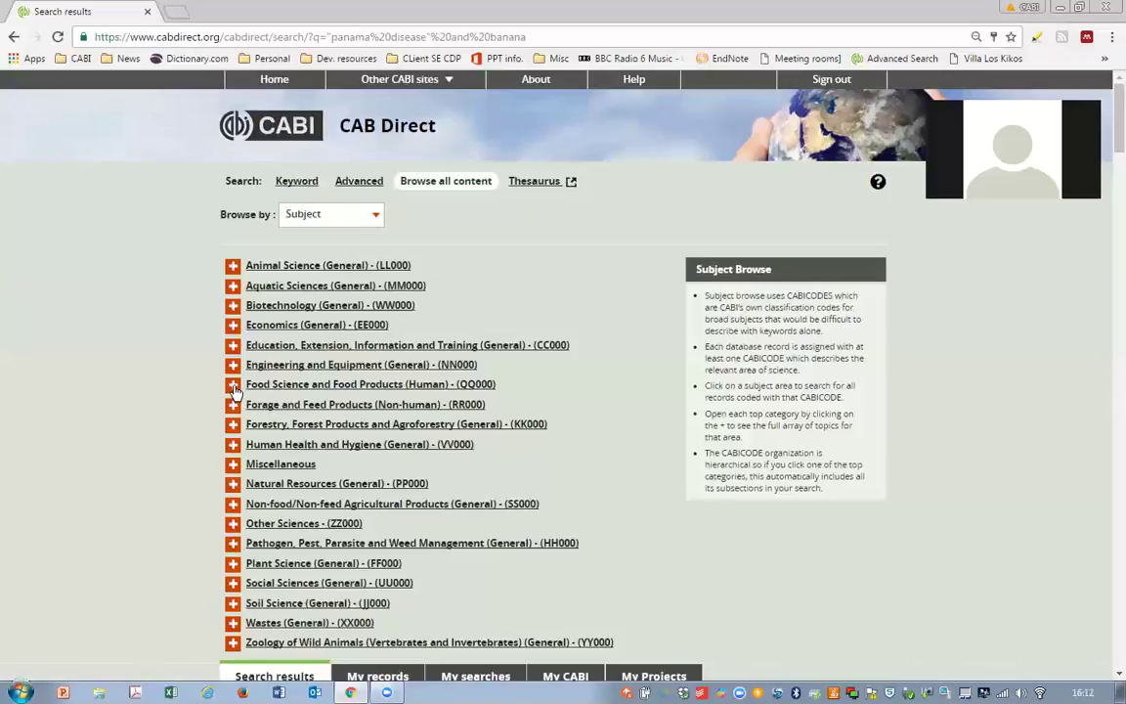
{"action": "left_click", "coordinate": [233, 387]}
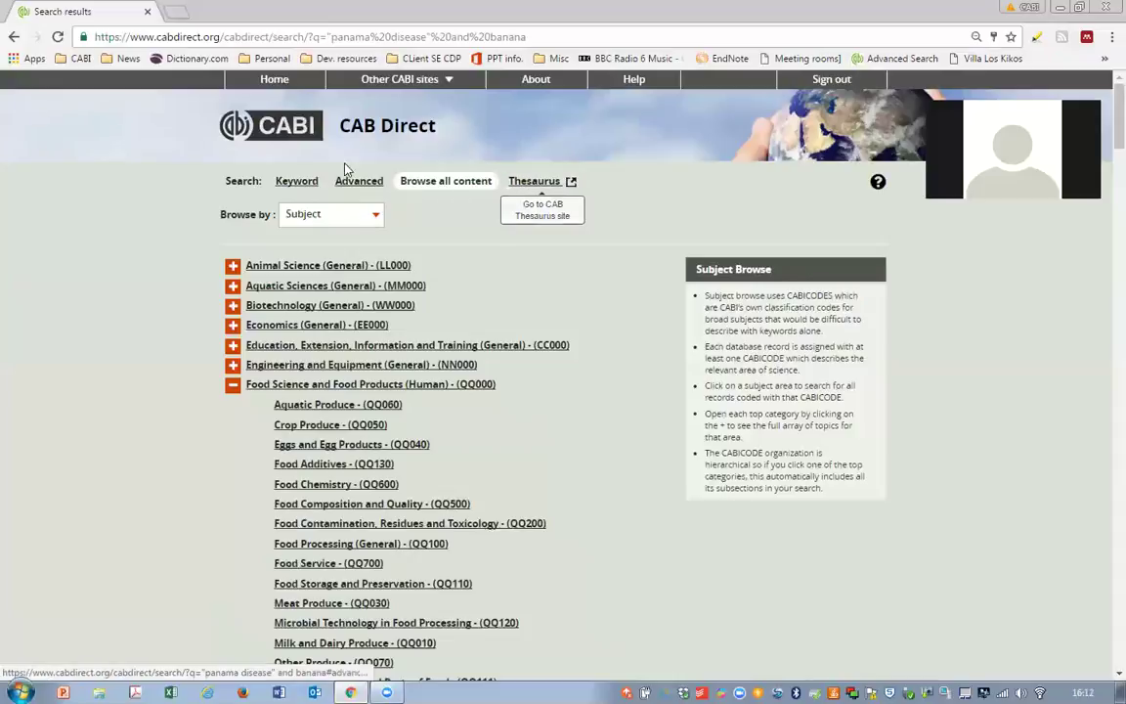
- Return to keyword search, check the results count and rerun the "panama disease" and banana query
{"action": "left_click", "coordinate": [296, 183]}
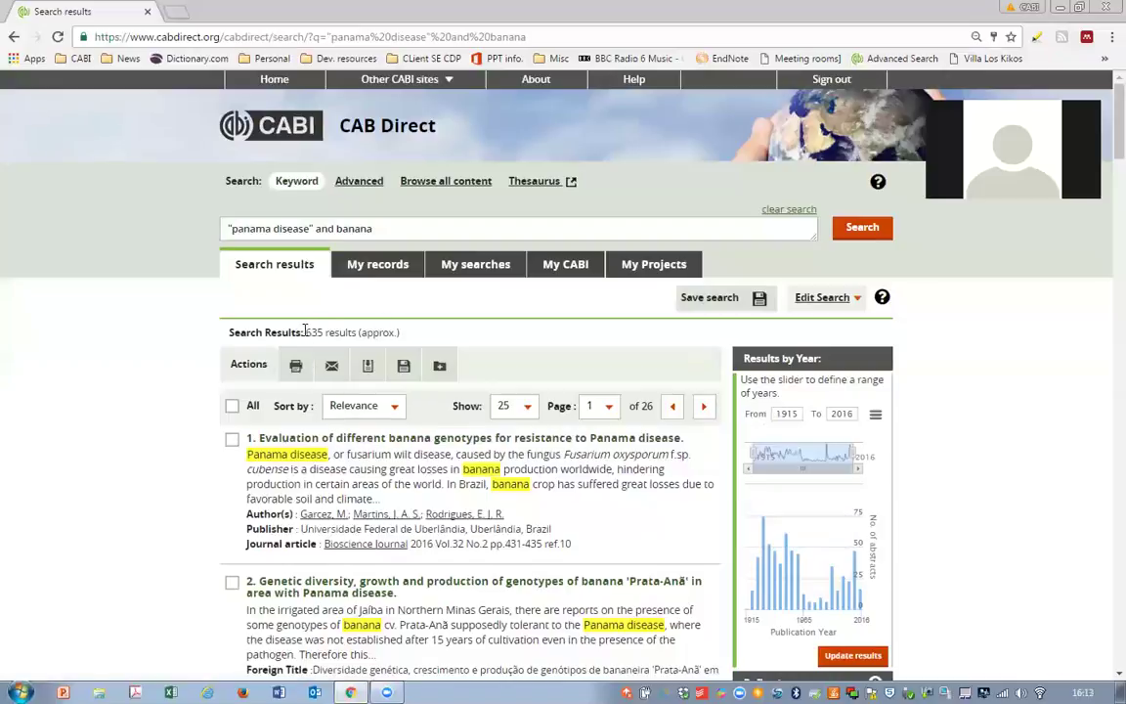
{"action": "left_click_drag", "start_coordinate": [306, 333], "coordinate": [352, 334]}
{"action": "left_click", "coordinate": [424, 342]}
{"action": "left_click", "coordinate": [864, 227]}
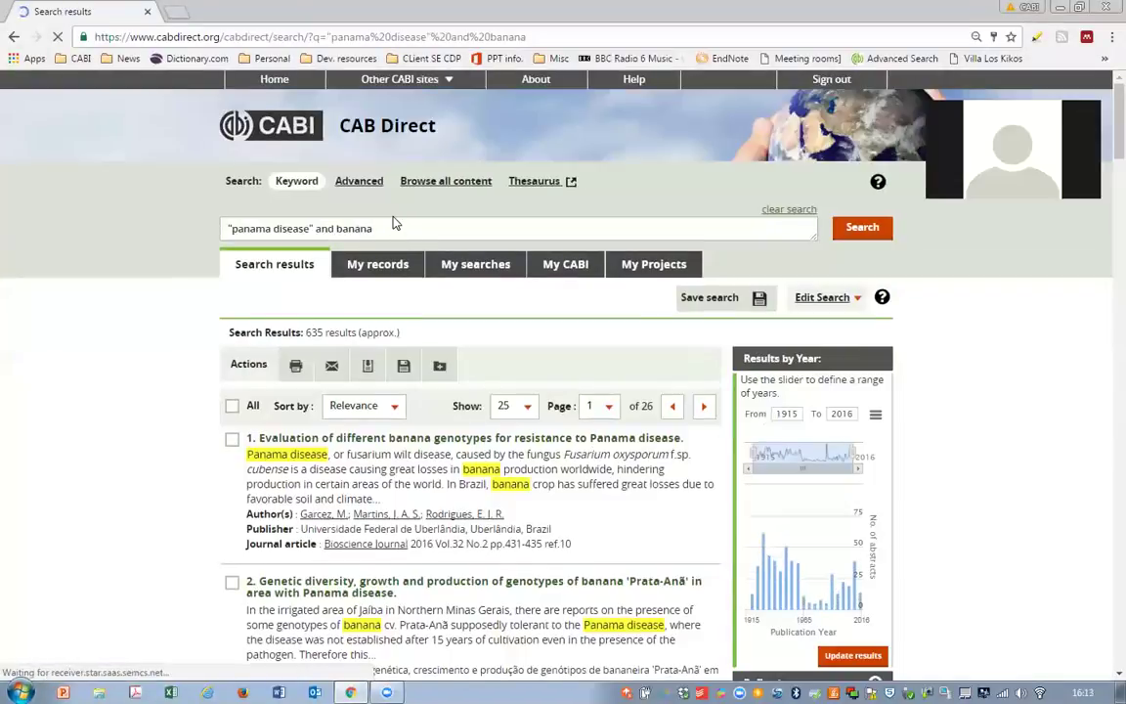
- Remove the quotation marks to search for panama disease and banana, and check the number of results
{"action": "left_click", "coordinate": [312, 229]}
{"action": "key", "text": "BackSpace"}
{"action": "key", "text": "Home"}
{"action": "key", "text": "Delete"}
{"action": "key", "text": "Return"}
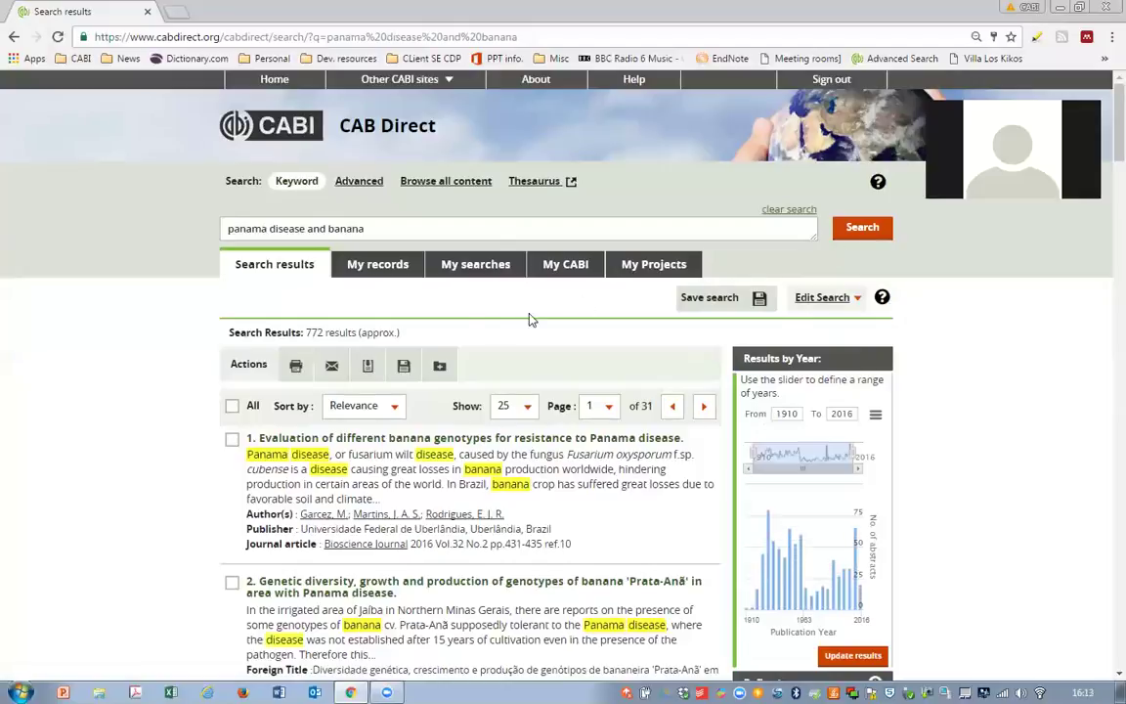
{"action": "left_click_drag", "start_coordinate": [304, 332], "coordinate": [354, 332]}
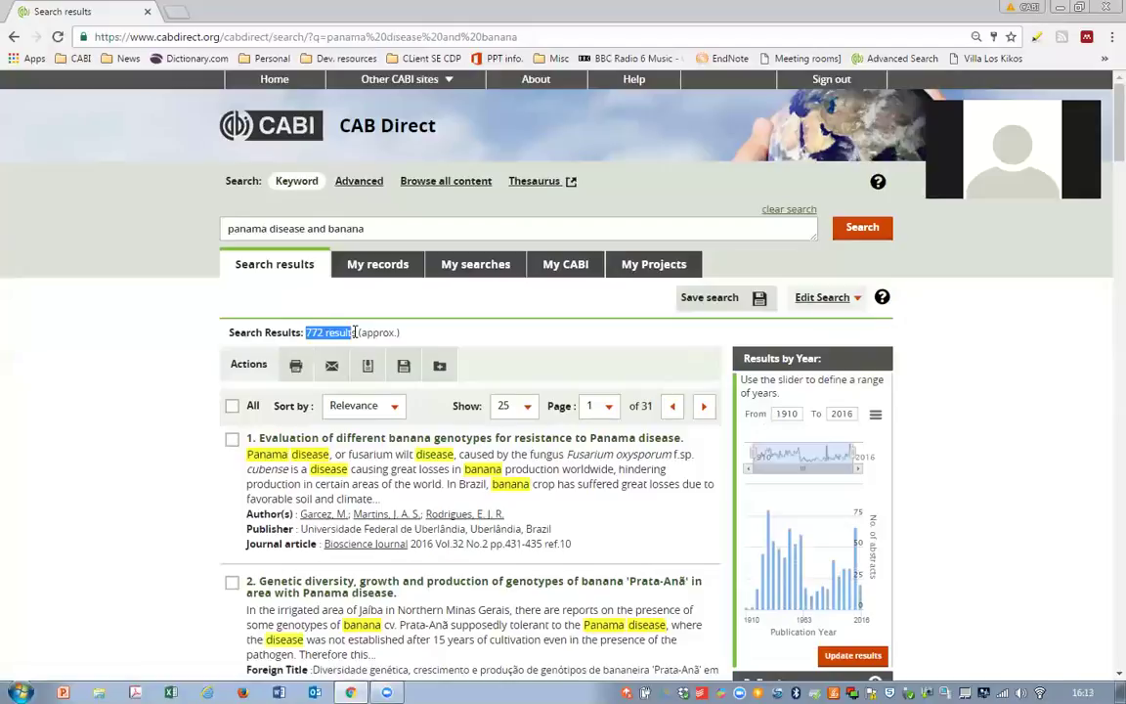
{"action": "left_click", "coordinate": [971, 360]}
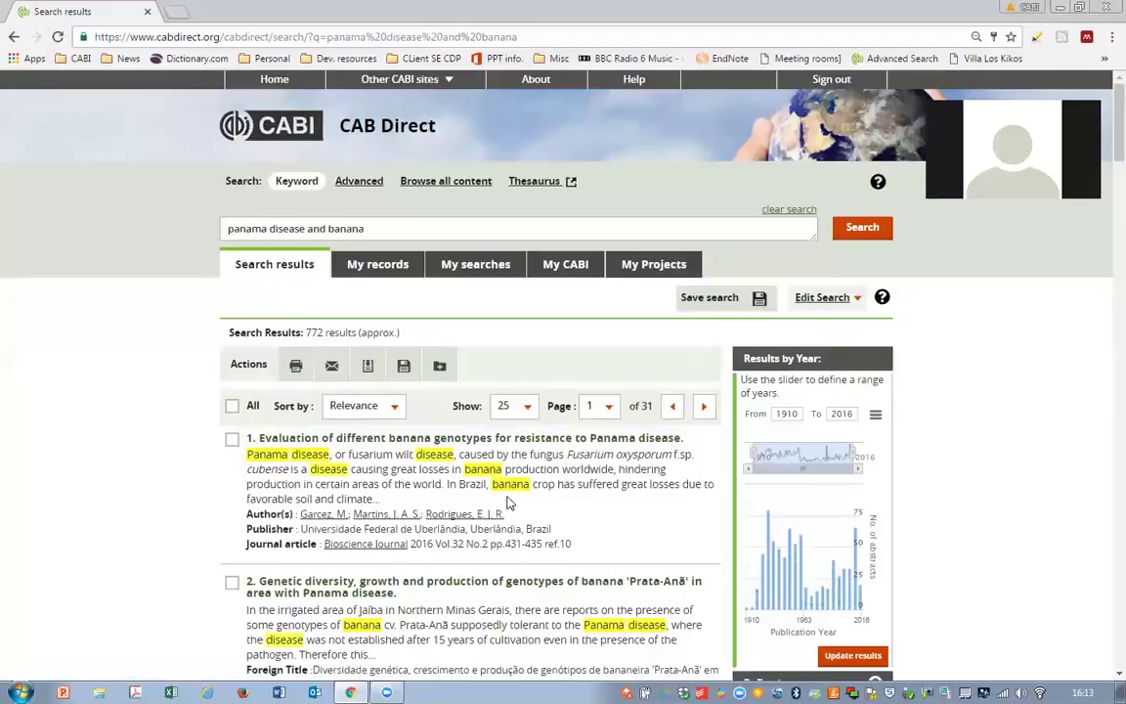
- View the results-per-page and sort order options of the search results without changing them
{"action": "scroll", "coordinate": [166, 265], "scroll_direction": "down", "scroll_amount": 3}
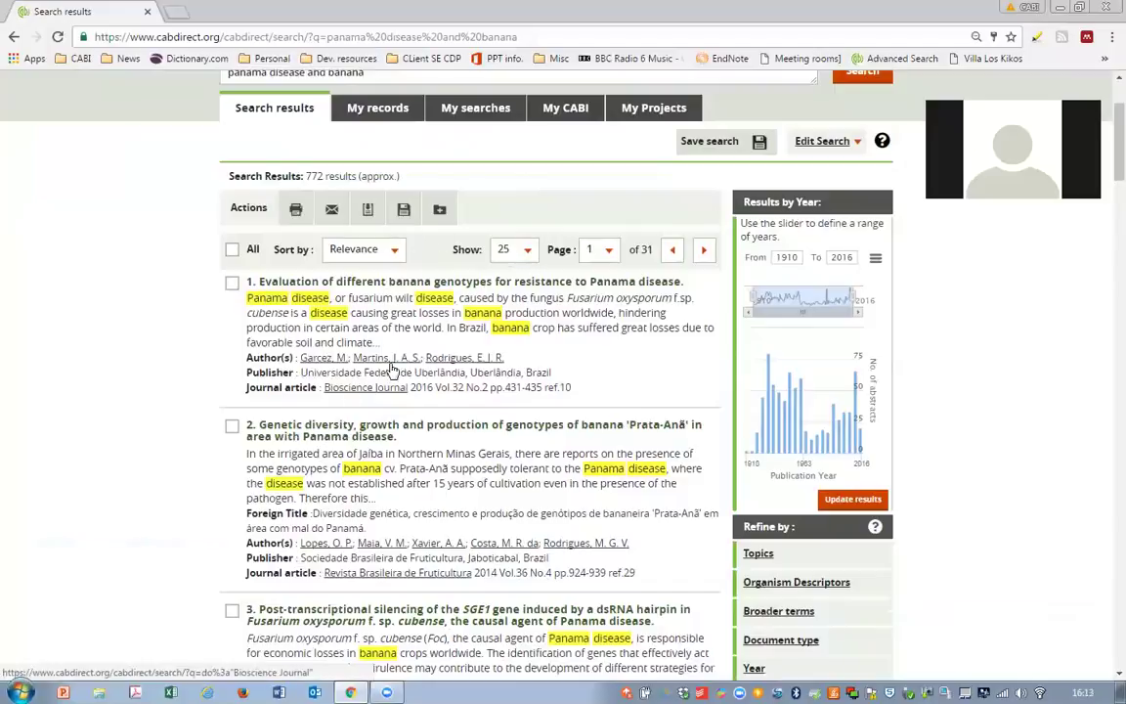
{"action": "left_click", "coordinate": [521, 253]}
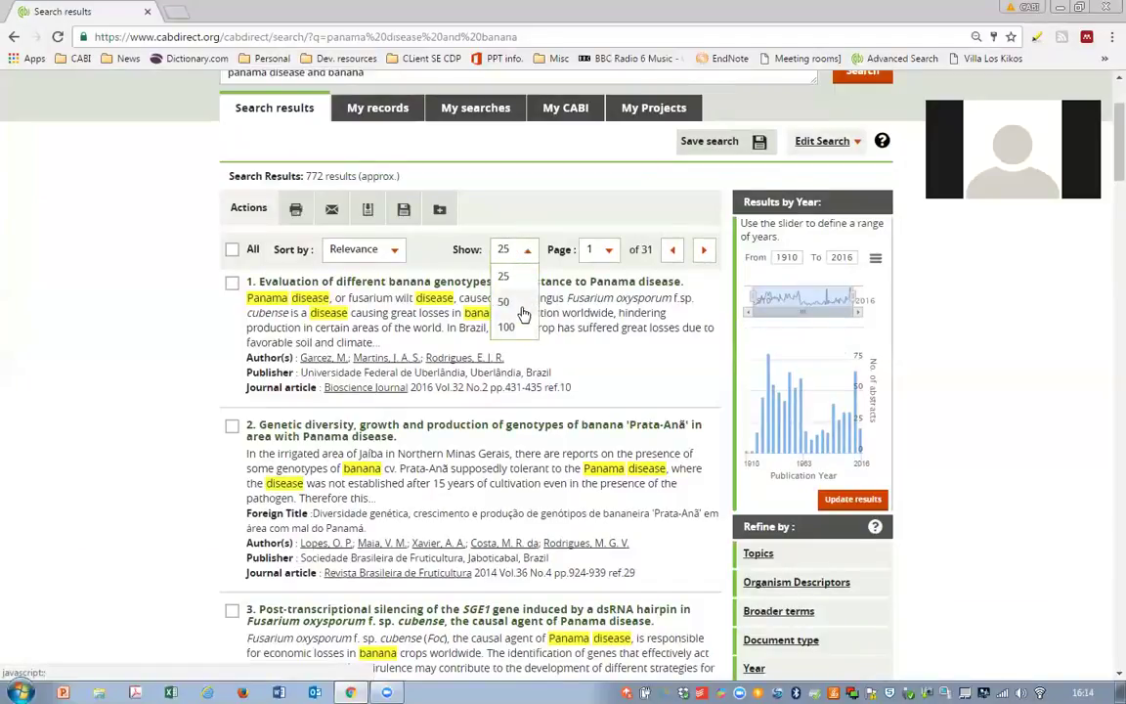
{"action": "left_click", "coordinate": [526, 253]}
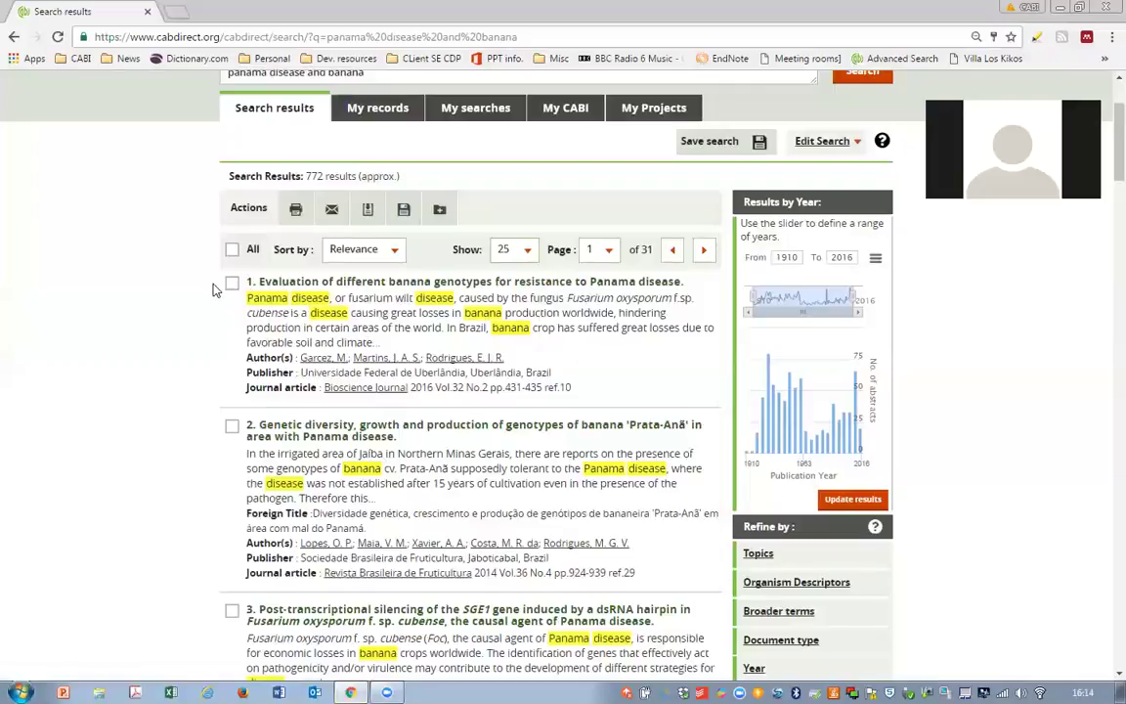
{"action": "left_click", "coordinate": [393, 252]}
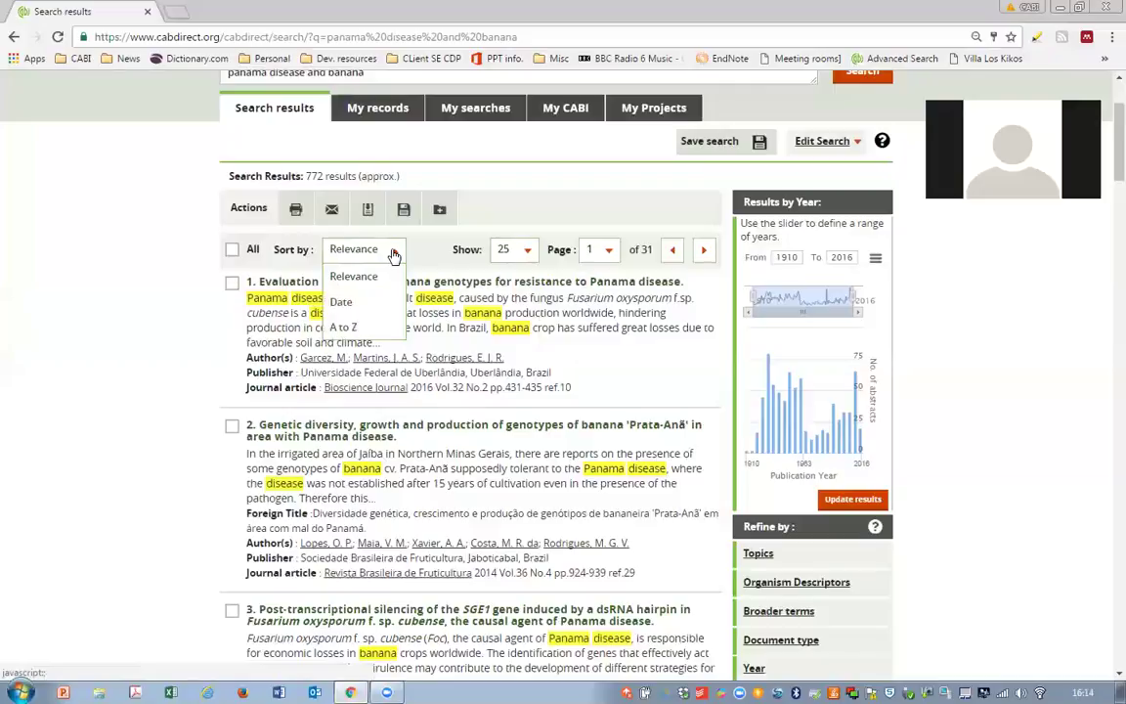
{"action": "left_click", "coordinate": [393, 254]}
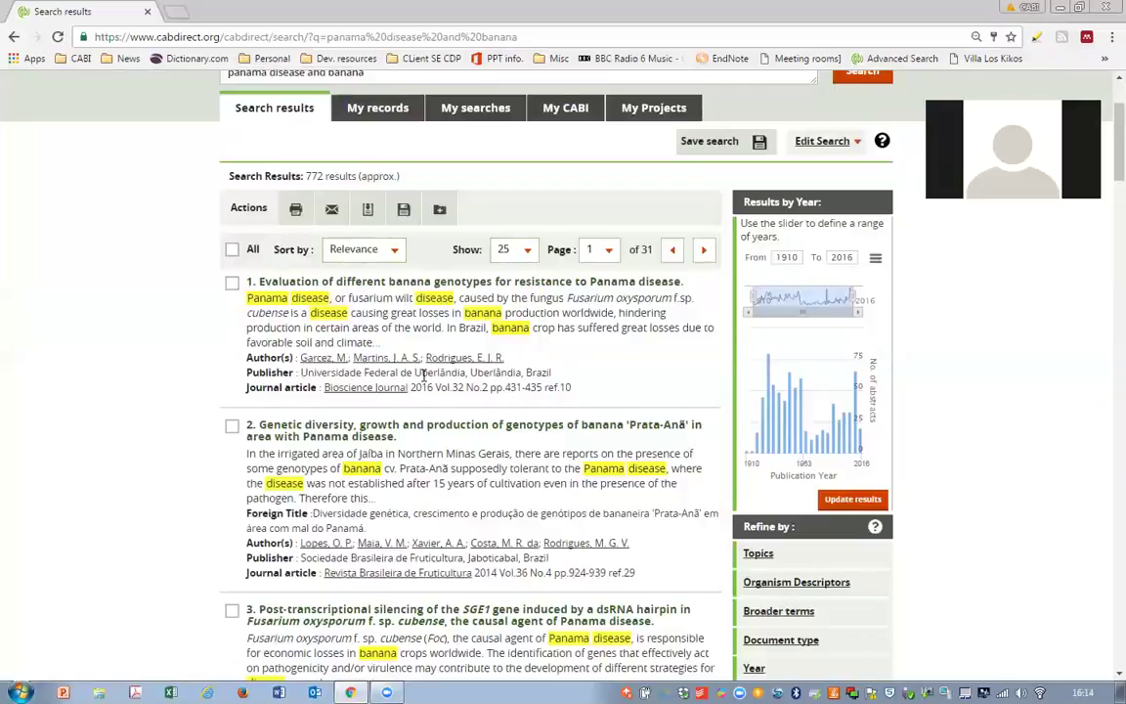
- Select the first two records individually, and extend the selection to all records on the results page
{"action": "scroll", "coordinate": [349, 419], "scroll_direction": "up", "scroll_amount": 2}
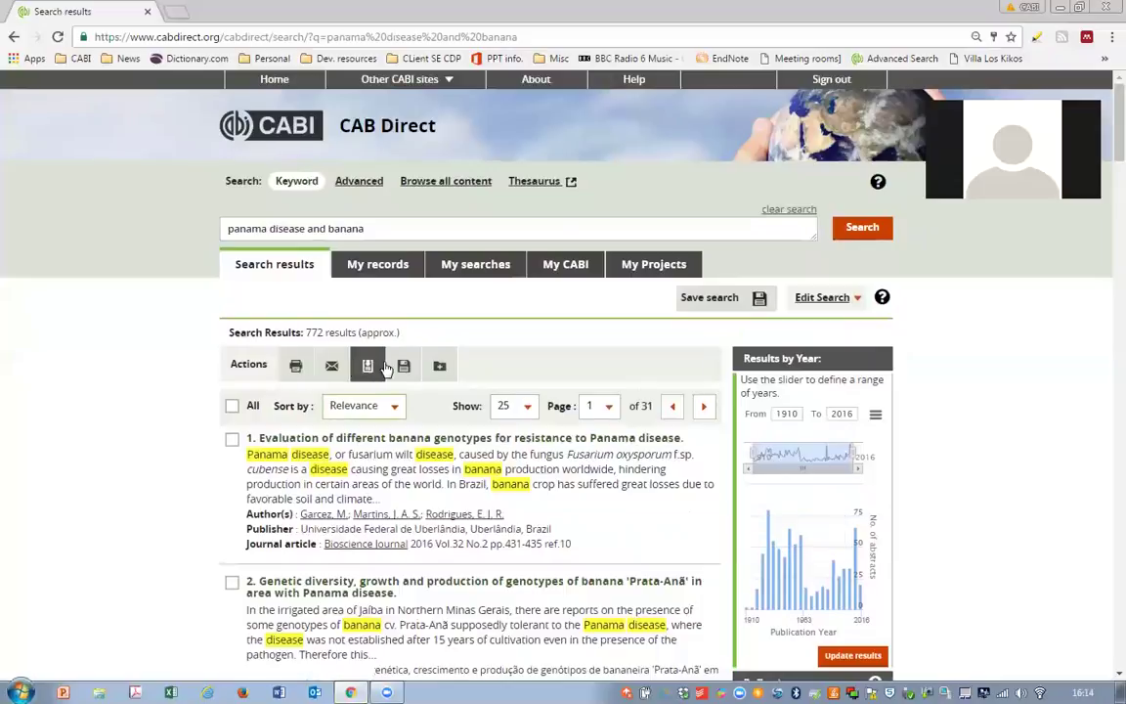
{"action": "scroll", "coordinate": [471, 317], "scroll_direction": "down", "scroll_amount": 1}
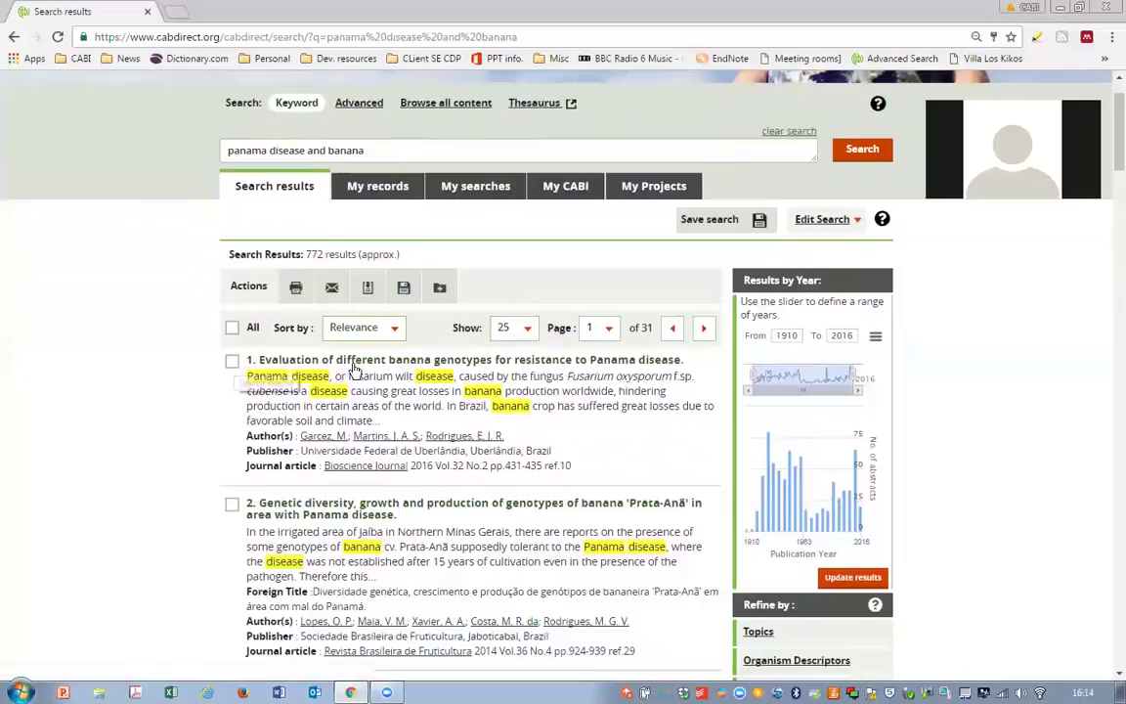
{"action": "left_click", "coordinate": [233, 361]}
{"action": "left_click", "coordinate": [231, 507]}
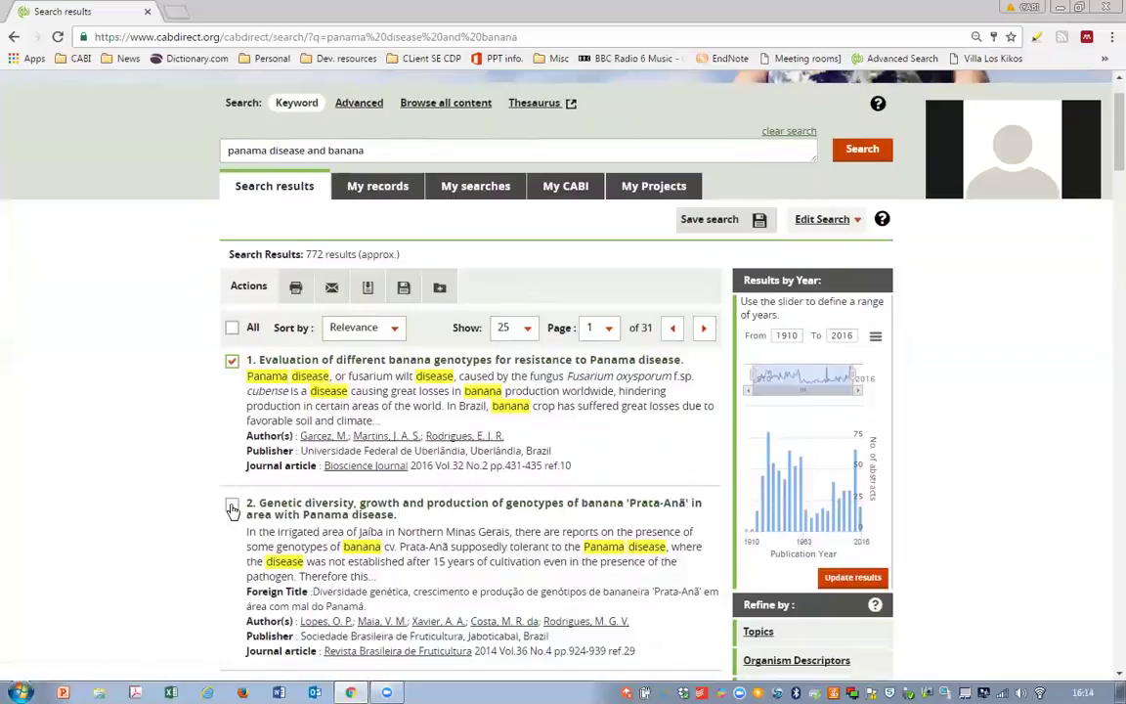
{"action": "left_click", "coordinate": [233, 330]}
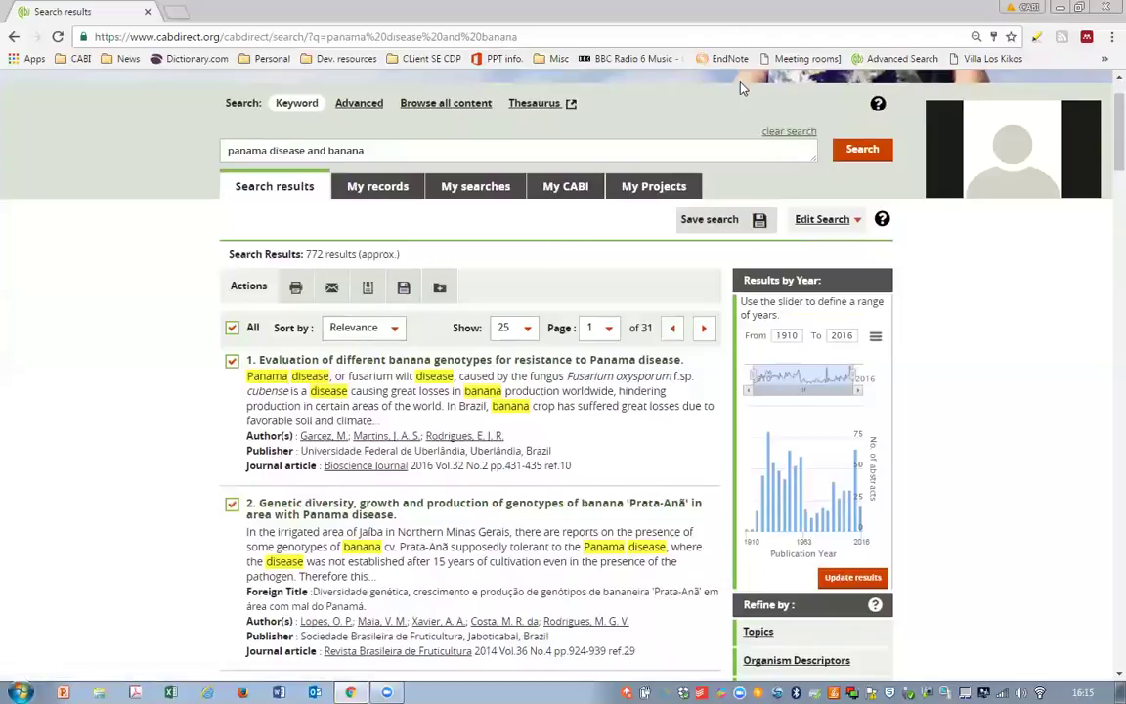
- Open the selected records under My records, review the list and select all of them
{"action": "left_click", "coordinate": [390, 191]}
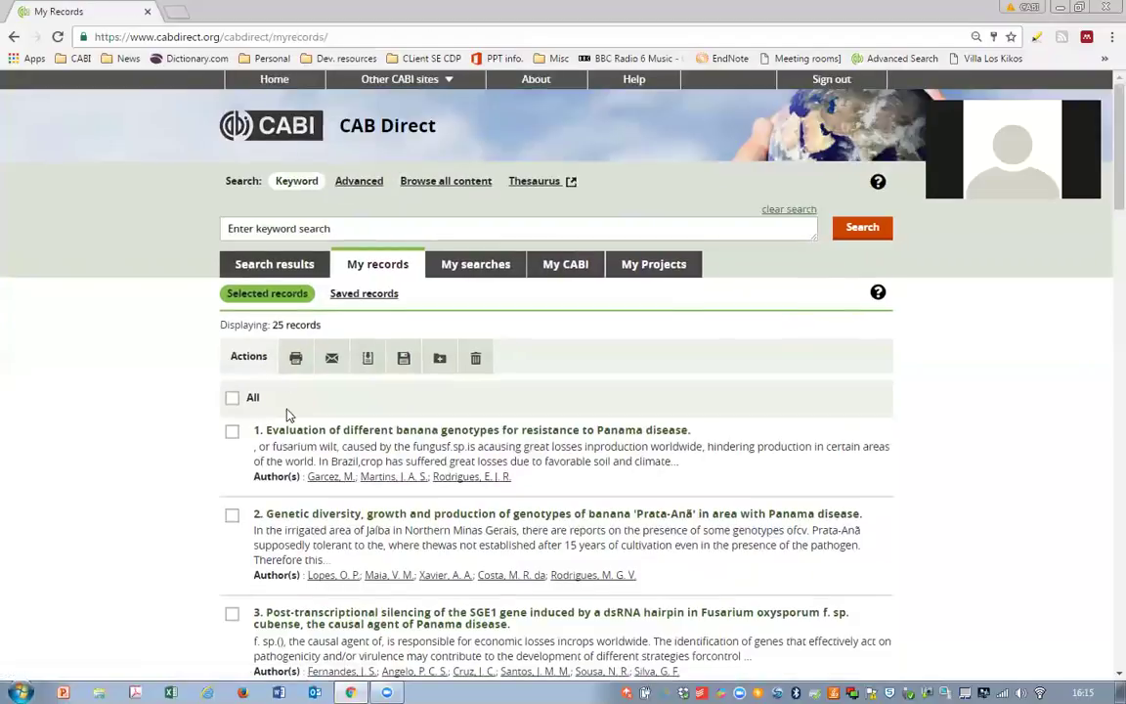
{"action": "scroll", "coordinate": [244, 477], "scroll_direction": "down", "scroll_amount": 5}
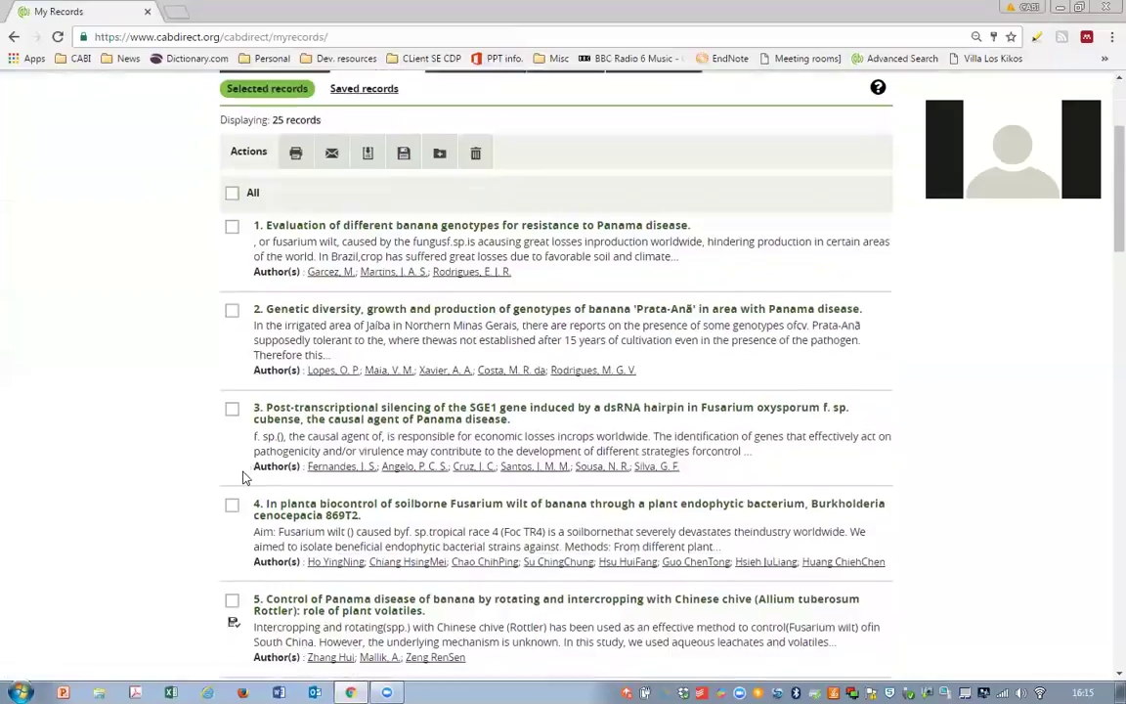
{"action": "scroll", "coordinate": [246, 477], "scroll_direction": "up", "scroll_amount": 4}
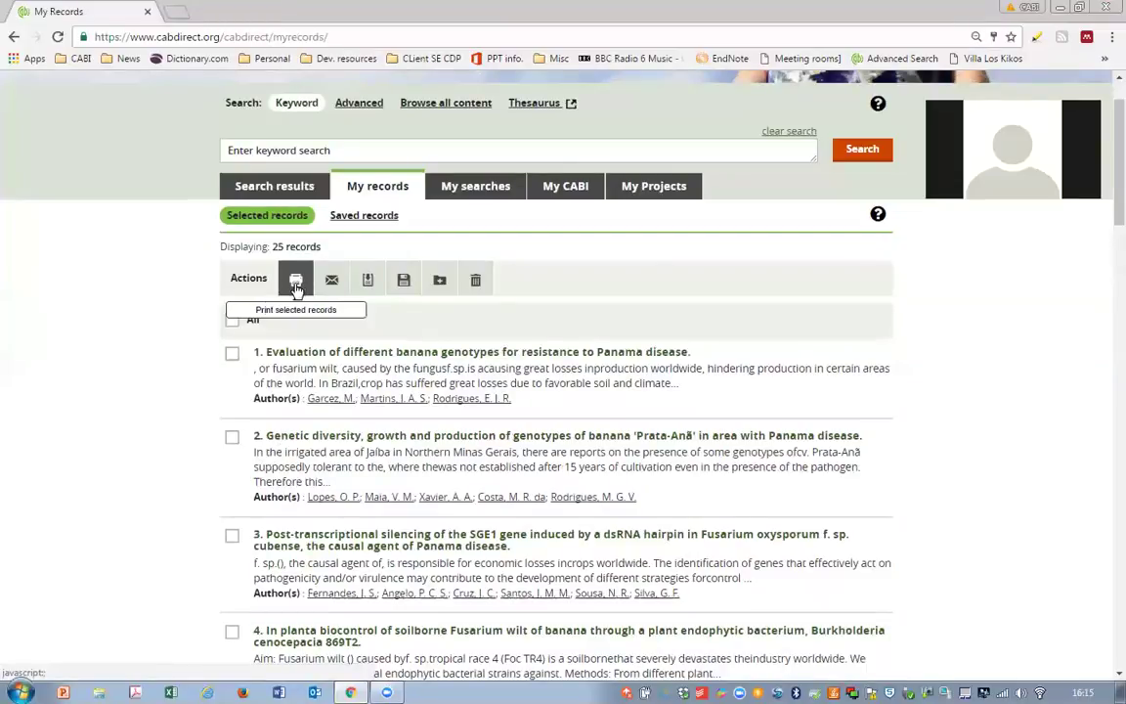
{"action": "left_click", "coordinate": [231, 322]}
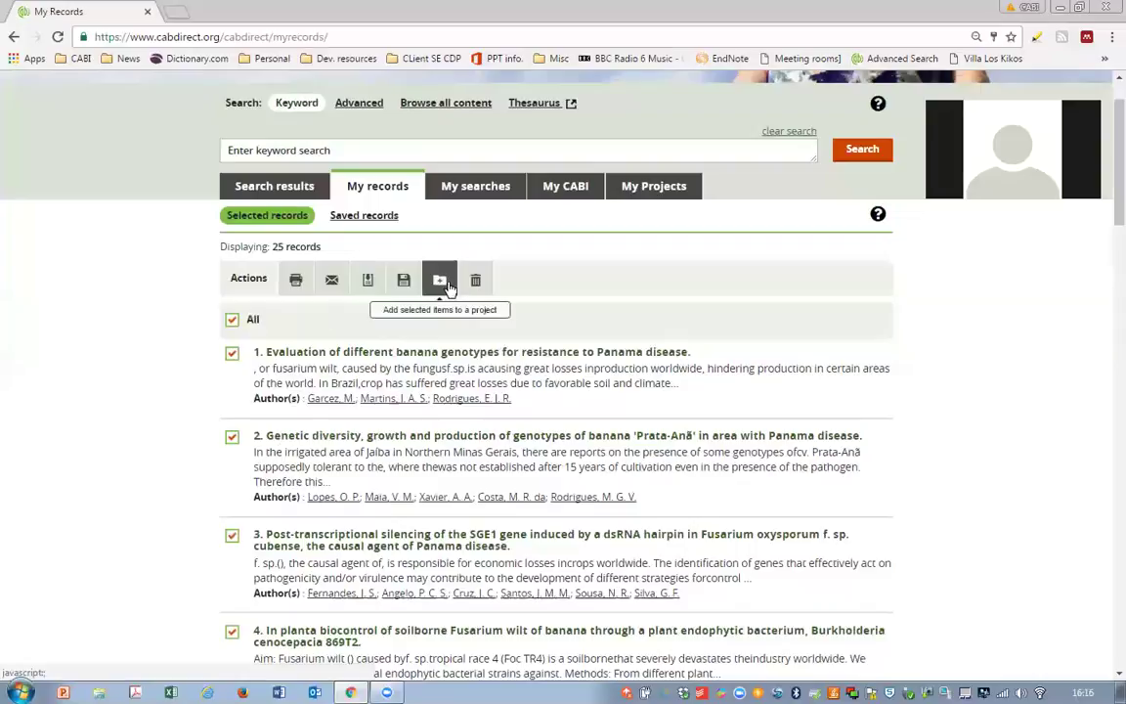
- Open the search history and select the panama disease and banana searches, both with and without quotation marks
{"action": "left_click", "coordinate": [475, 186]}
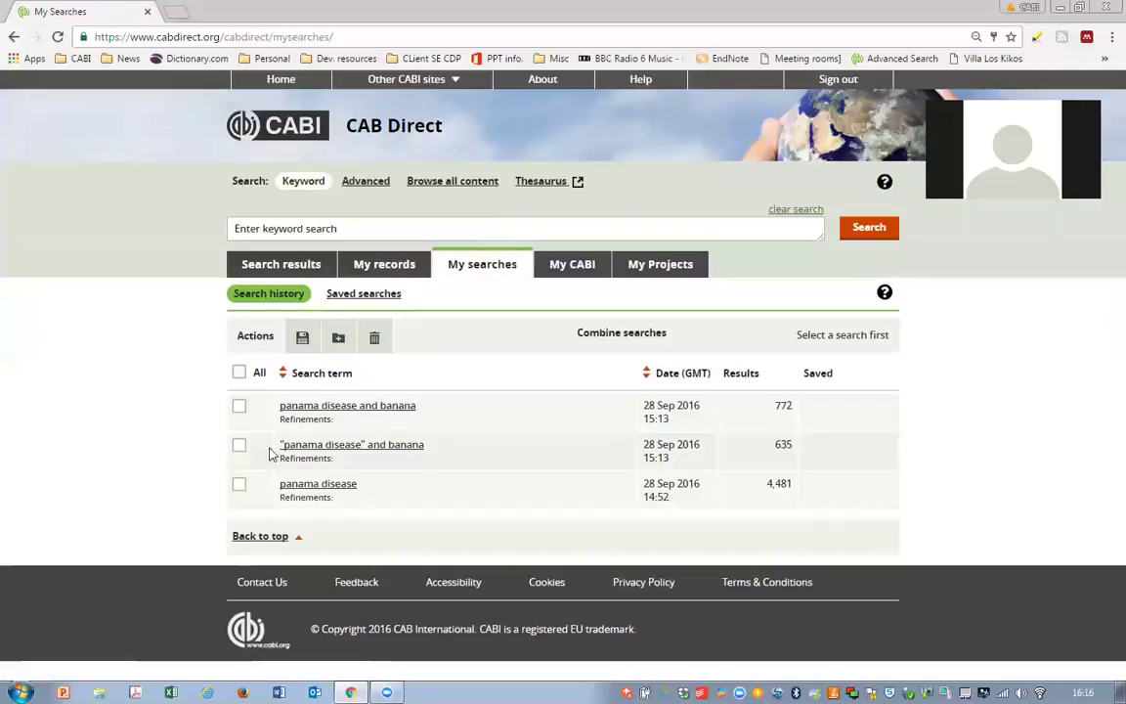
{"action": "left_click", "coordinate": [239, 407]}
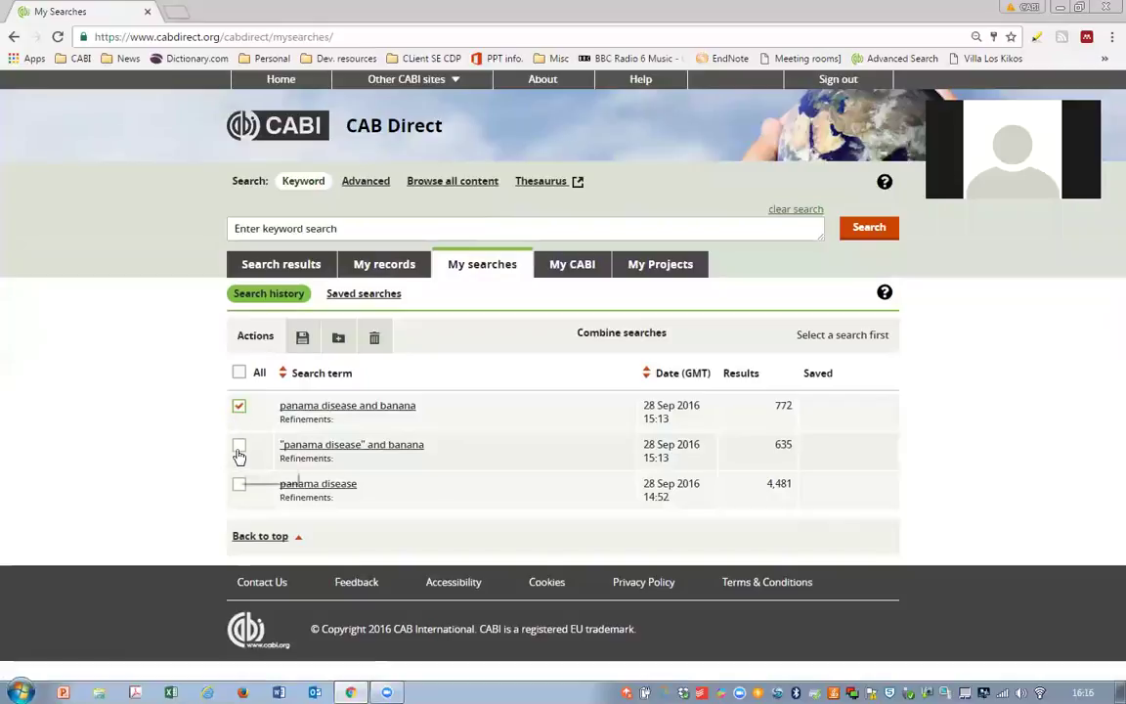
{"action": "left_click", "coordinate": [238, 447]}
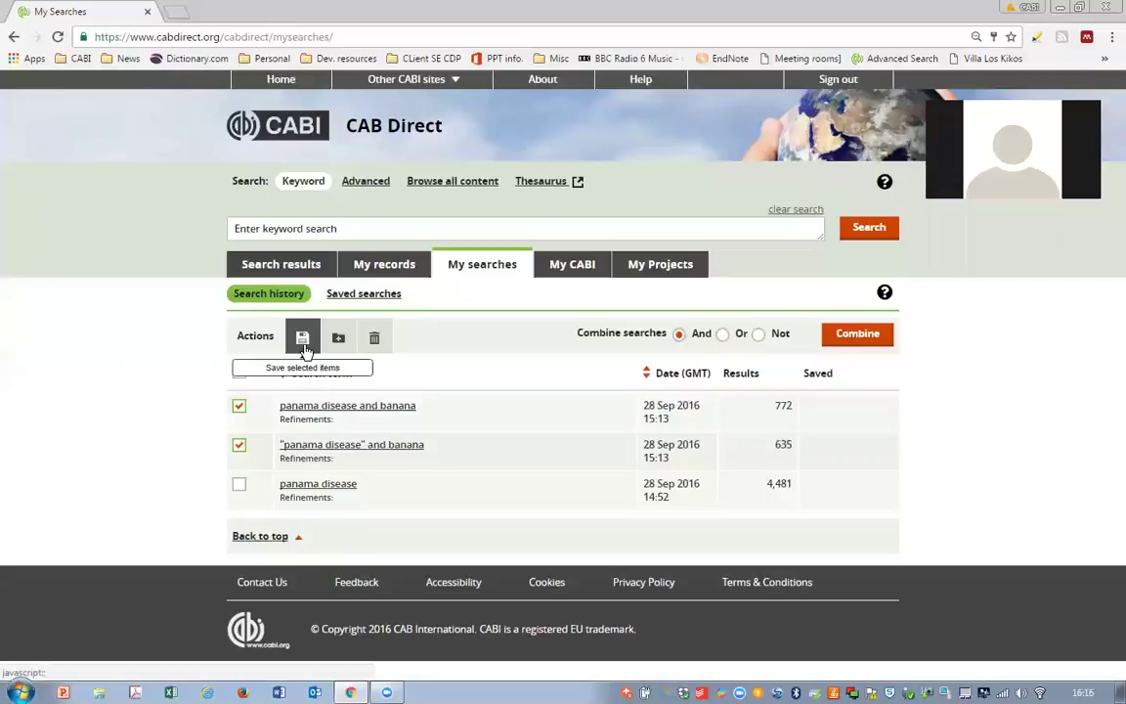
- View the My CABI profile, and return to the search results to deselect all records
{"action": "left_click", "coordinate": [574, 267]}
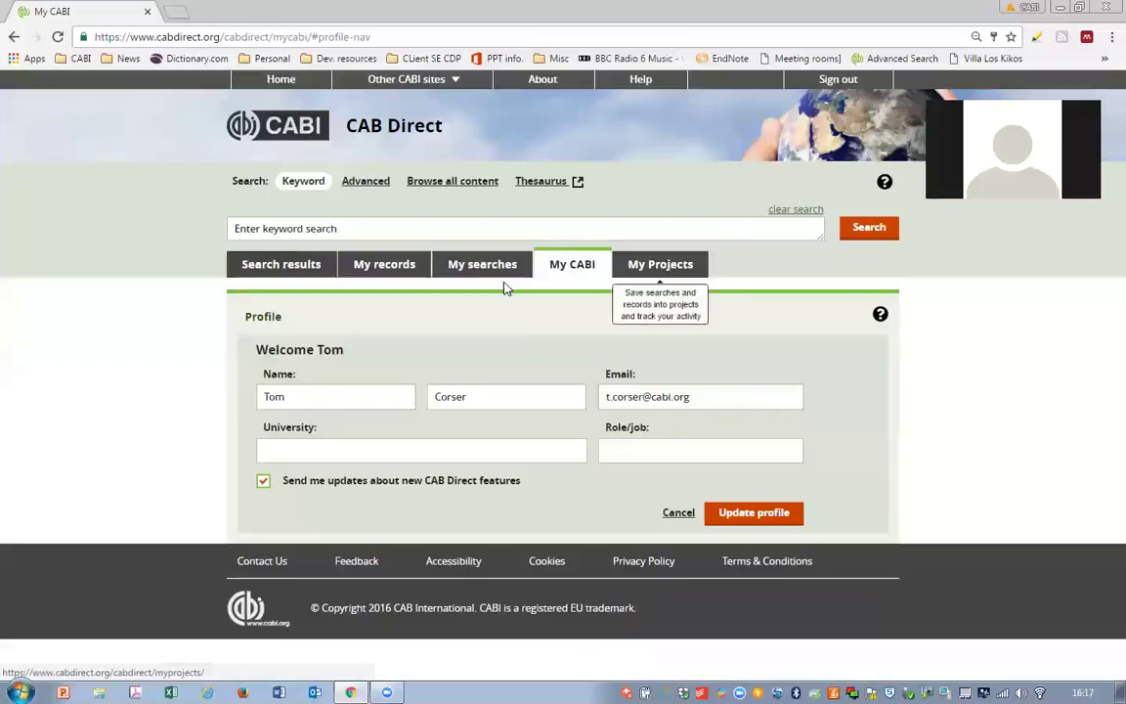
{"action": "left_click", "coordinate": [277, 266]}
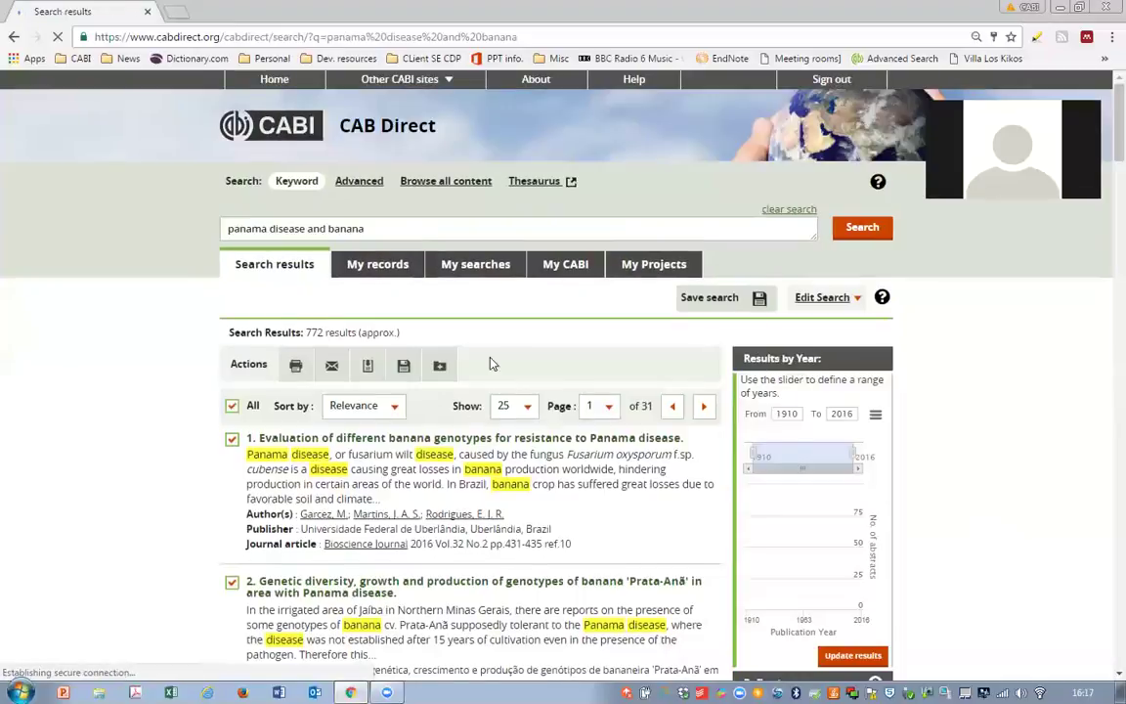
{"action": "scroll", "coordinate": [616, 336], "scroll_direction": "down", "scroll_amount": 2}
{"action": "left_click", "coordinate": [232, 250]}
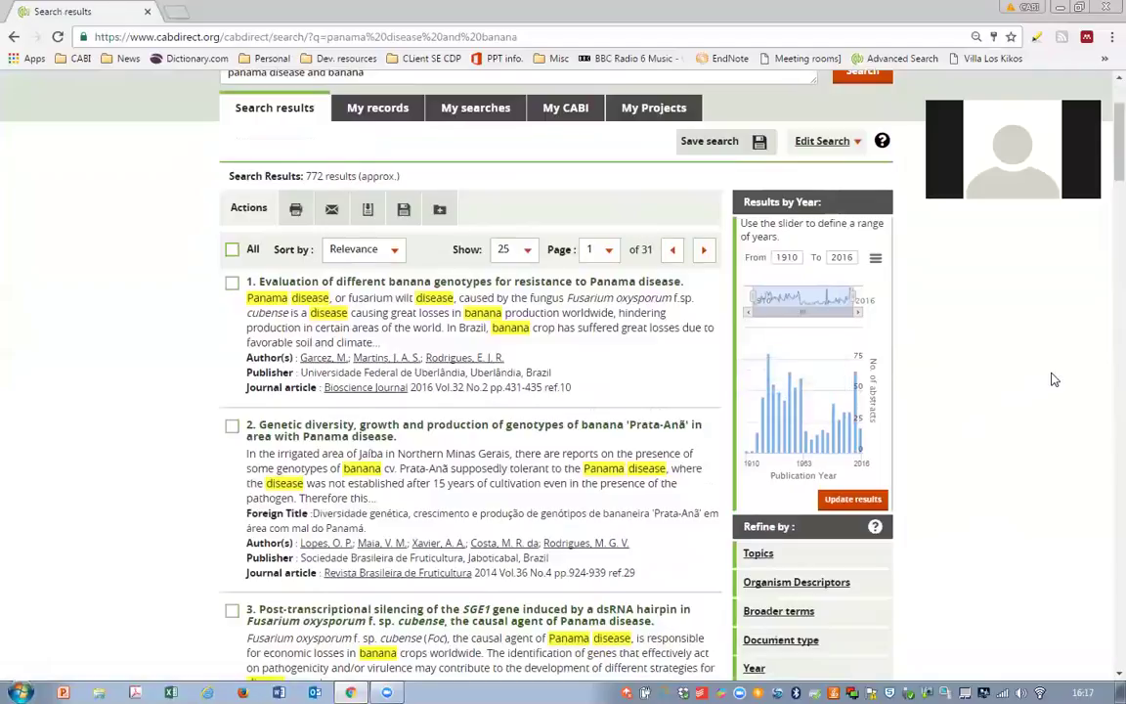
- Set the start of the Results by Year range to 1918 and view the chart's menu options
{"action": "scroll", "coordinate": [950, 342], "scroll_direction": "down", "scroll_amount": 2}
{"action": "scroll", "coordinate": [968, 414], "scroll_direction": "up", "scroll_amount": 2}
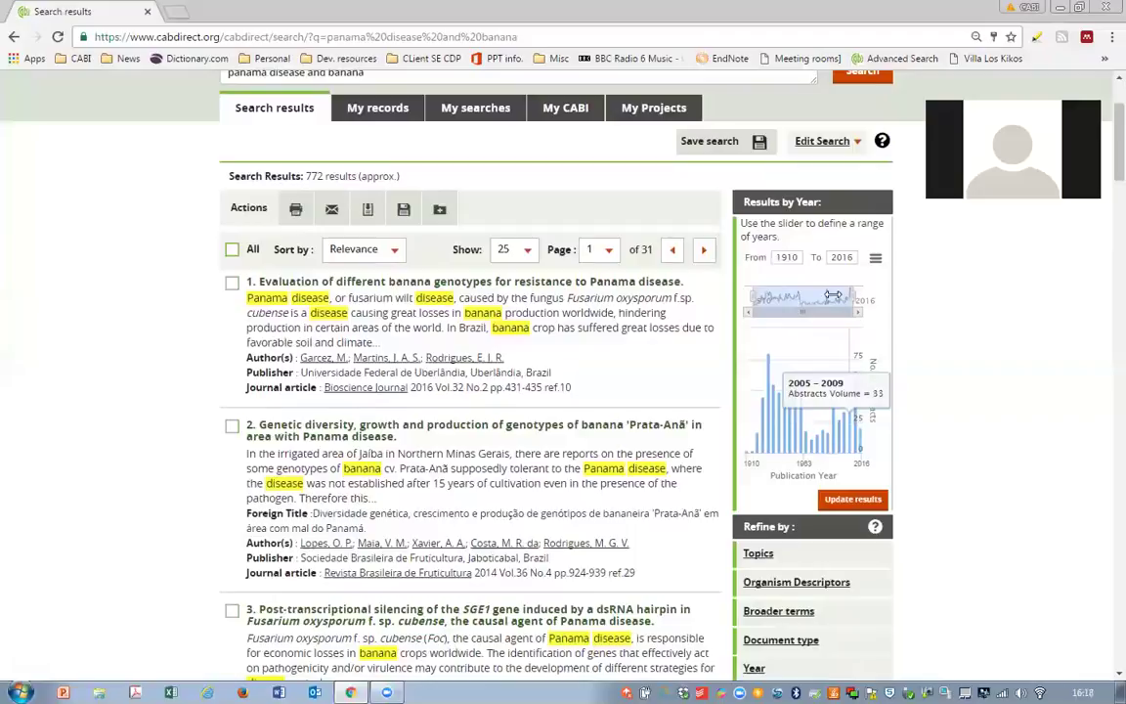
{"action": "mouse_move", "coordinate": [847, 294]}
{"action": "left_mouse_down"}
{"action": "mouse_move", "coordinate": [788, 295]}
{"action": "mouse_move", "coordinate": [842, 294]}
{"action": "mouse_move", "coordinate": [837, 285]}
{"action": "left_mouse_up"}
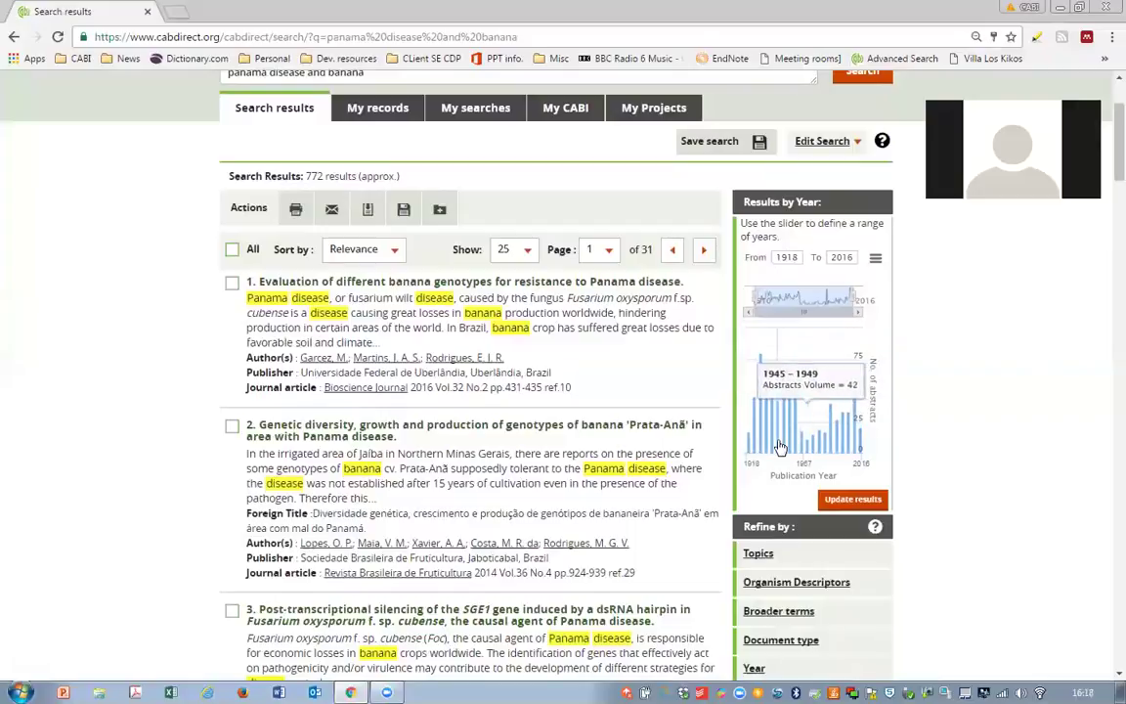
{"action": "left_click", "coordinate": [875, 260]}
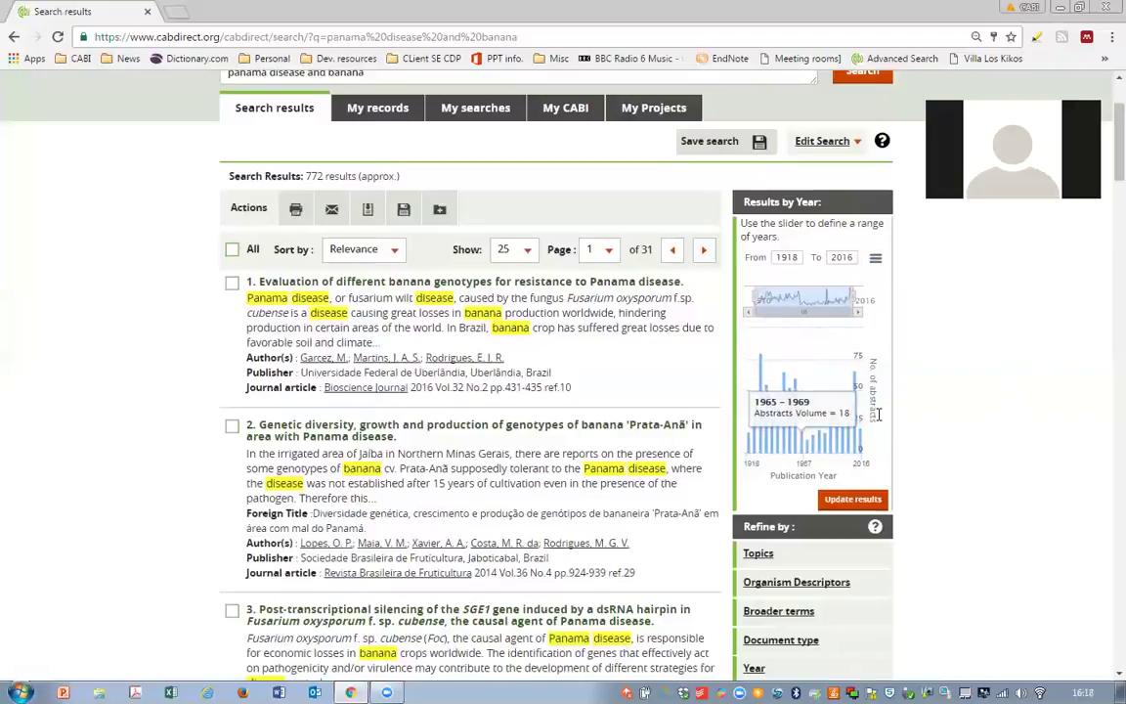
- Look through the Refine by categories beside the search results and open the Organism Descriptors refinement
{"action": "scroll", "coordinate": [831, 410], "scroll_direction": "down", "scroll_amount": 3}
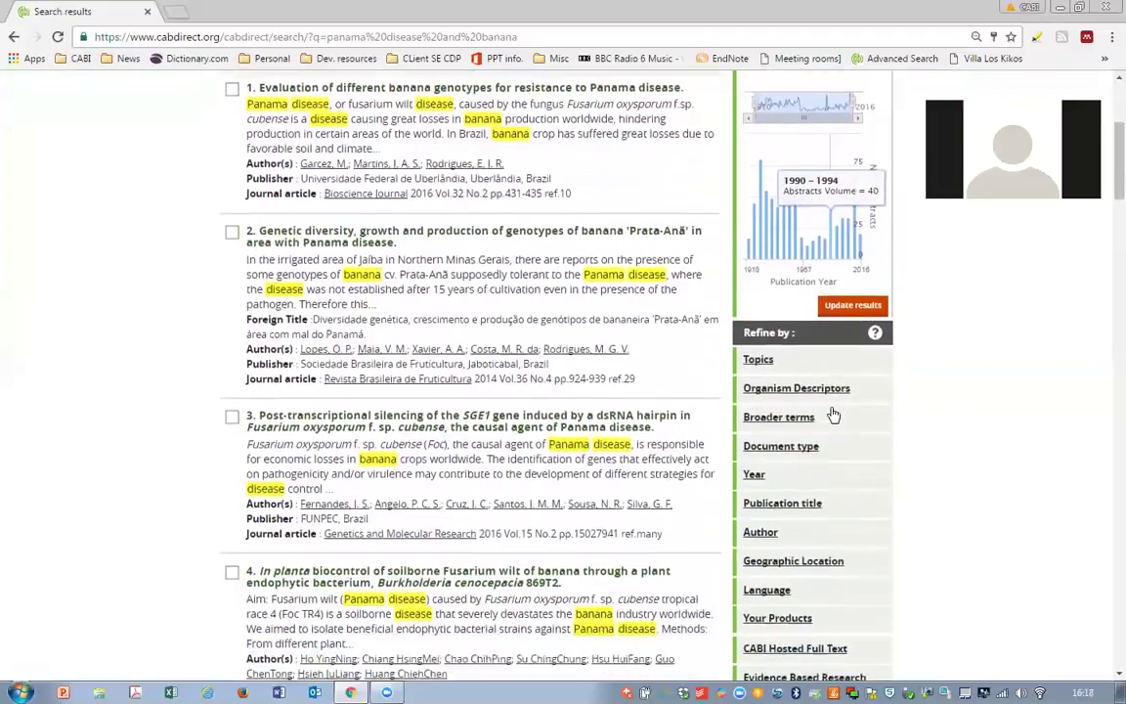
{"action": "scroll", "coordinate": [832, 415], "scroll_direction": "down", "scroll_amount": 1}
{"action": "scroll", "coordinate": [841, 230], "scroll_direction": "up", "scroll_amount": 1}
{"action": "scroll", "coordinate": [794, 324], "scroll_direction": "down", "scroll_amount": 1}
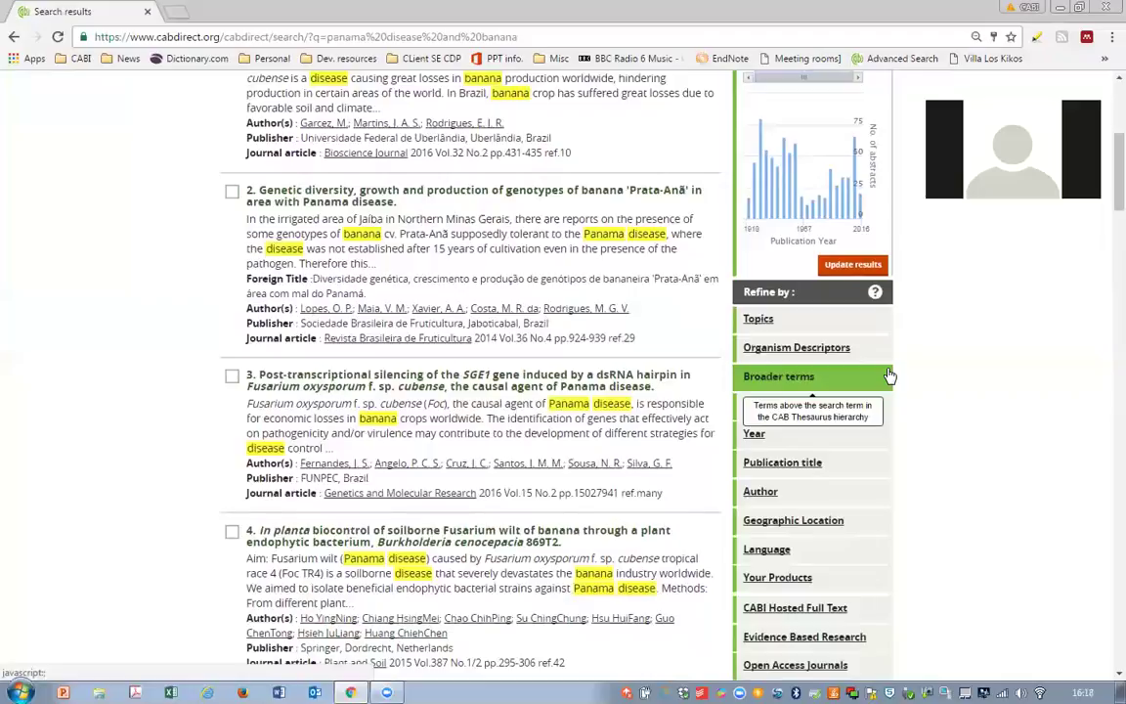
{"action": "scroll", "coordinate": [892, 378], "scroll_direction": "up", "scroll_amount": 3}
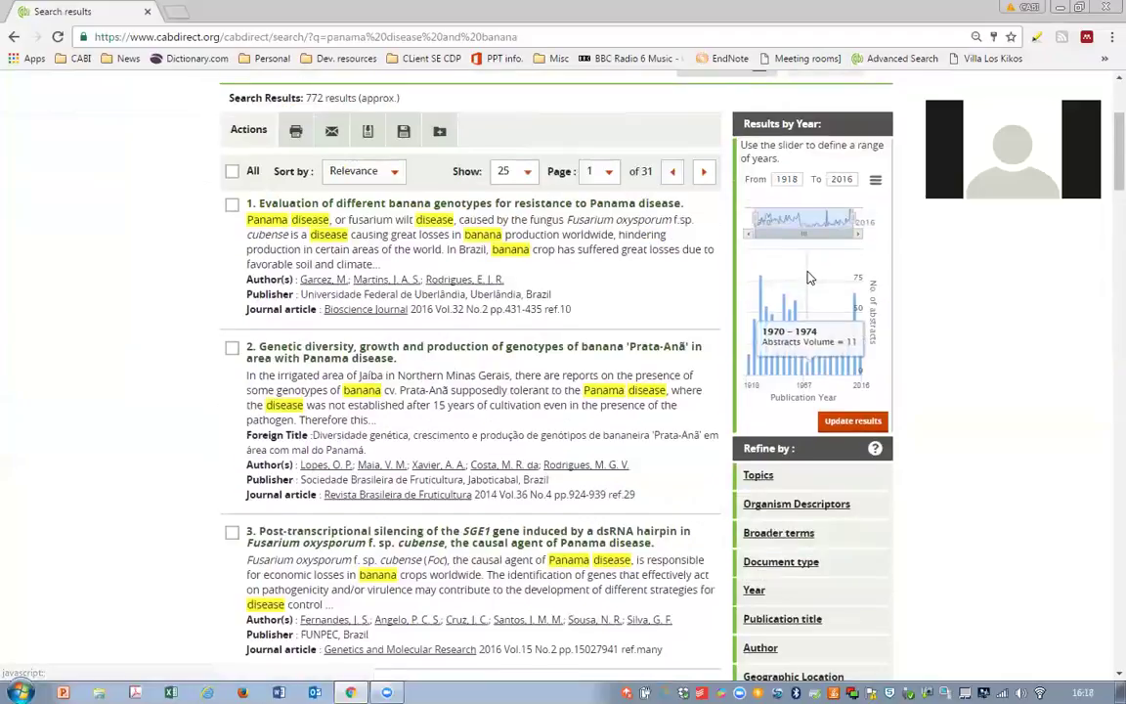
{"action": "scroll", "coordinate": [1038, 377], "scroll_direction": "down", "scroll_amount": 3}
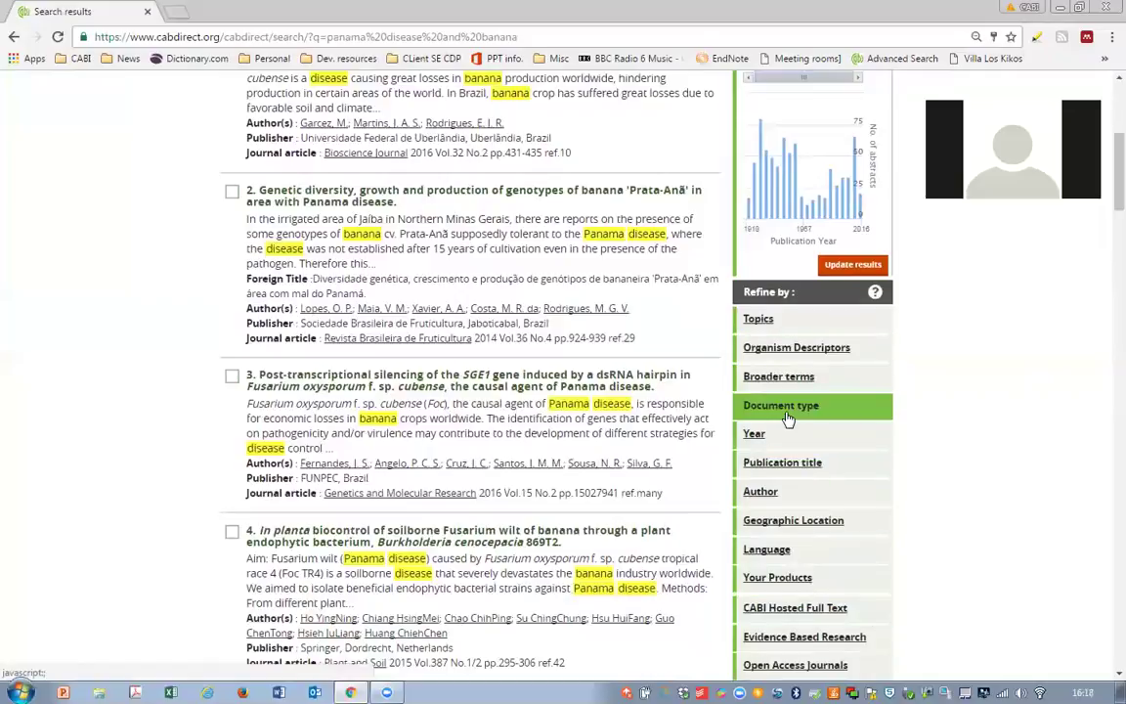
{"action": "left_click", "coordinate": [868, 354]}
{"action": "scroll", "coordinate": [841, 440], "scroll_direction": "down", "scroll_amount": 2}
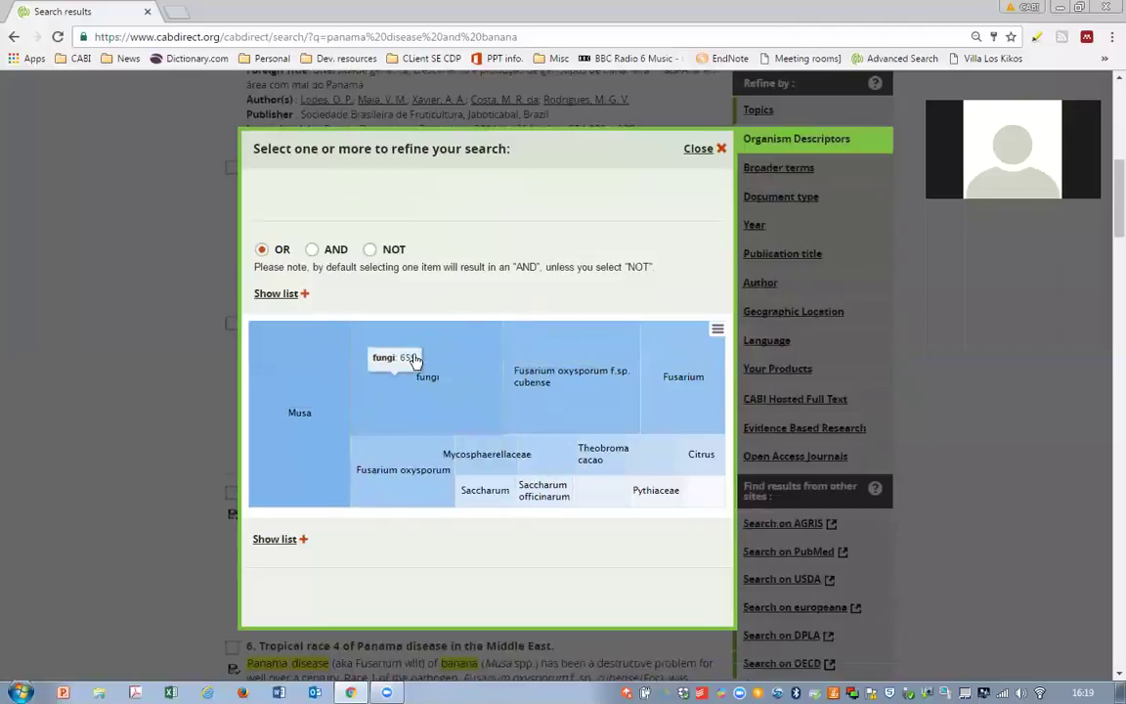
- Refine the results by the organism descriptors Fusarium OR Fusarium oxysporum, choosing them from the list view
{"action": "left_click", "coordinate": [281, 294]}
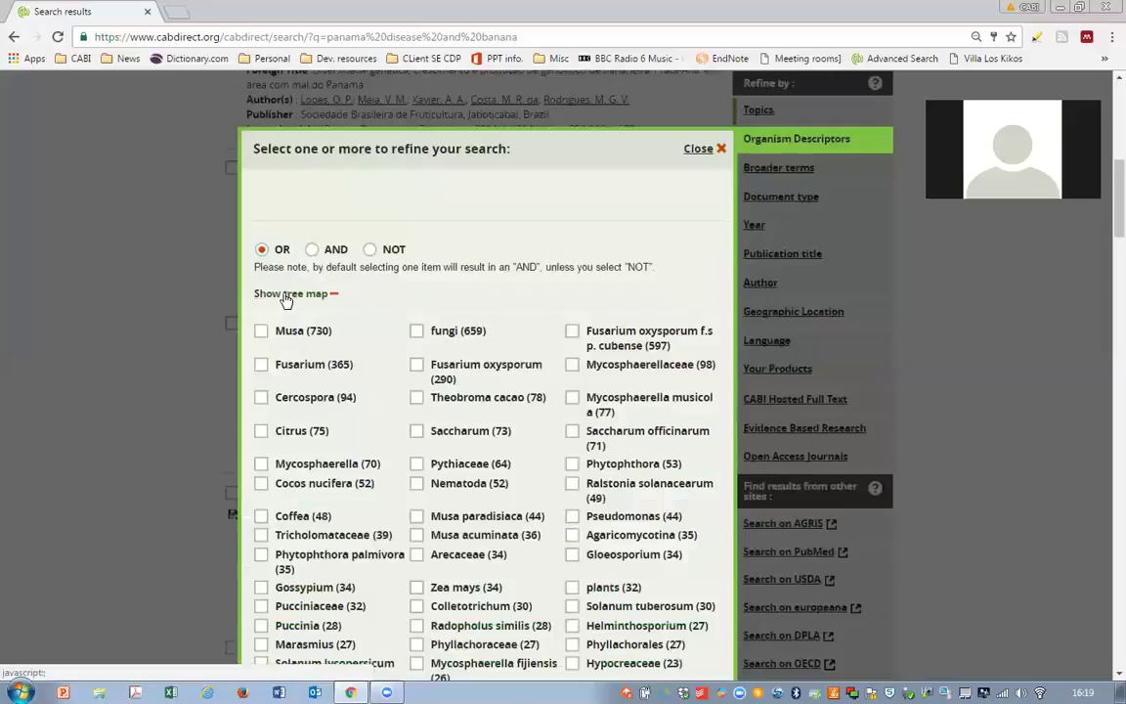
{"action": "left_click", "coordinate": [261, 368]}
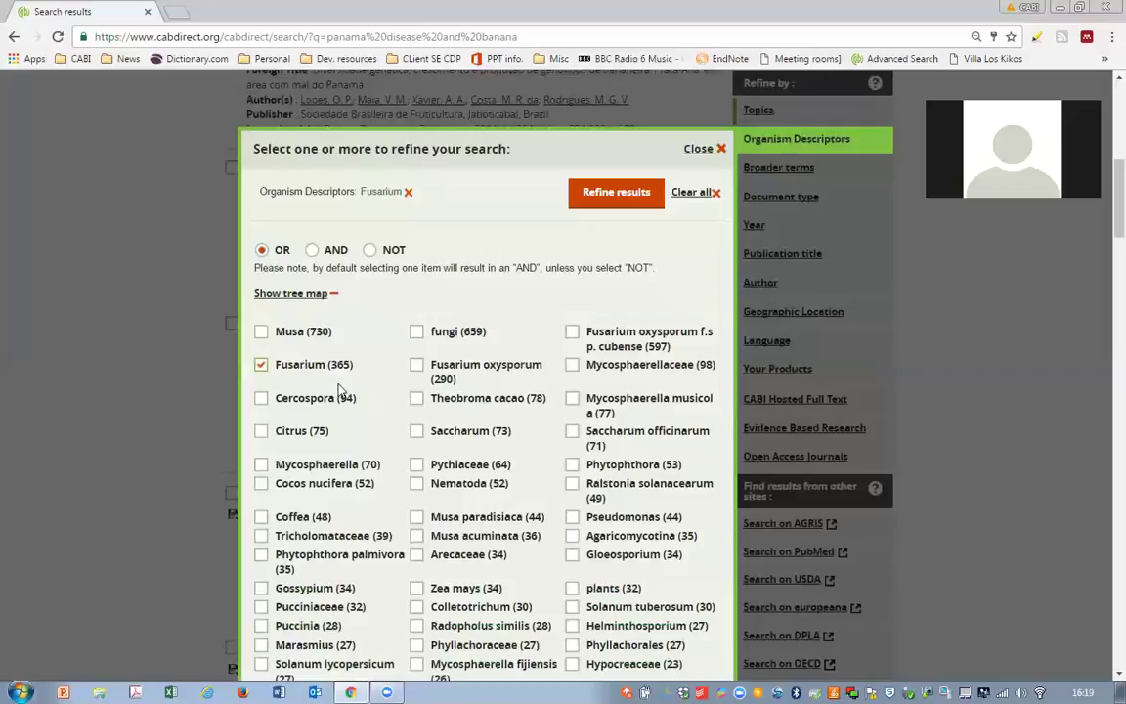
{"action": "left_click", "coordinate": [417, 365]}
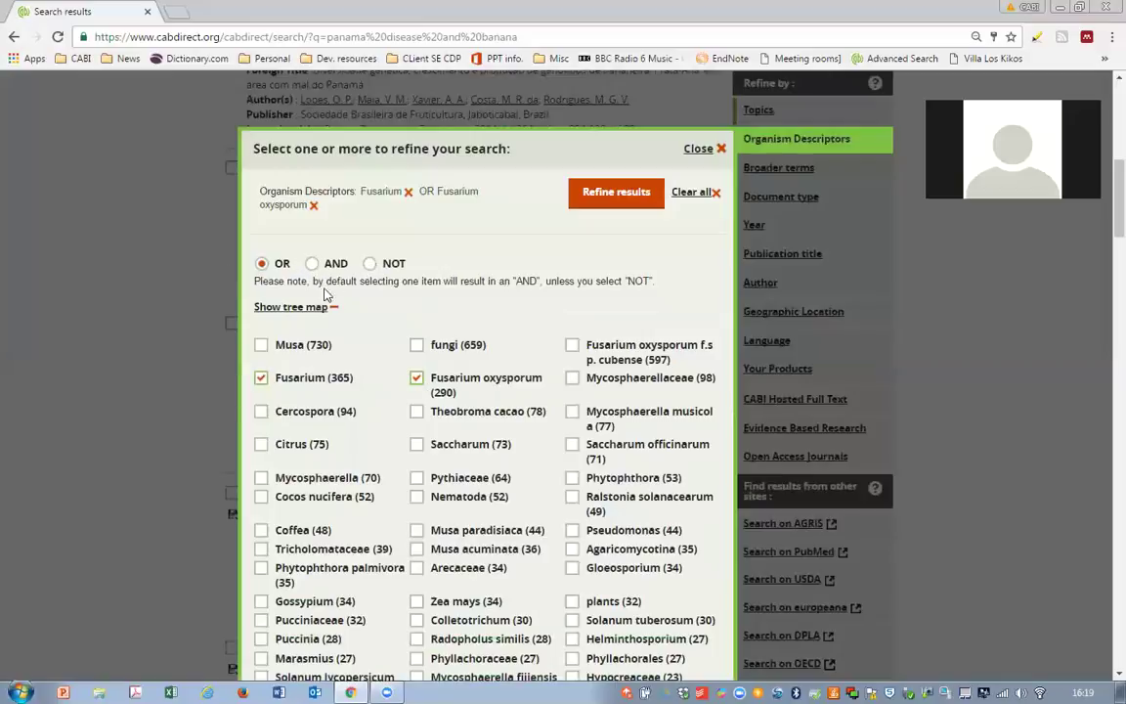
{"action": "left_click", "coordinate": [604, 203]}
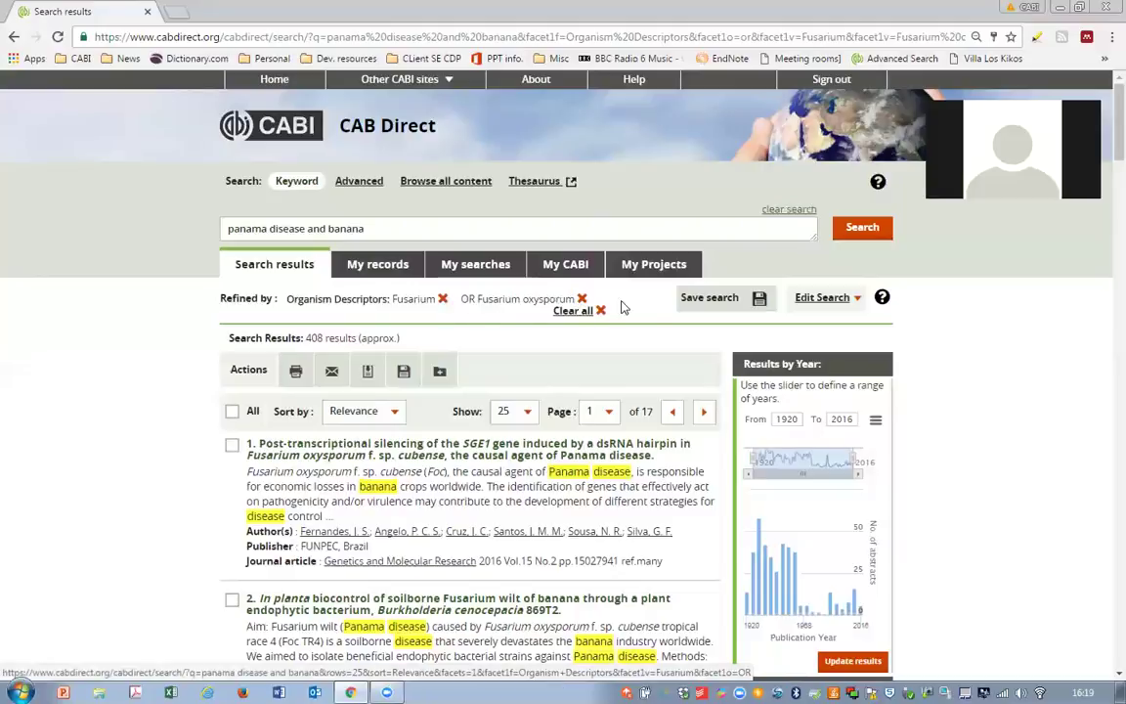
- Select Panama, Jamaica, Trinidad and Tobago, and Honduras as OR geographic location refinements, and close the selection without applying it
{"action": "scroll", "coordinate": [1095, 417], "scroll_direction": "down", "scroll_amount": 4}
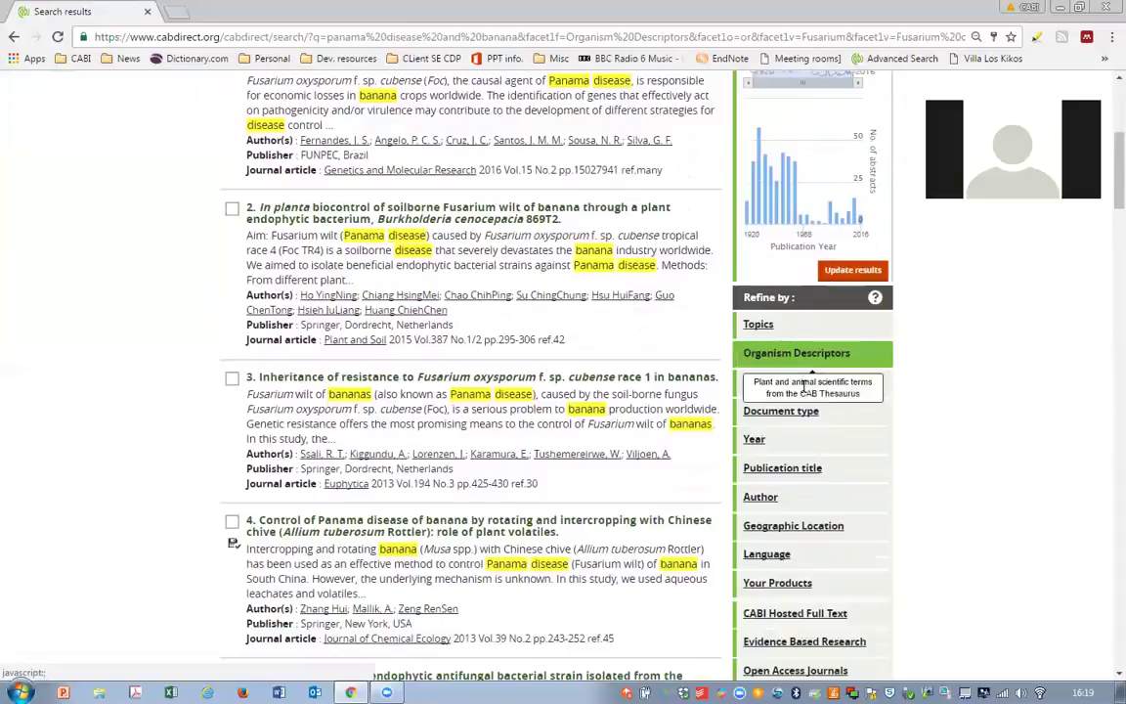
{"action": "scroll", "coordinate": [929, 408], "scroll_direction": "down", "scroll_amount": 1}
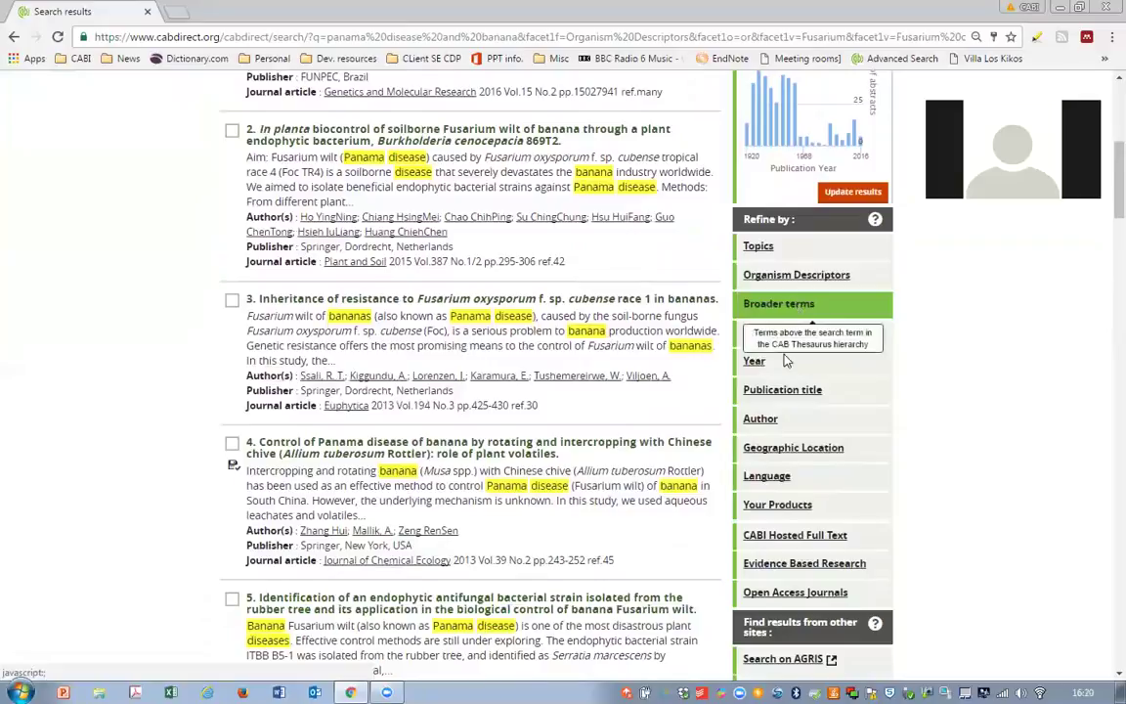
{"action": "left_click", "coordinate": [810, 448]}
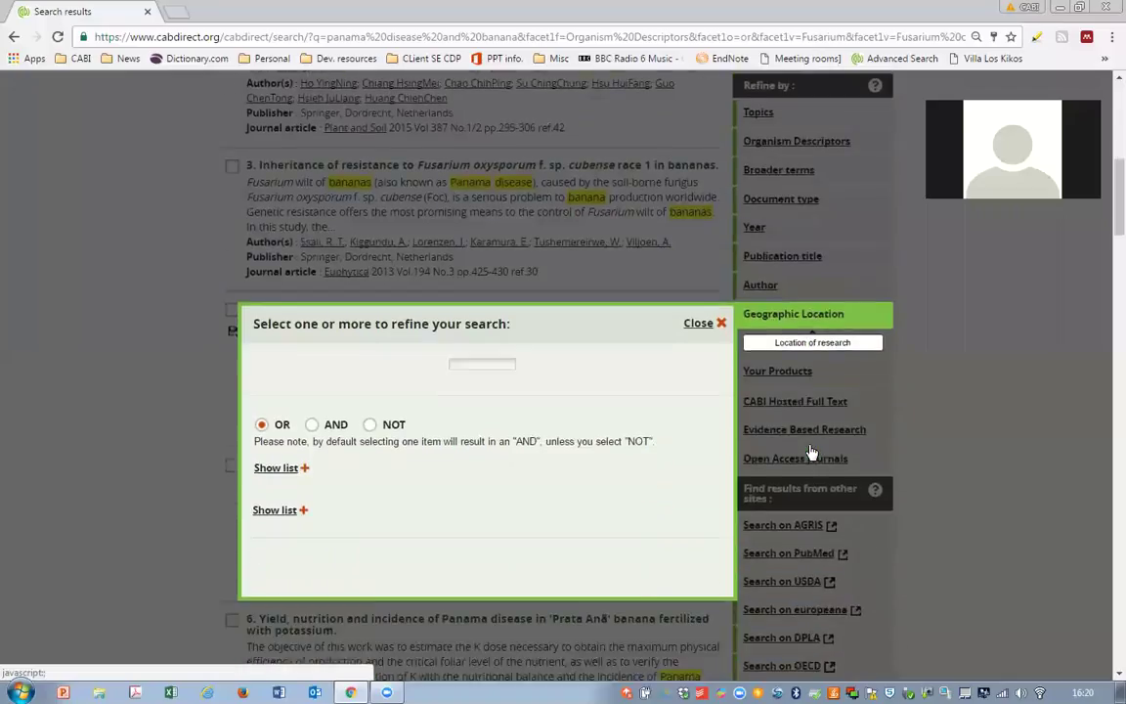
{"action": "scroll", "coordinate": [809, 448], "scroll_direction": "down", "scroll_amount": 3}
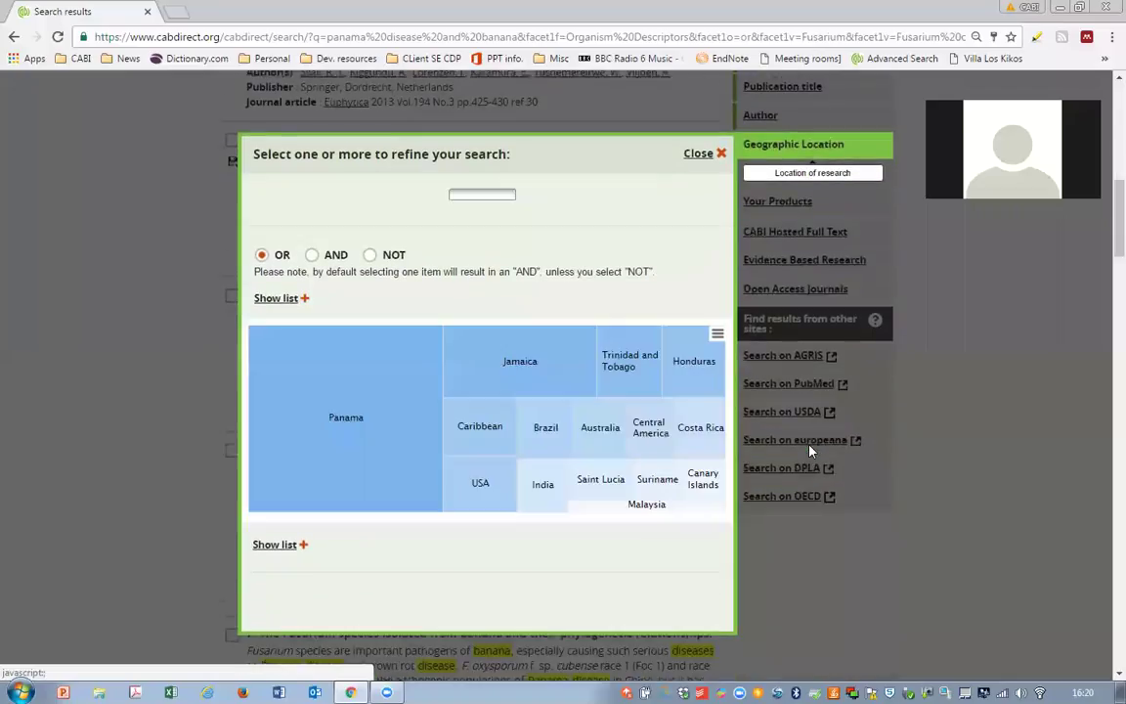
{"action": "left_click", "coordinate": [373, 363]}
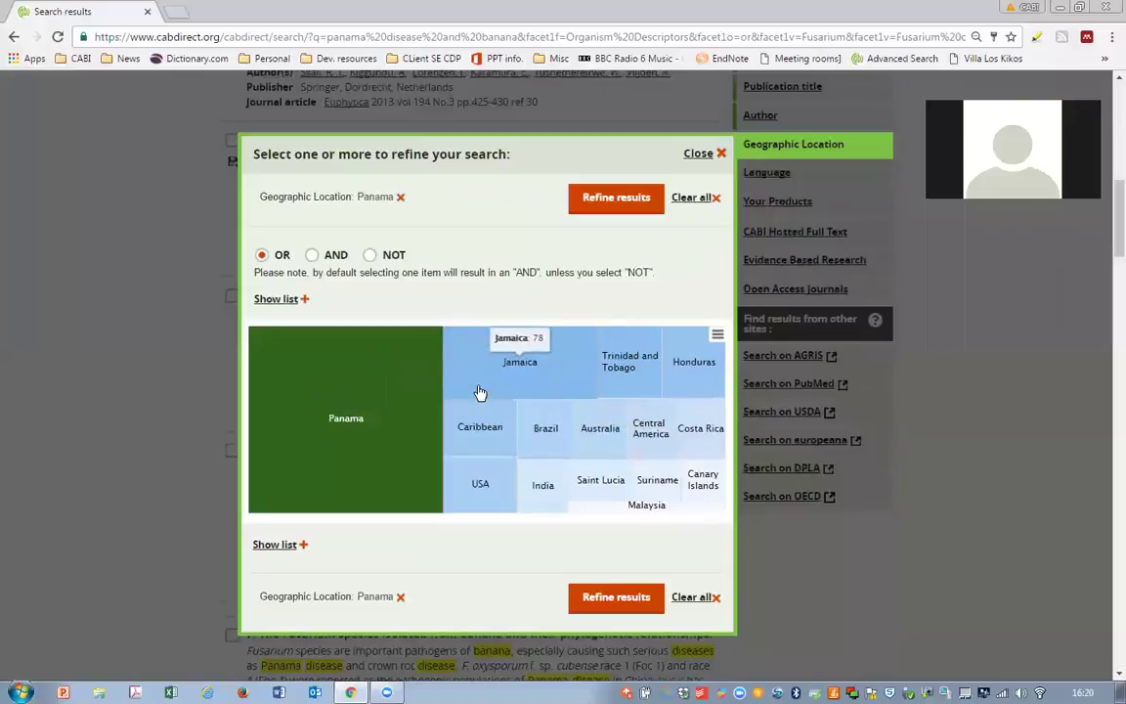
{"action": "left_click", "coordinate": [539, 381]}
{"action": "left_click", "coordinate": [613, 382]}
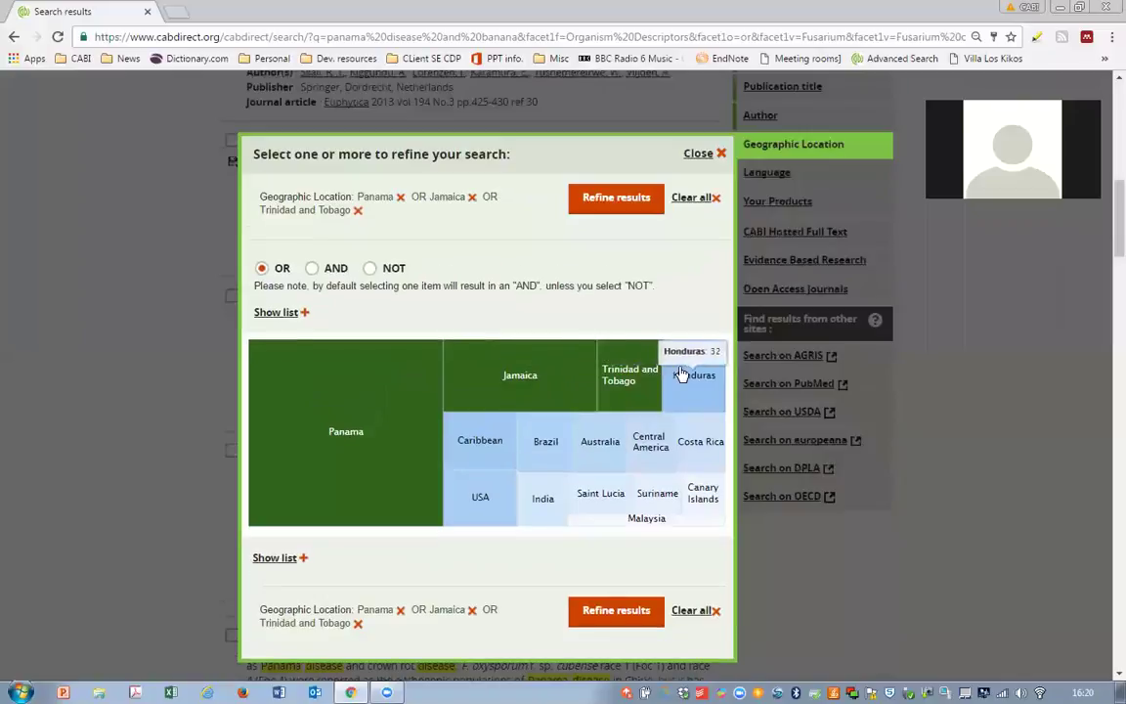
{"action": "left_click", "coordinate": [696, 373]}
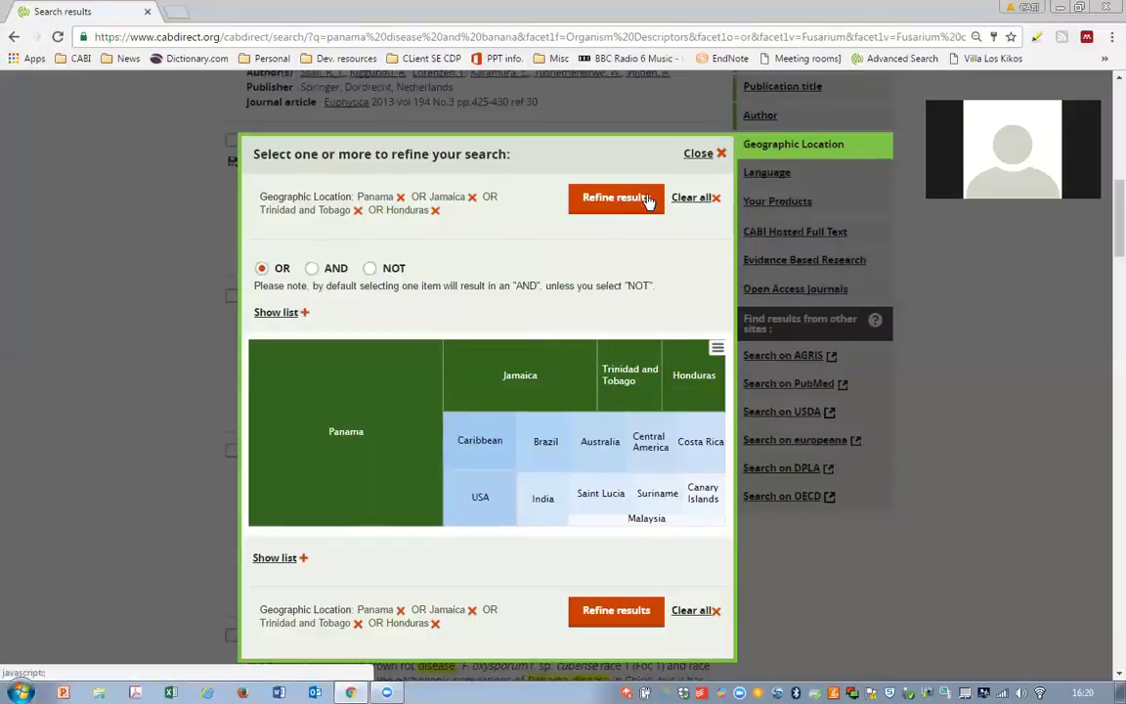
{"action": "left_click", "coordinate": [699, 156]}
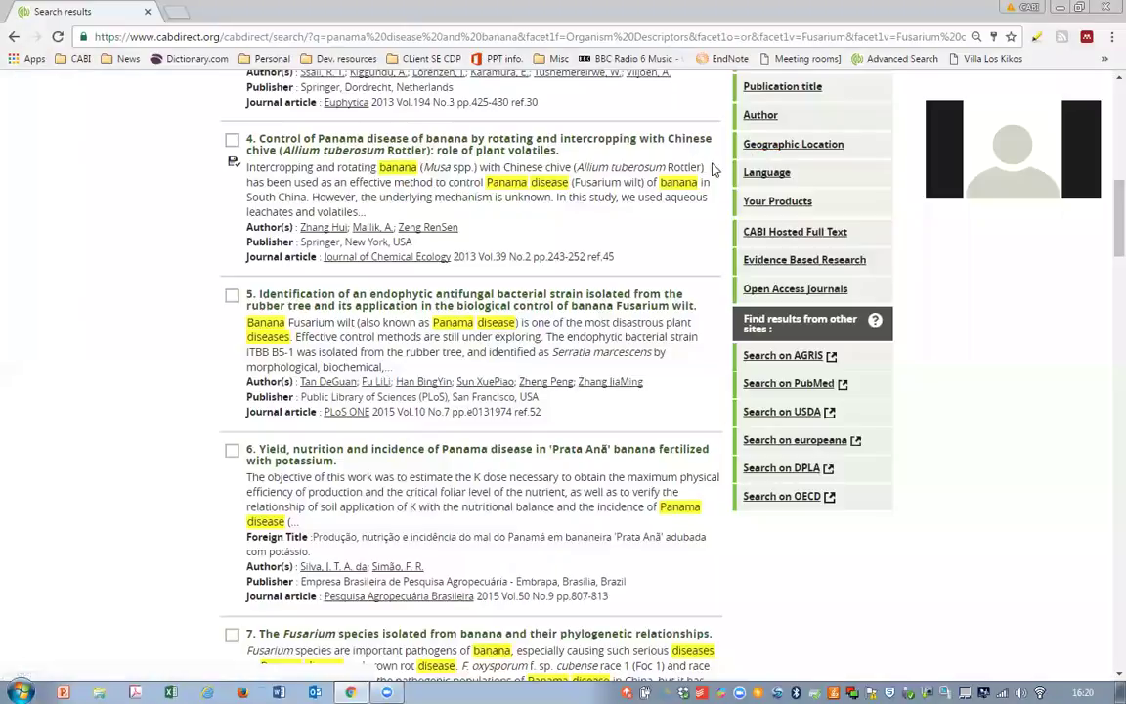
- Add the document types Journal article, Conference paper and Conference proceedings with OR, and apply all selected refinements to the results
{"action": "scroll", "coordinate": [821, 244], "scroll_direction": "up", "scroll_amount": 1}
{"action": "scroll", "coordinate": [824, 252], "scroll_direction": "up", "scroll_amount": 1}
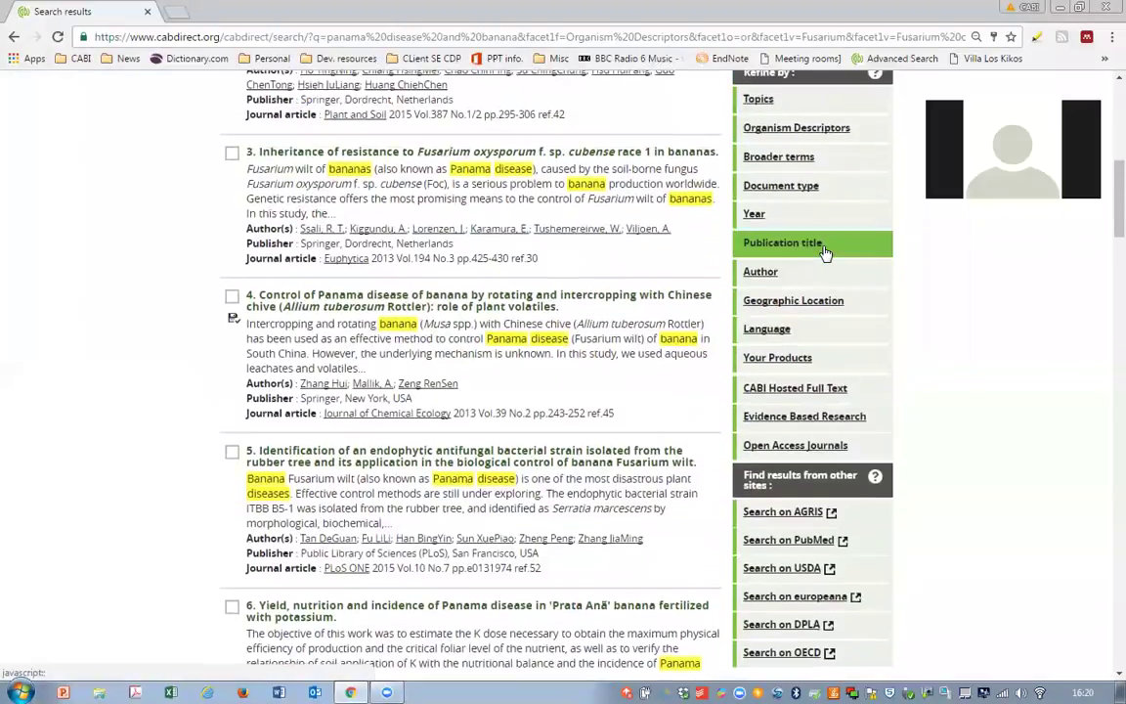
{"action": "left_click", "coordinate": [805, 188]}
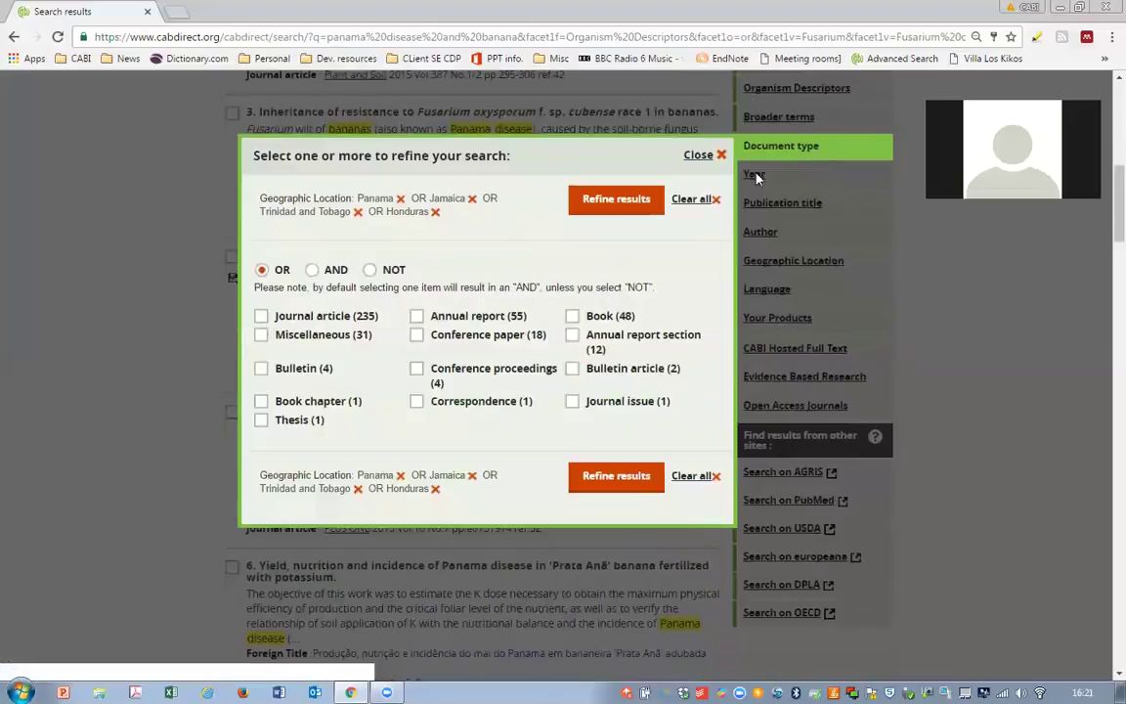
{"action": "left_click", "coordinate": [261, 315]}
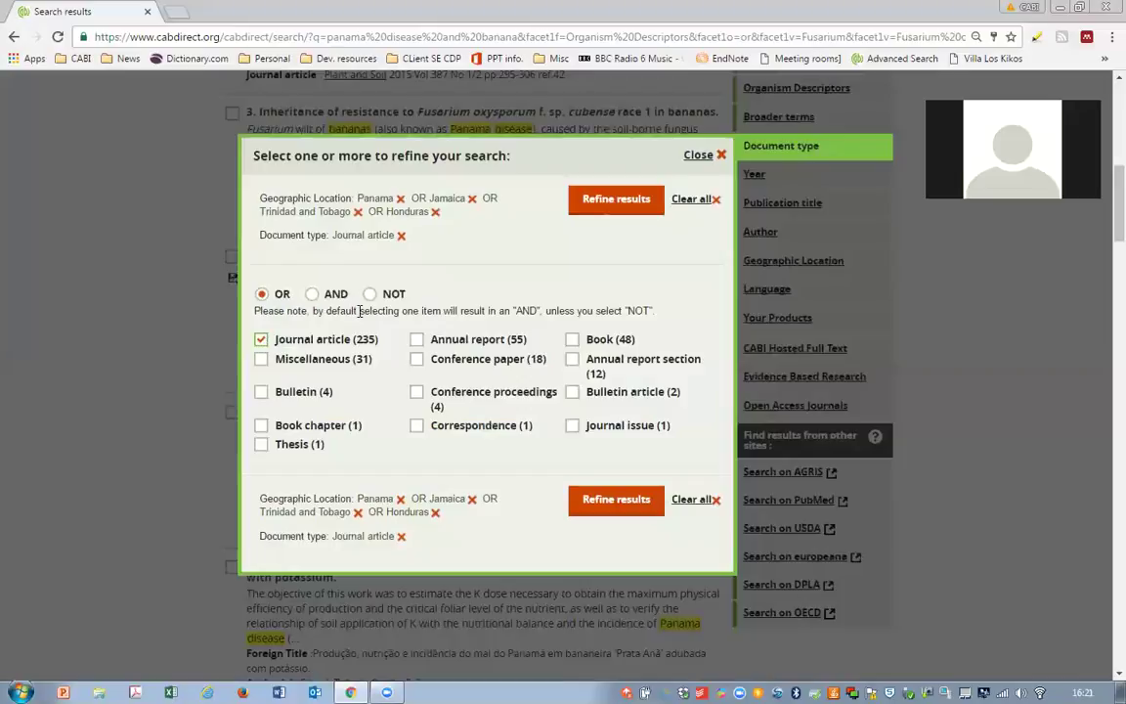
{"action": "left_click", "coordinate": [417, 360]}
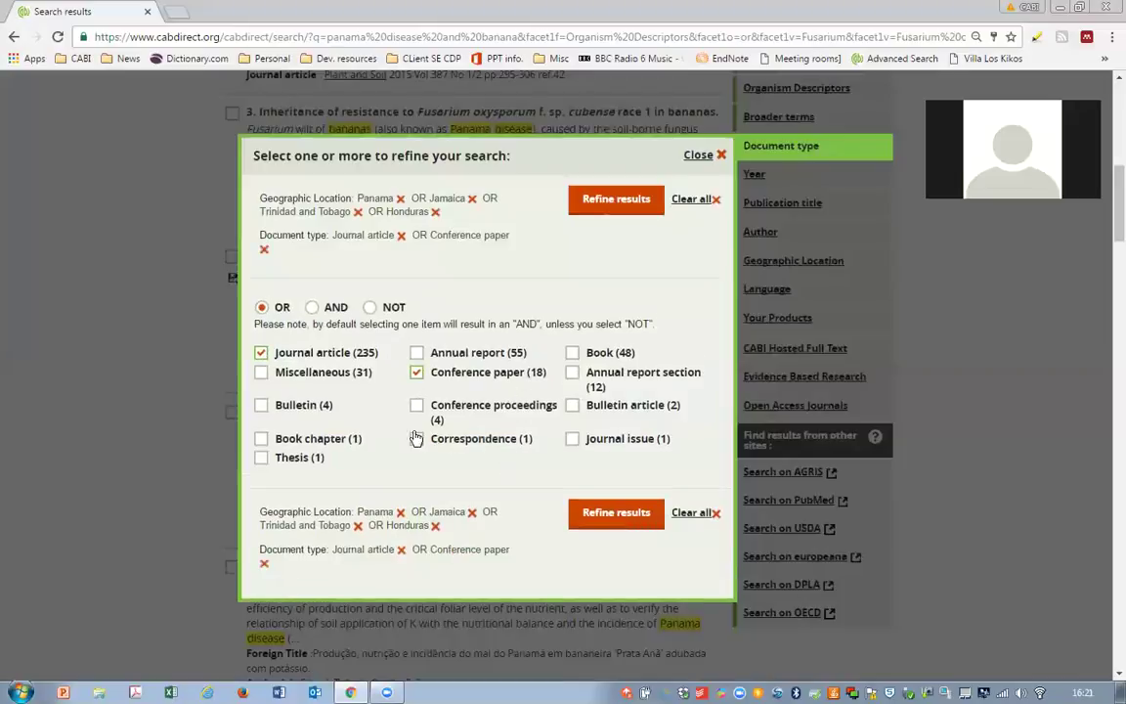
{"action": "left_click", "coordinate": [417, 407]}
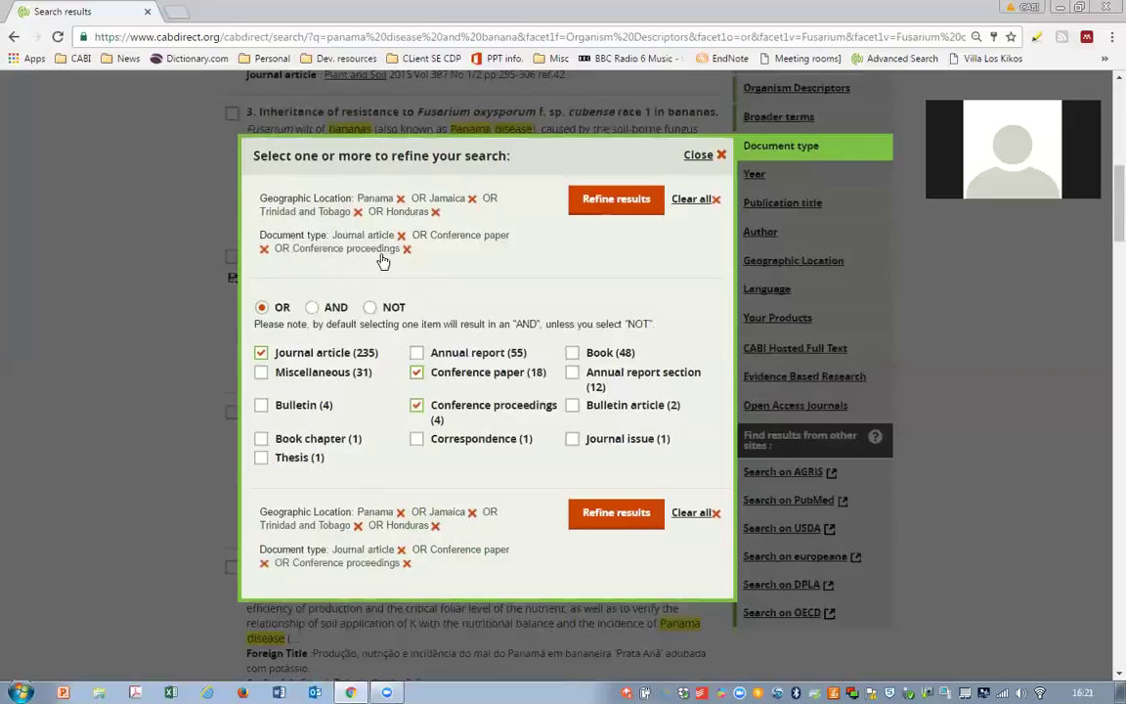
{"action": "left_click", "coordinate": [635, 528]}
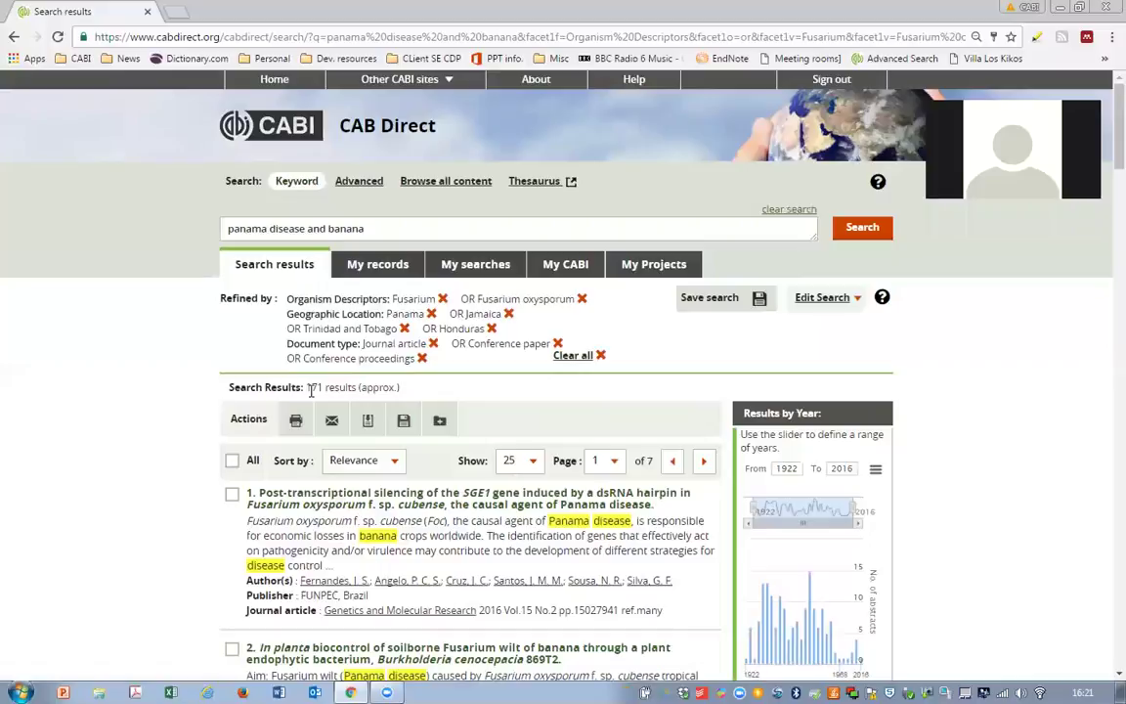
- Look over the refined results and open the first record, on post-transcriptional silencing of the SGE1 gene
{"action": "scroll", "coordinate": [947, 384], "scroll_direction": "down", "scroll_amount": 3}
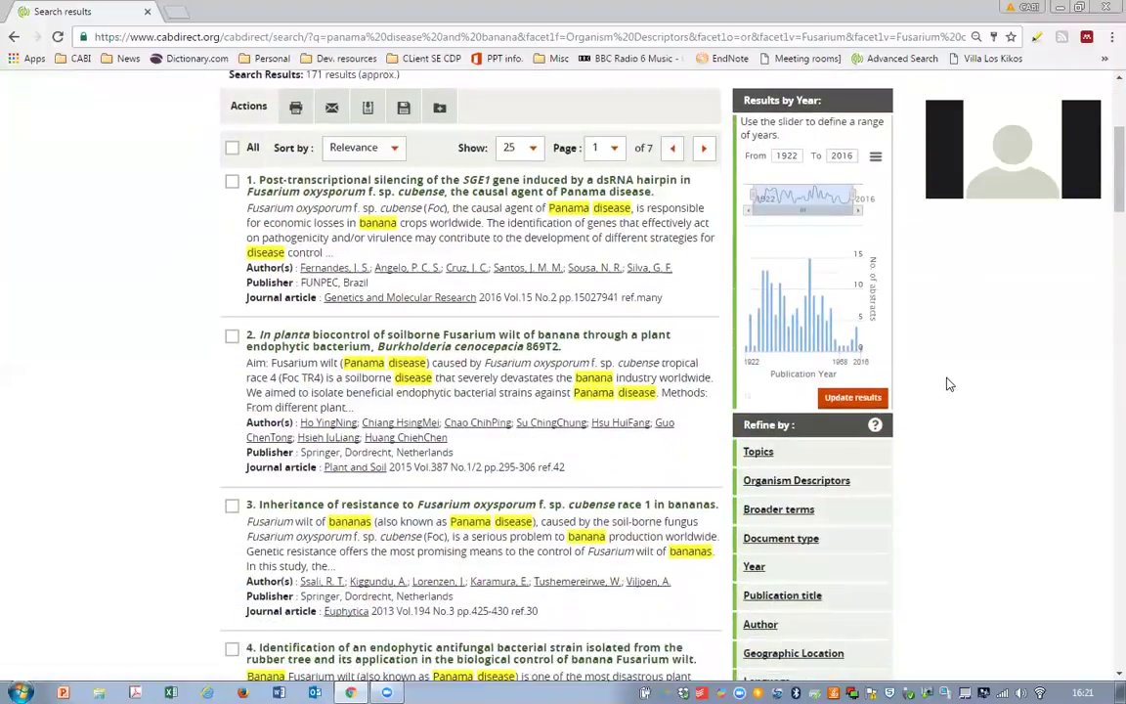
{"action": "scroll", "coordinate": [947, 384], "scroll_direction": "down", "scroll_amount": 3}
{"action": "scroll", "coordinate": [947, 384], "scroll_direction": "up", "scroll_amount": 5}
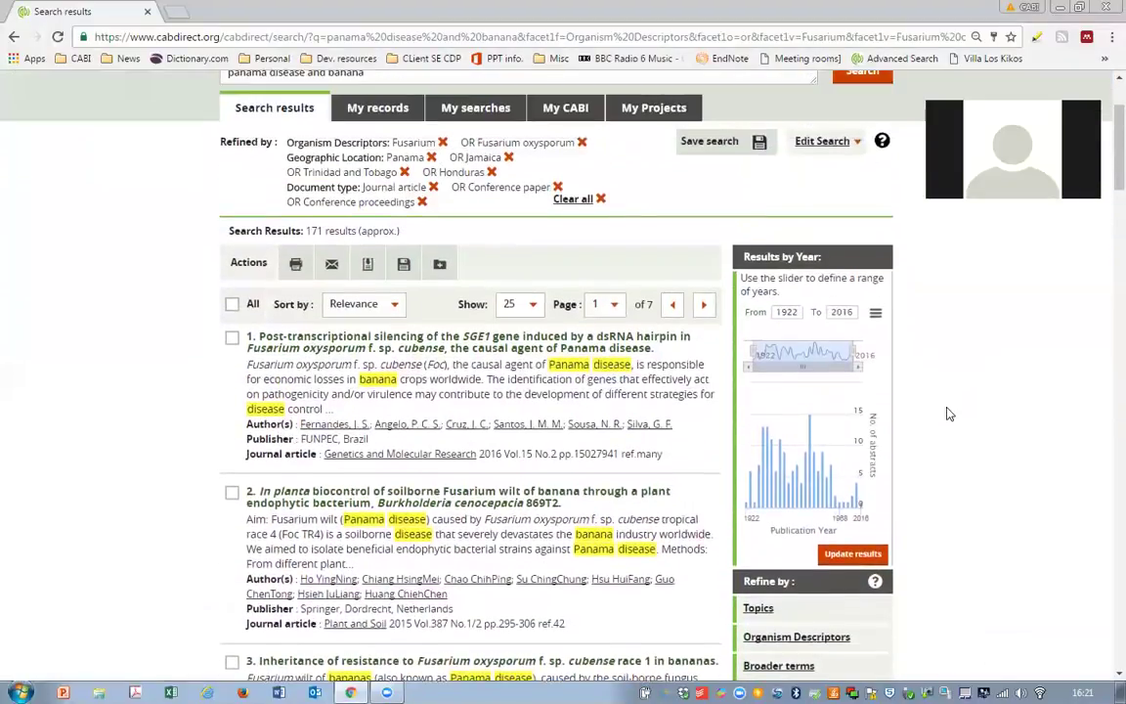
{"action": "scroll", "coordinate": [958, 422], "scroll_direction": "down", "scroll_amount": 1}
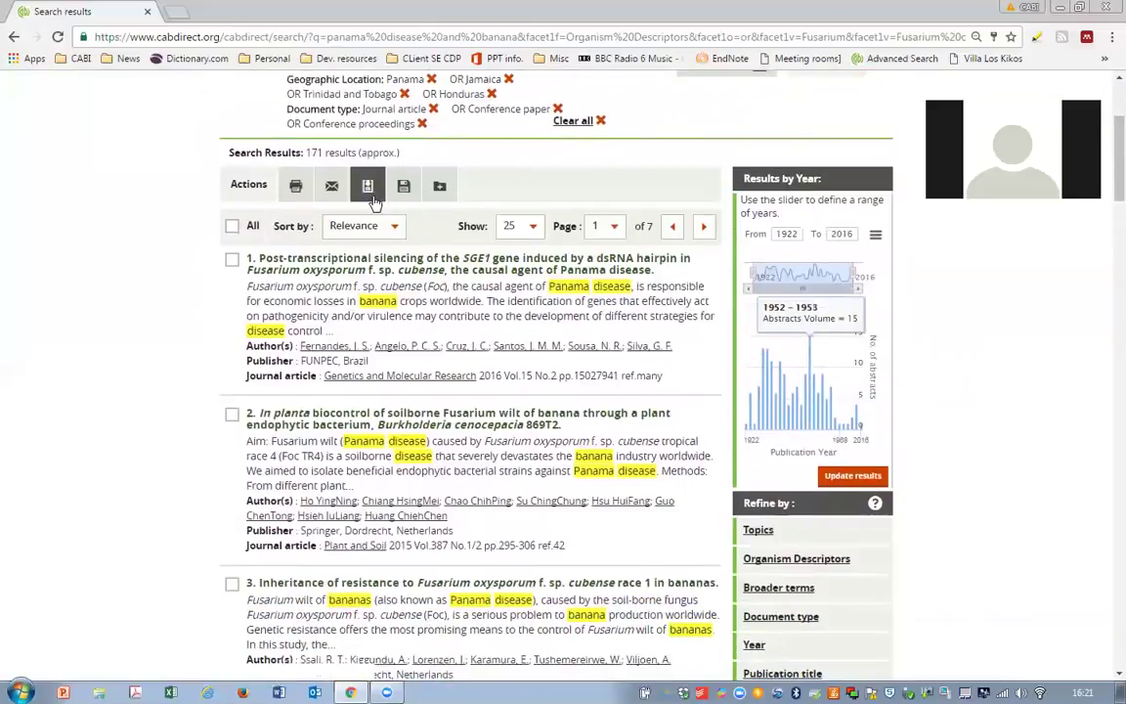
{"action": "left_click", "coordinate": [439, 270]}
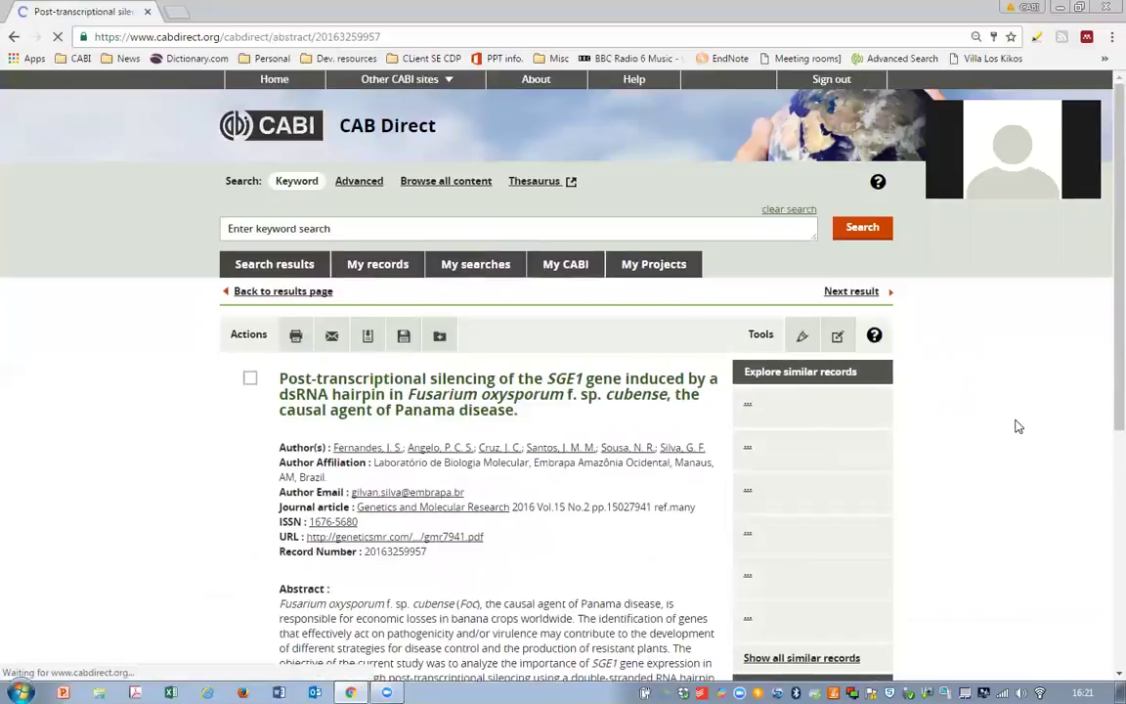
- Examine the record's abstract, publication details and the rest of its page
{"action": "scroll", "coordinate": [1016, 424], "scroll_direction": "down", "scroll_amount": 2}
{"action": "scroll", "coordinate": [1020, 425], "scroll_direction": "down", "scroll_amount": 1}
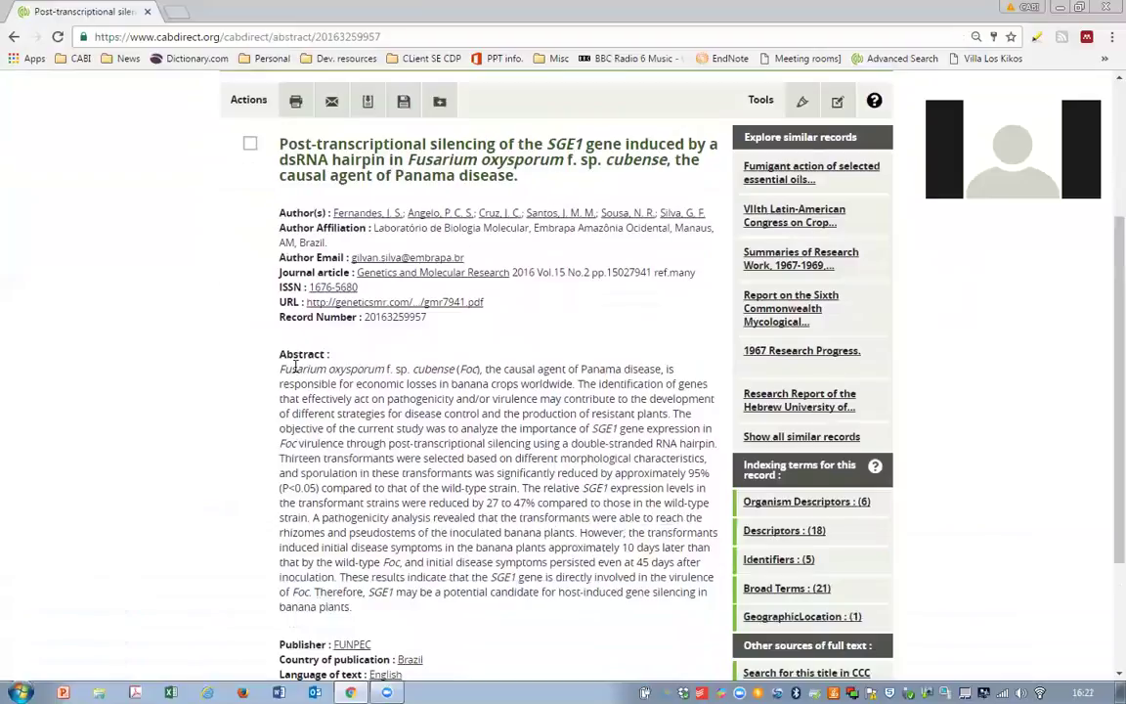
{"action": "left_click_drag", "start_coordinate": [364, 565], "coordinate": [352, 608]}
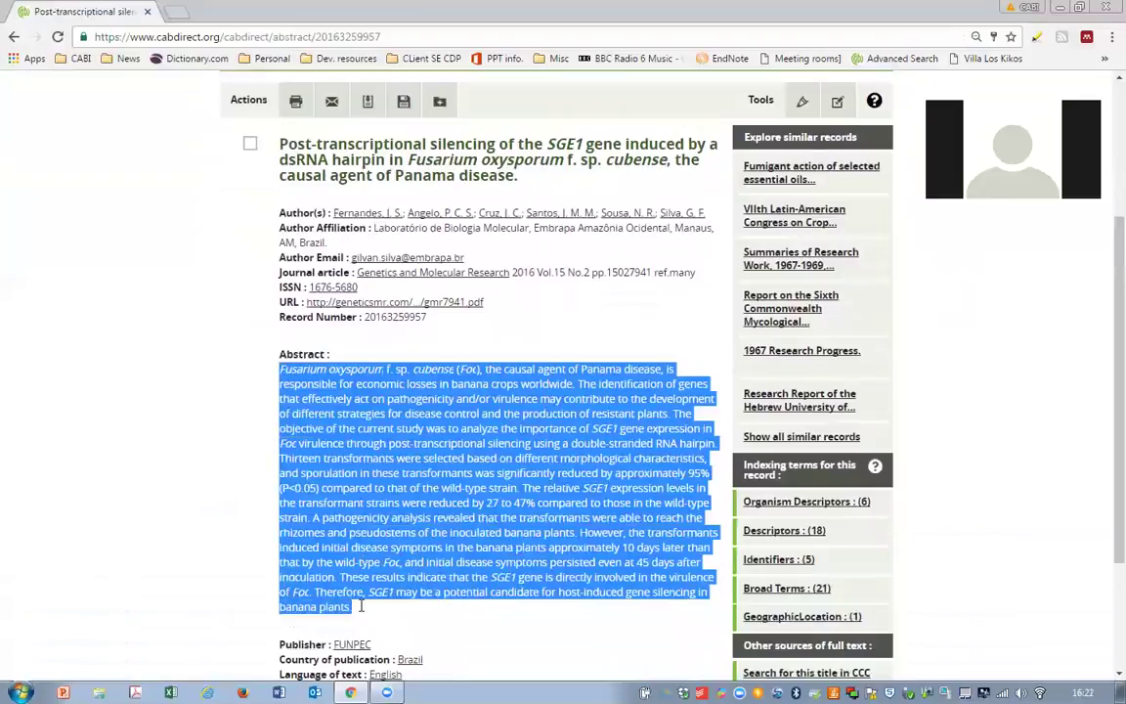
{"action": "left_click", "coordinate": [439, 557]}
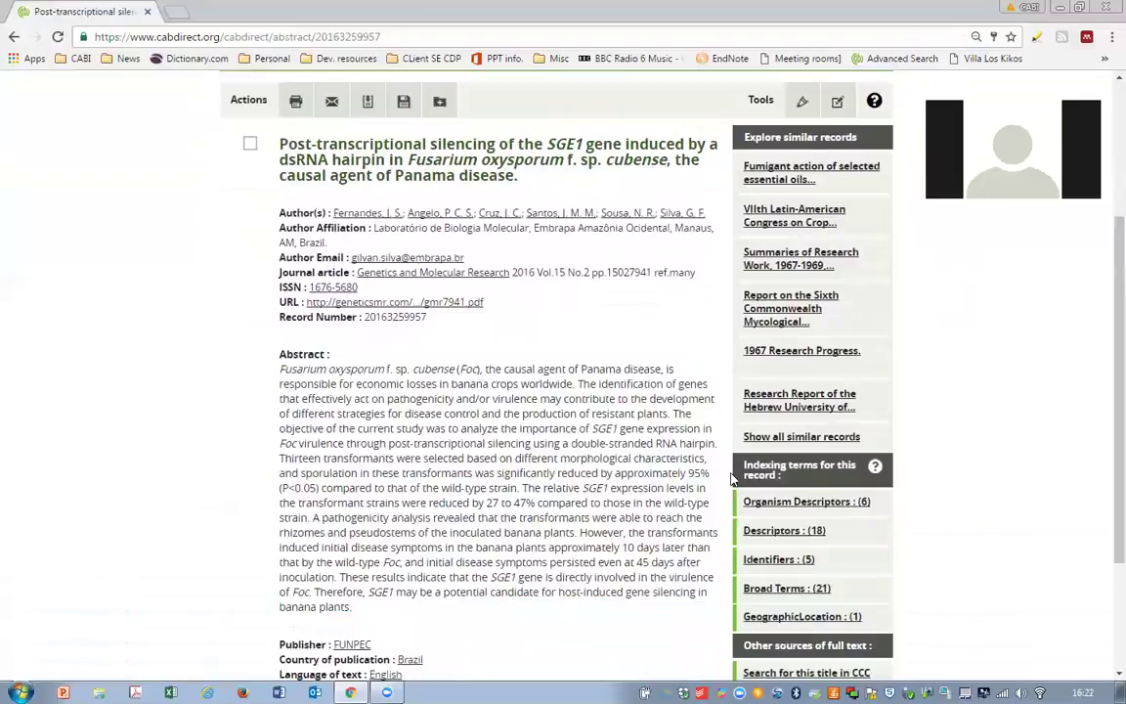
{"action": "scroll", "coordinate": [531, 499], "scroll_direction": "down", "scroll_amount": 4}
{"action": "scroll", "coordinate": [779, 460], "scroll_direction": "up", "scroll_amount": 4}
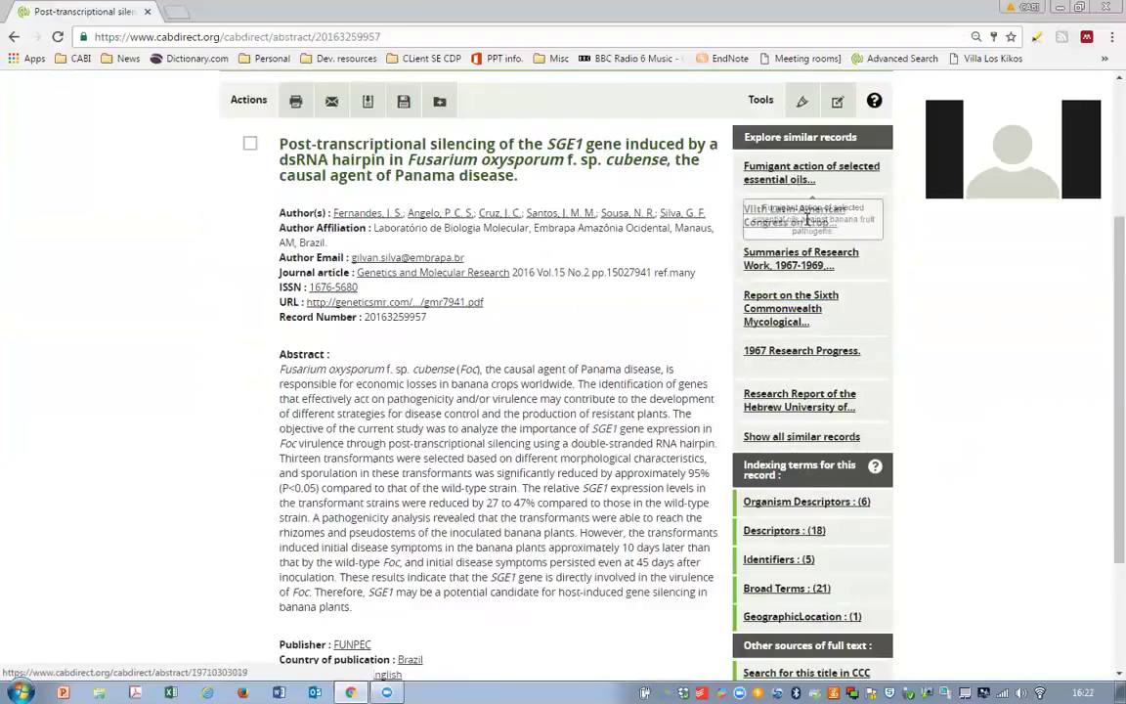
- View all records similar to this one in a separate browser tab, and close that tab
{"action": "middle_click", "coordinate": [804, 440]}
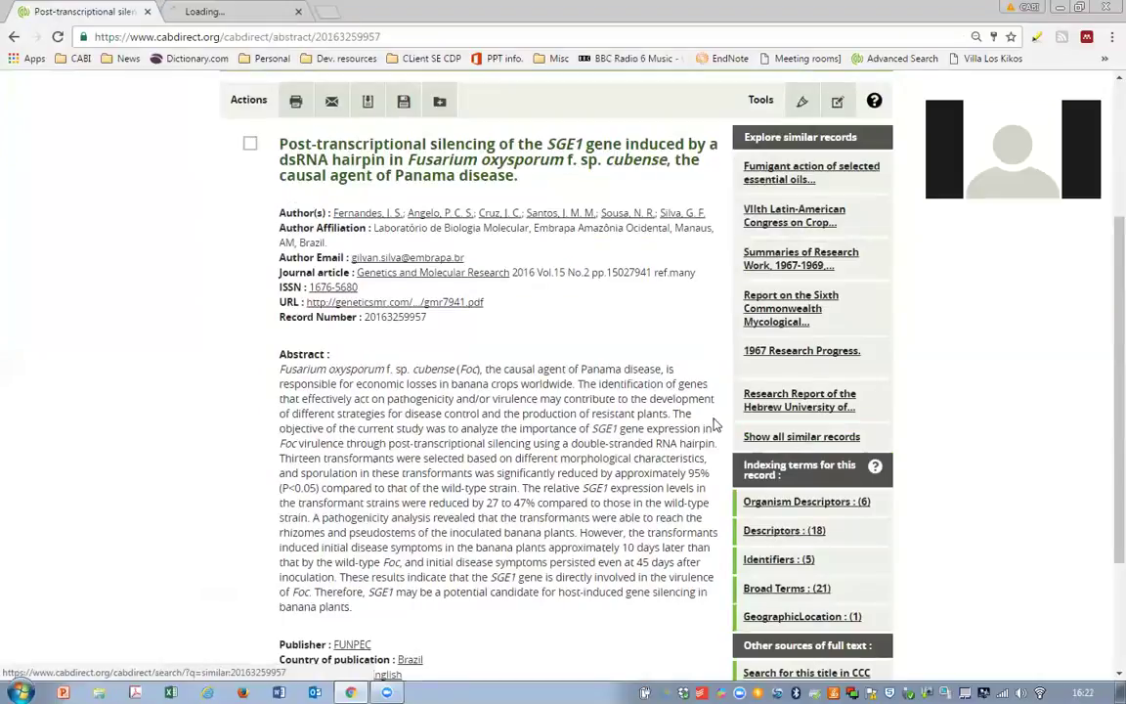
{"action": "left_click", "coordinate": [206, 11]}
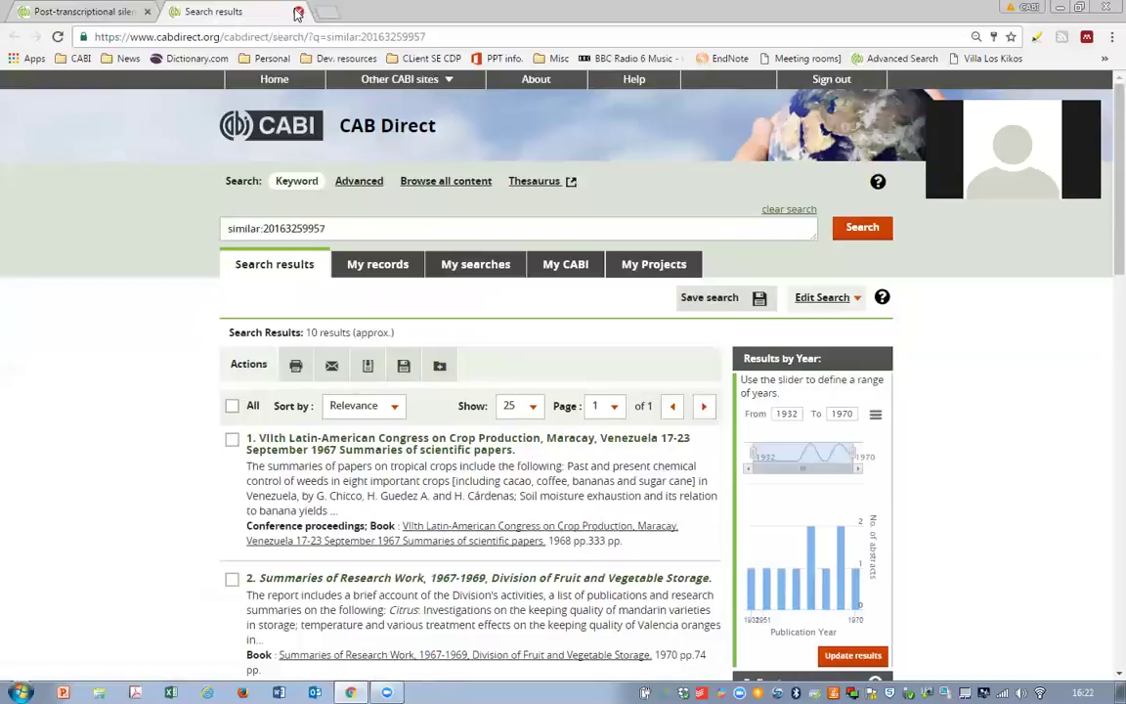
{"action": "left_click", "coordinate": [298, 13]}
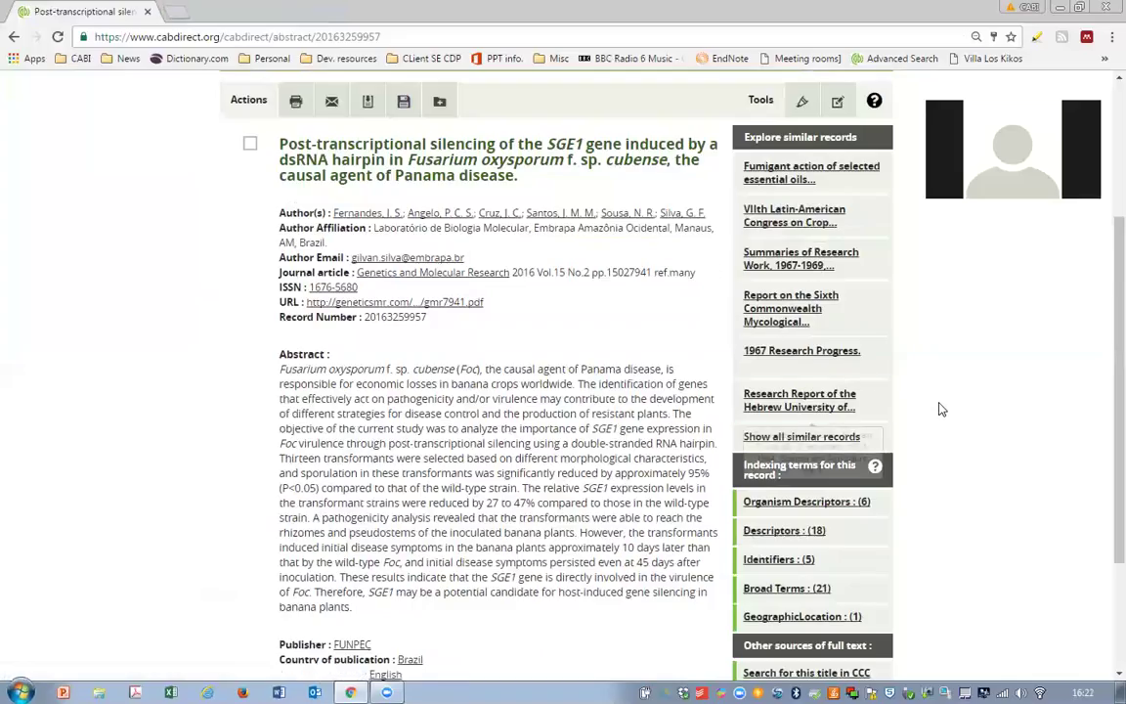
- From the record's indexing terms, select the organism descriptors Fusarium and Fusarium oxysporum combined with OR, and close the term list
{"action": "scroll", "coordinate": [938, 408], "scroll_direction": "down", "scroll_amount": 3}
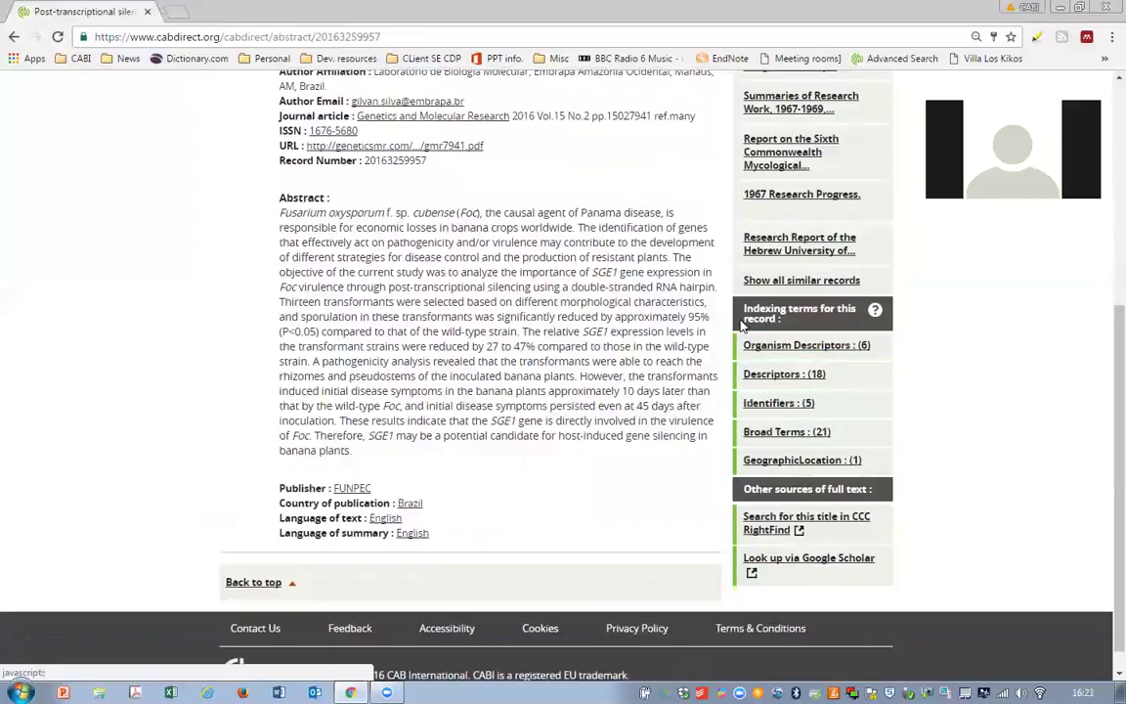
{"action": "left_click_drag", "start_coordinate": [743, 309], "coordinate": [790, 309]}
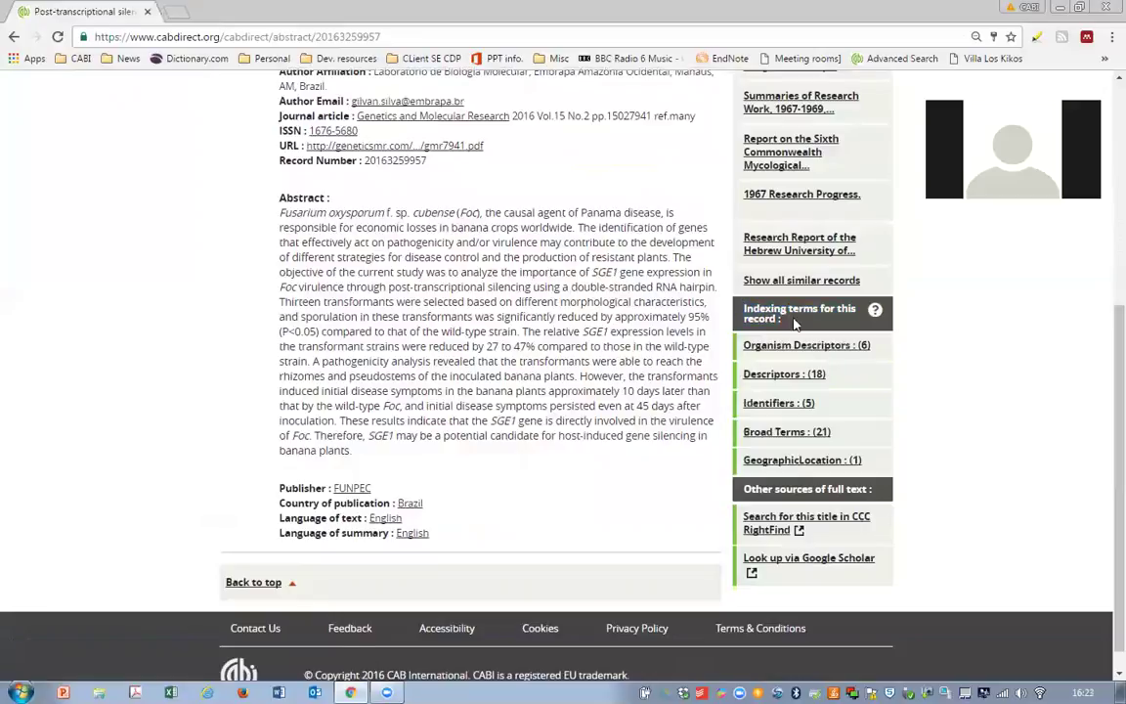
{"action": "left_click", "coordinate": [716, 291]}
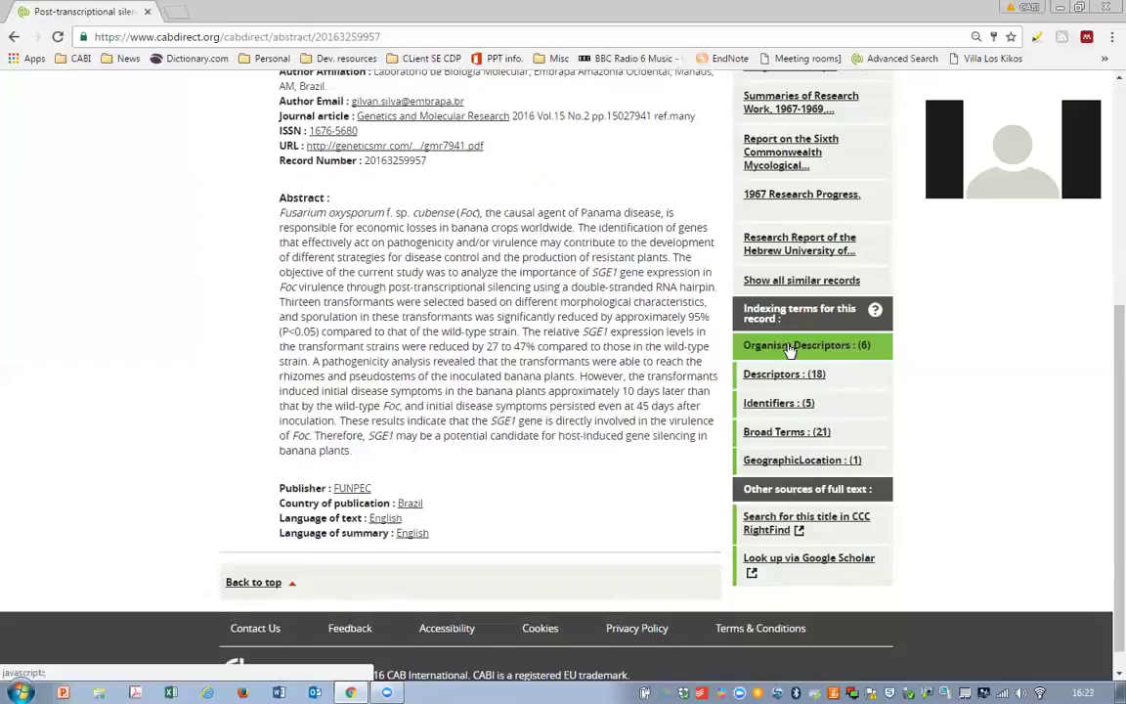
{"action": "scroll", "coordinate": [1104, 391], "scroll_direction": "up", "scroll_amount": 2}
{"action": "scroll", "coordinate": [1102, 381], "scroll_direction": "up", "scroll_amount": 2}
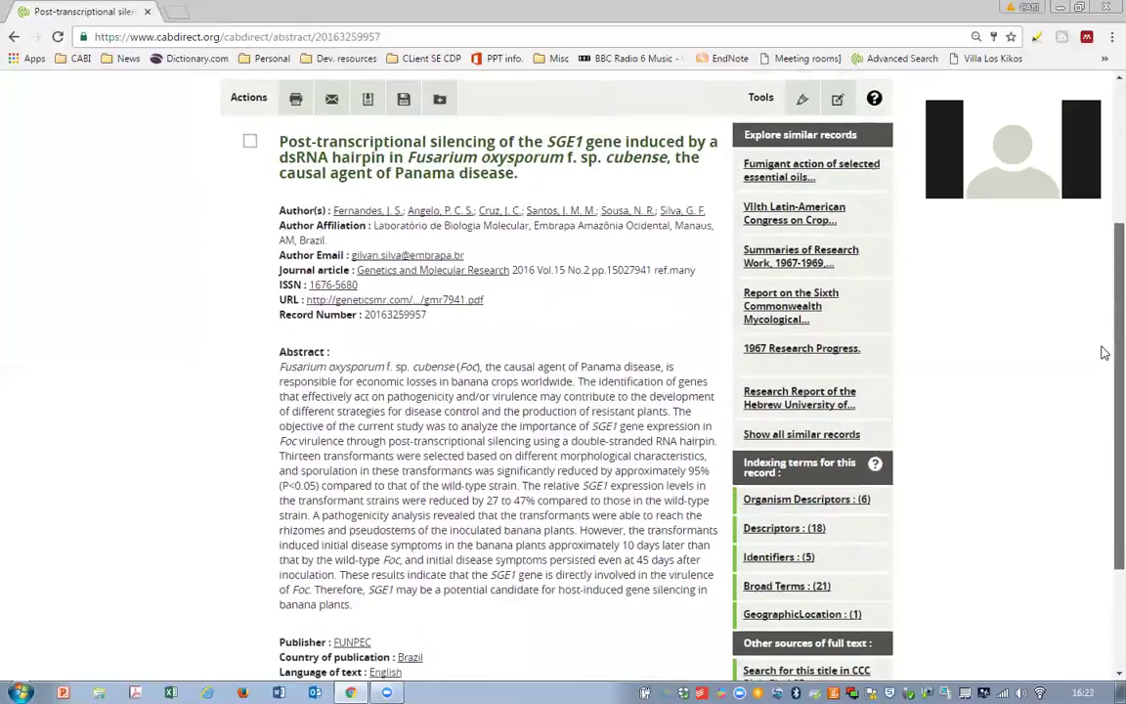
{"action": "left_click", "coordinate": [821, 501]}
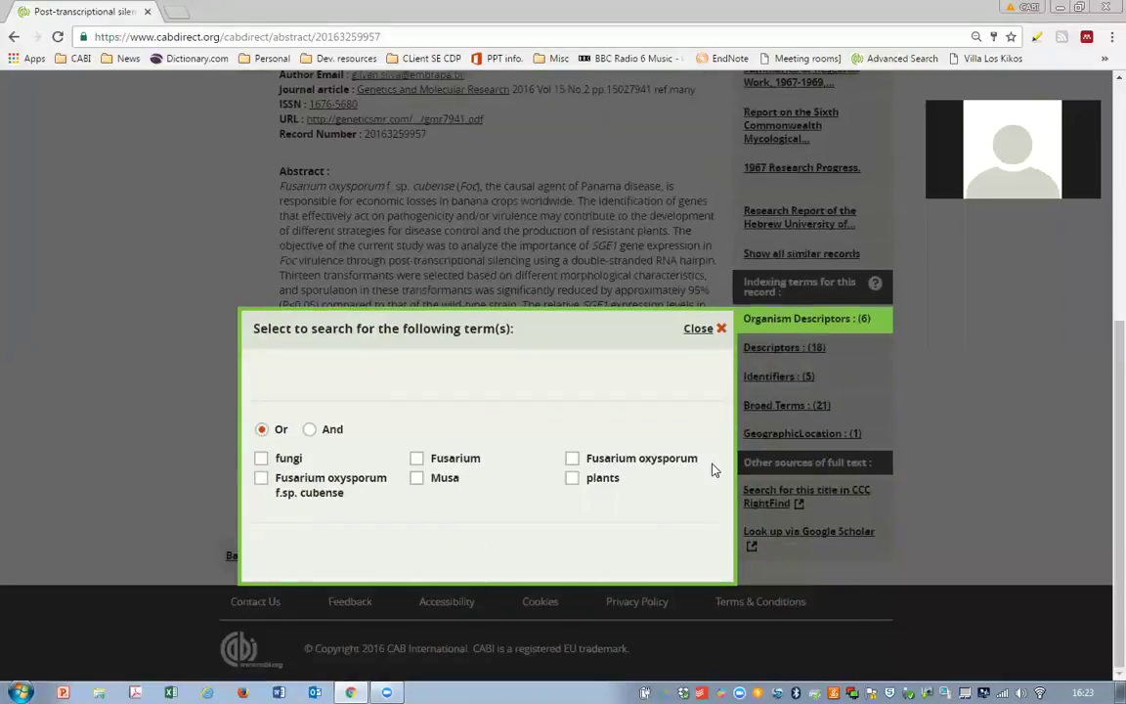
{"action": "left_click", "coordinate": [418, 459]}
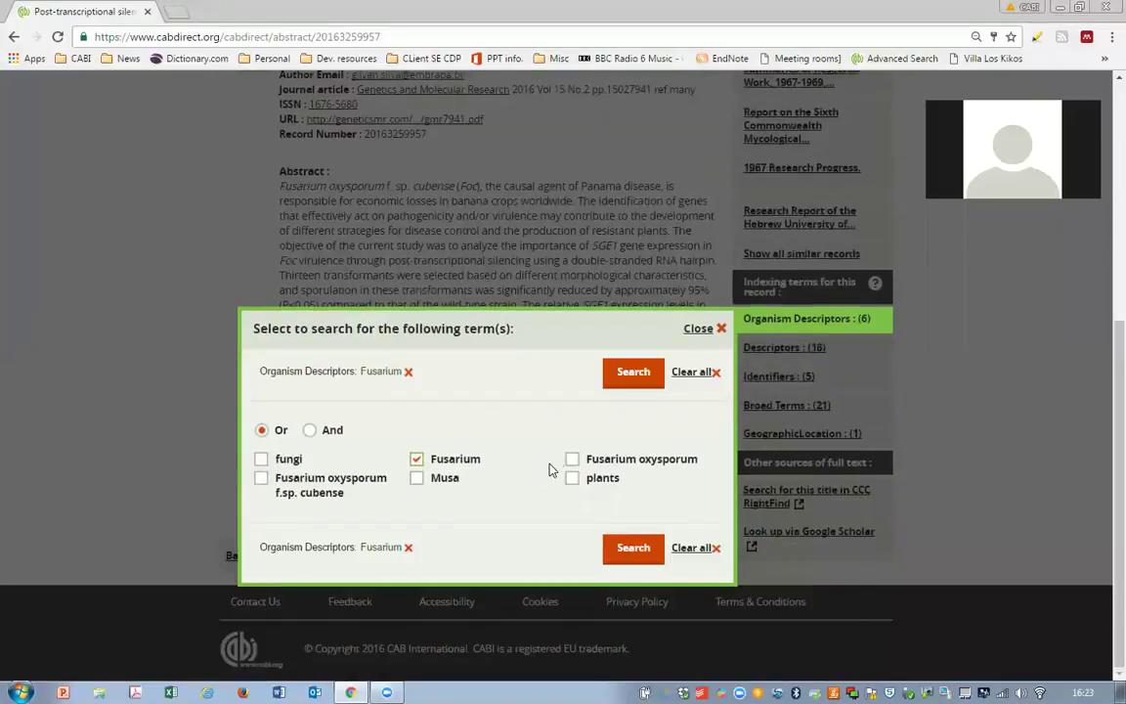
{"action": "left_click", "coordinate": [572, 459]}
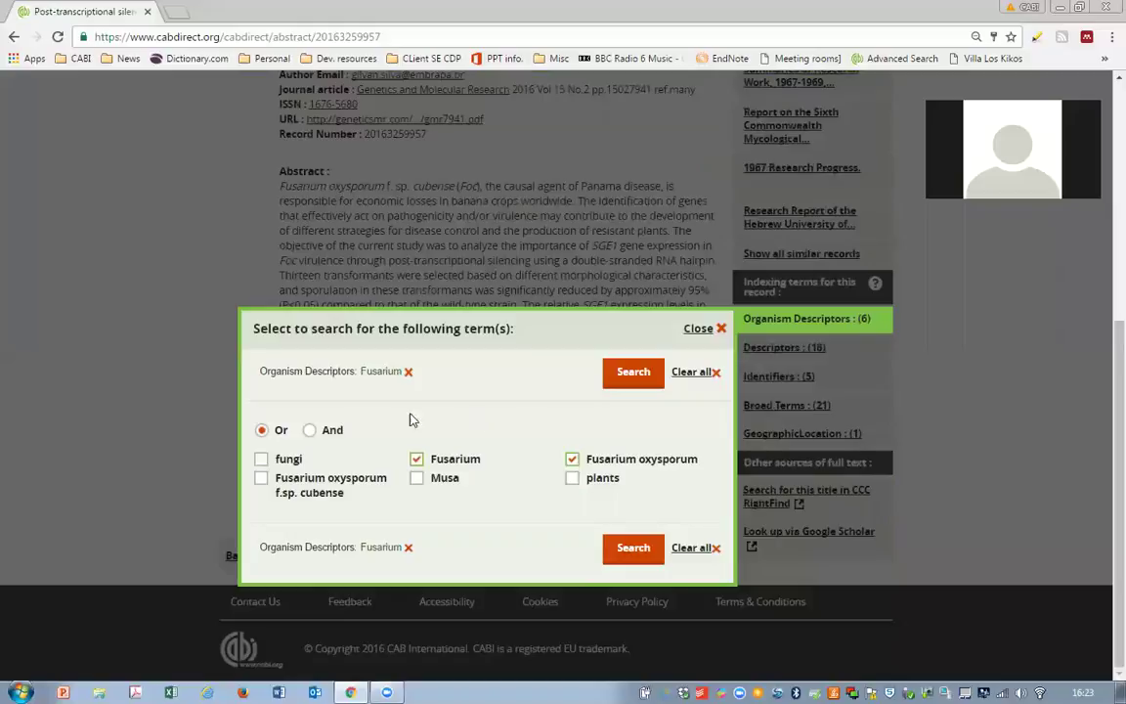
{"action": "left_click", "coordinate": [711, 330]}
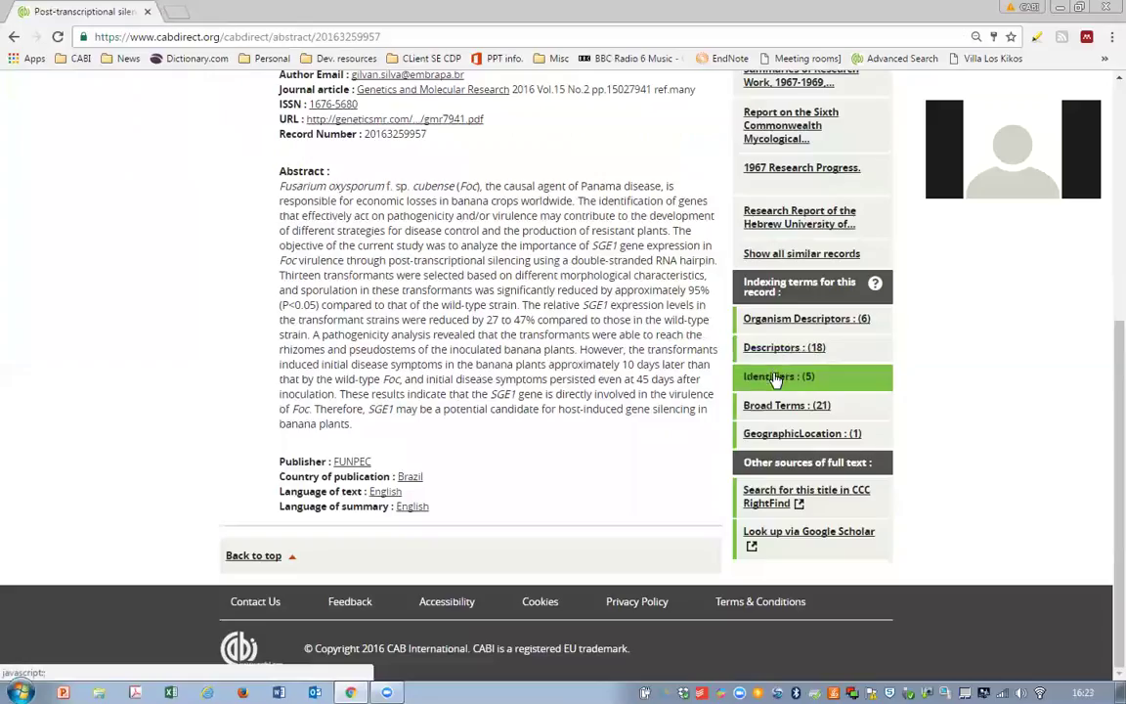
- Add the descriptors bananas, plant pathogenic fungi and disease control combined with OR, and close the term list without searching
{"action": "left_click", "coordinate": [775, 350]}
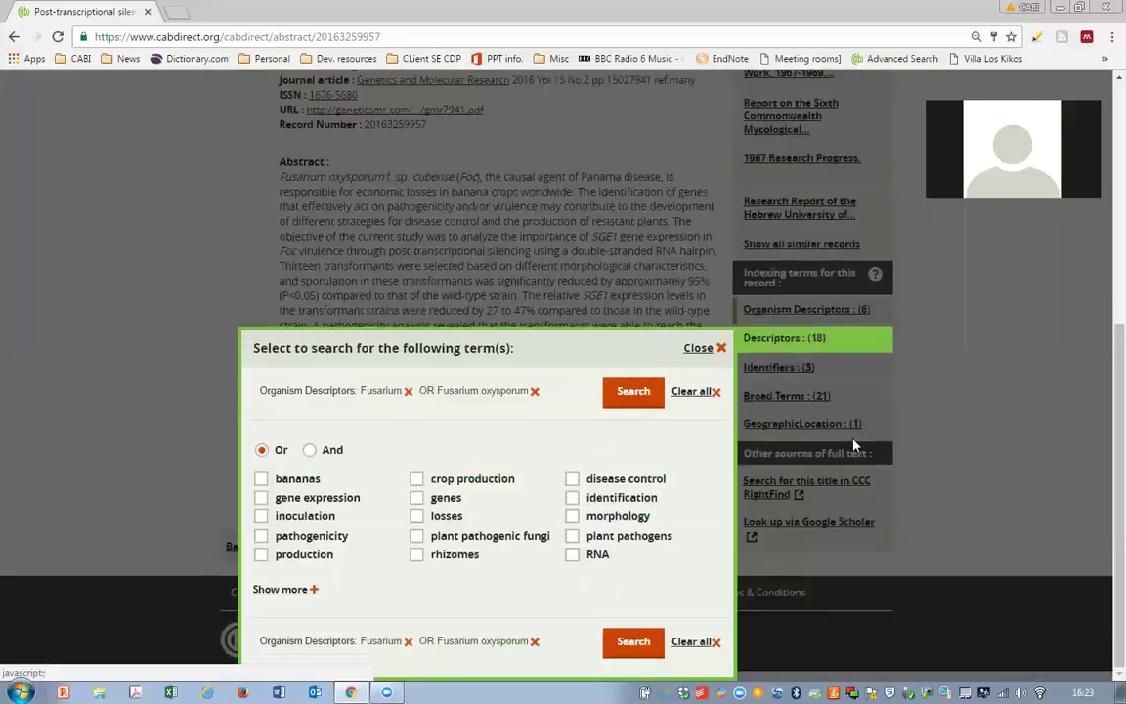
{"action": "left_click", "coordinate": [262, 480]}
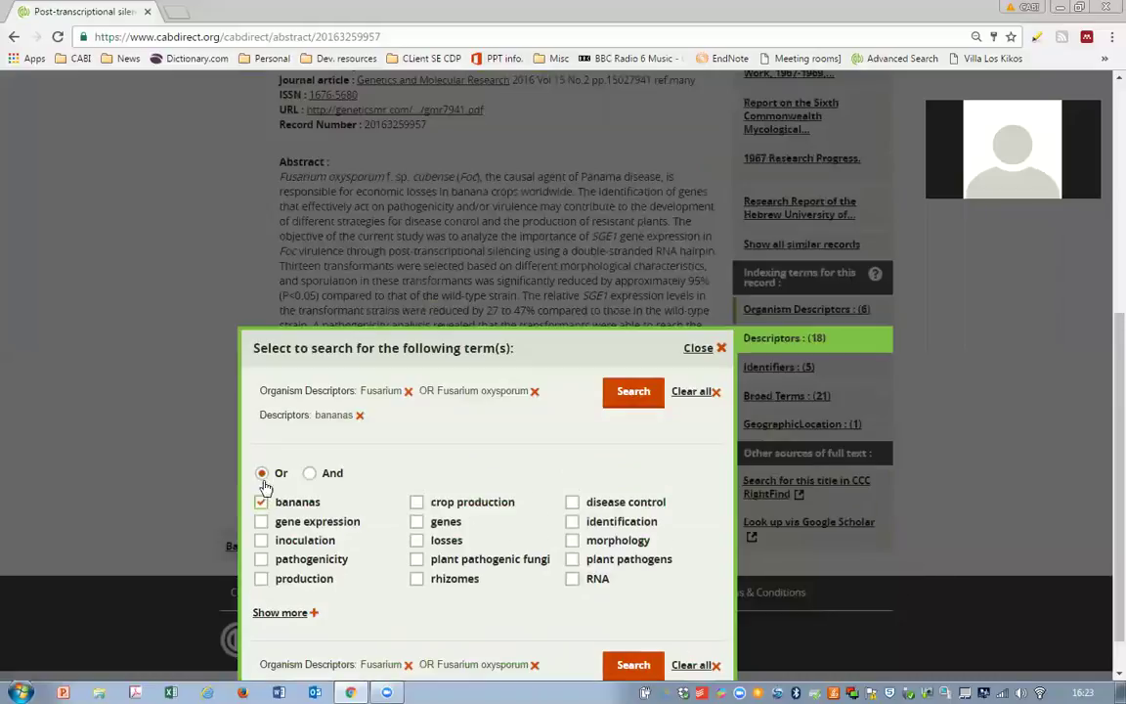
{"action": "left_click", "coordinate": [417, 561]}
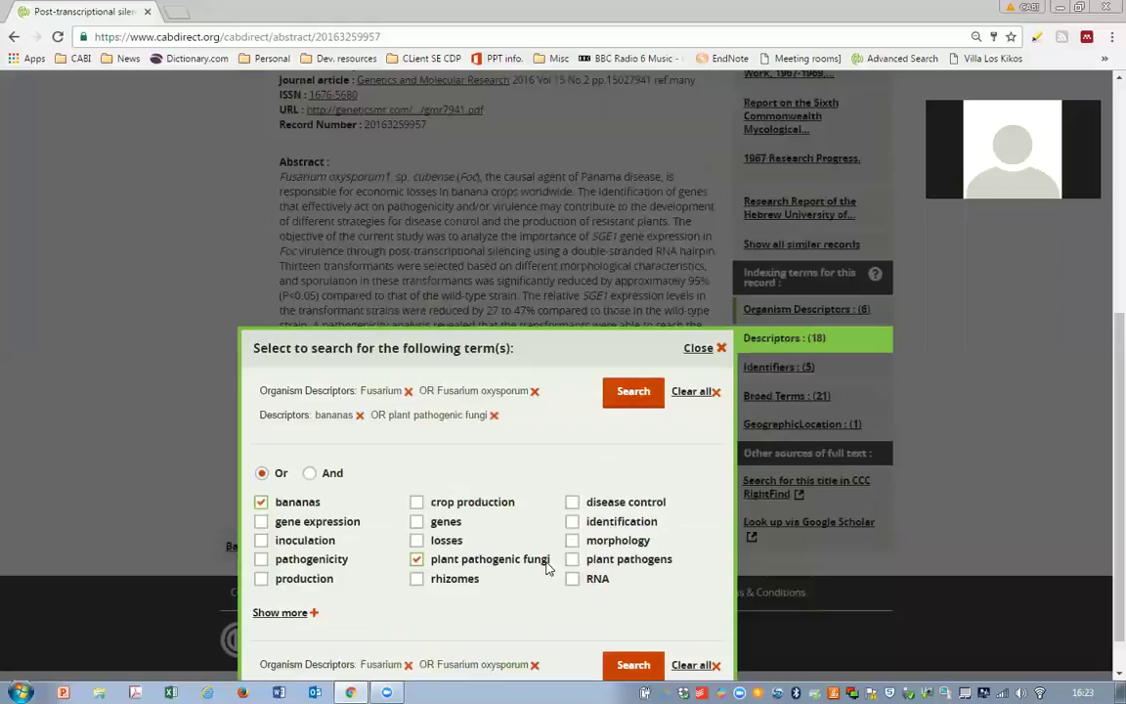
{"action": "left_click", "coordinate": [572, 501]}
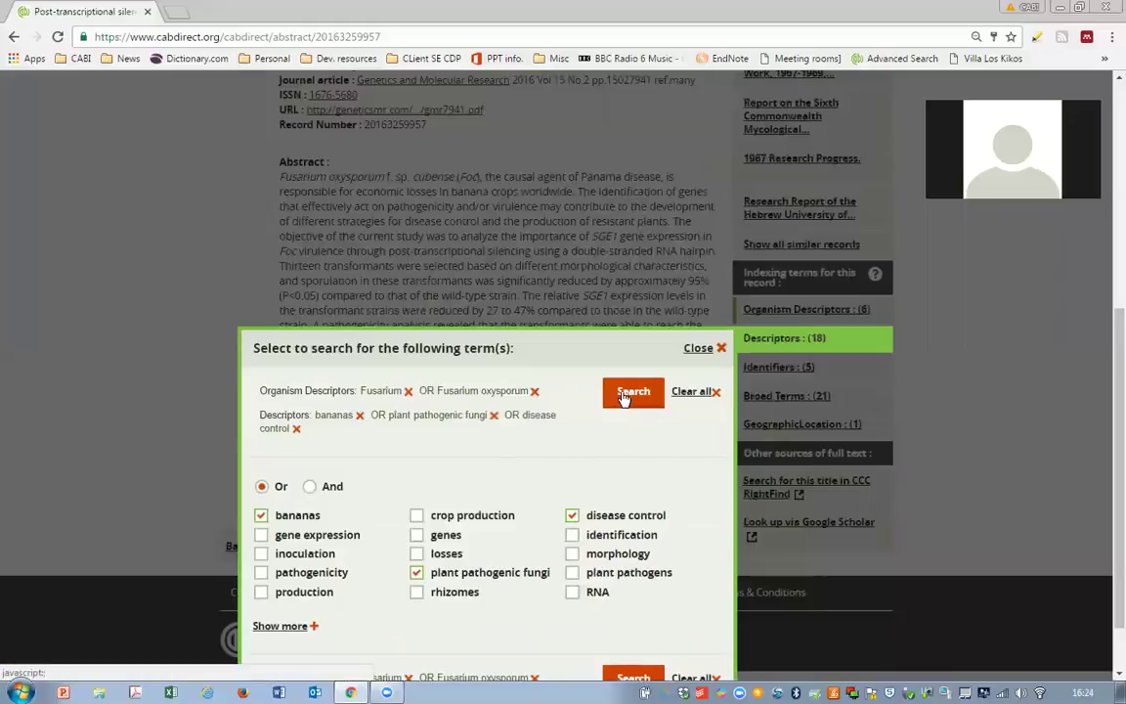
{"action": "scroll", "coordinate": [714, 386], "scroll_direction": "down", "scroll_amount": 1}
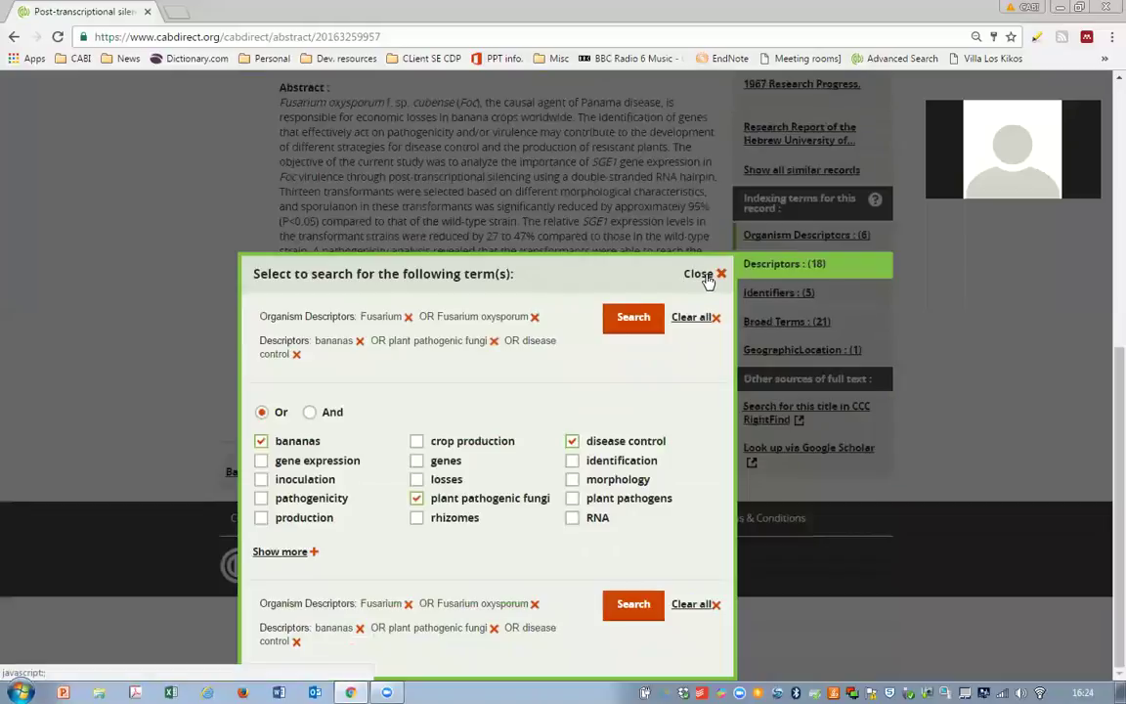
{"action": "left_click", "coordinate": [706, 274]}
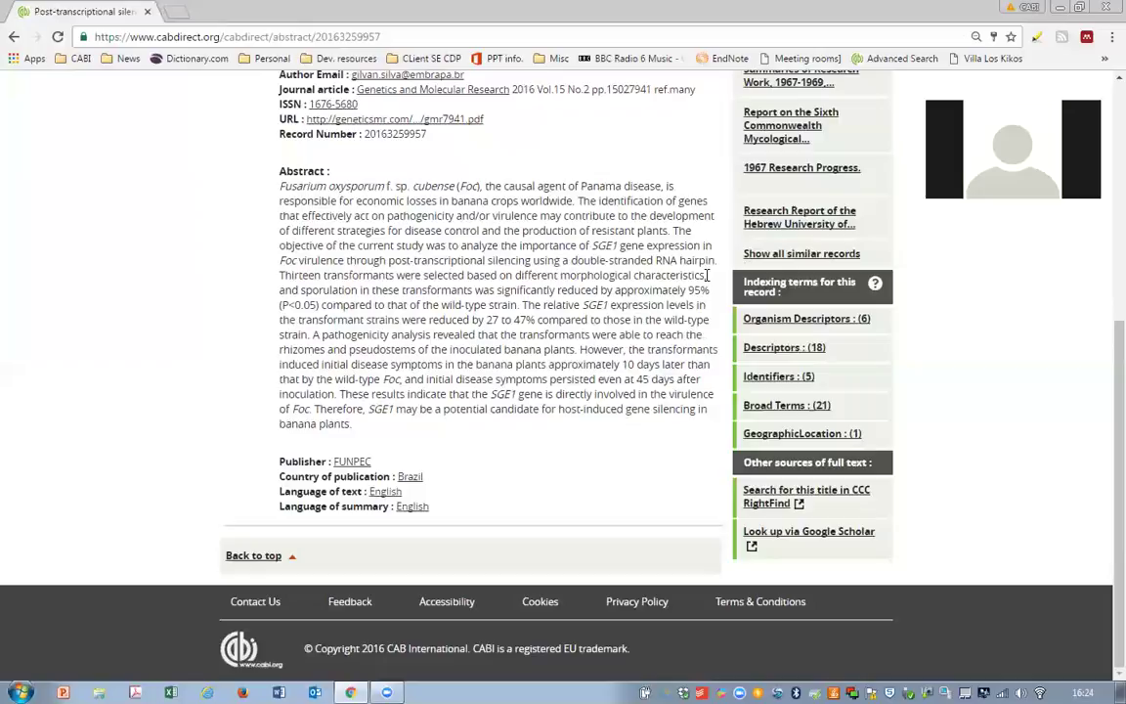
- Highlight the abstract's opening passage in blue, up to "virulence through post-transcriptional", and save the highlight
{"action": "scroll", "coordinate": [402, 277], "scroll_direction": "up", "scroll_amount": 3}
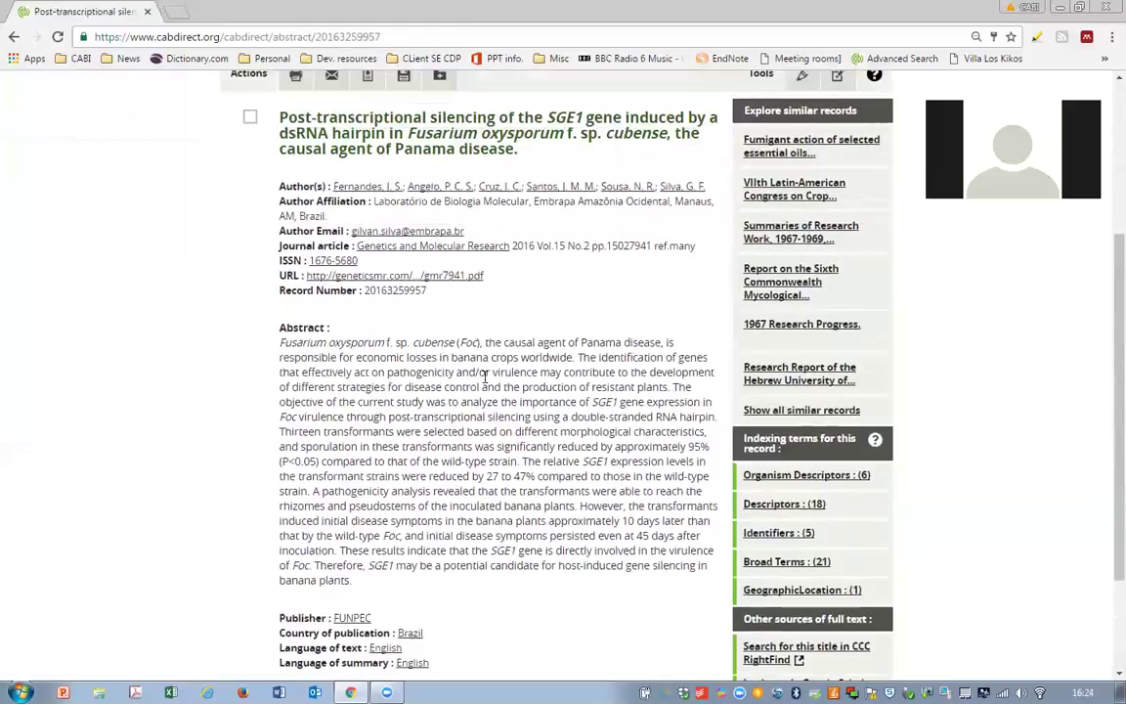
{"action": "scroll", "coordinate": [621, 507], "scroll_direction": "up", "scroll_amount": 1}
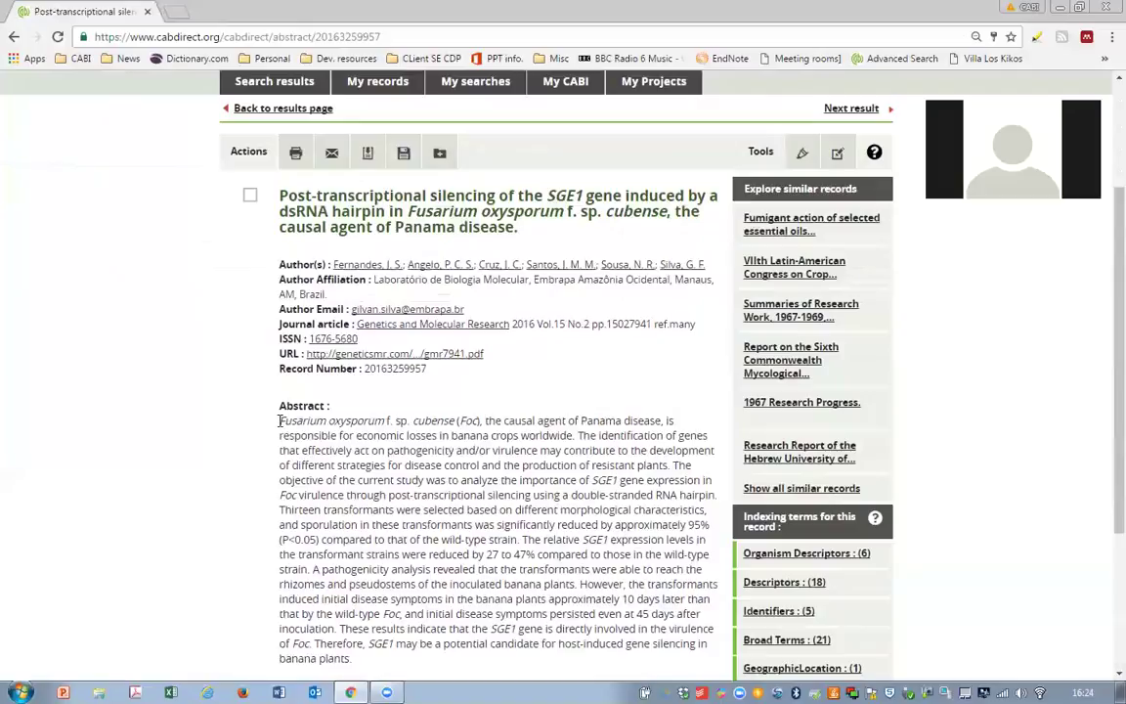
{"action": "left_click", "coordinate": [801, 153]}
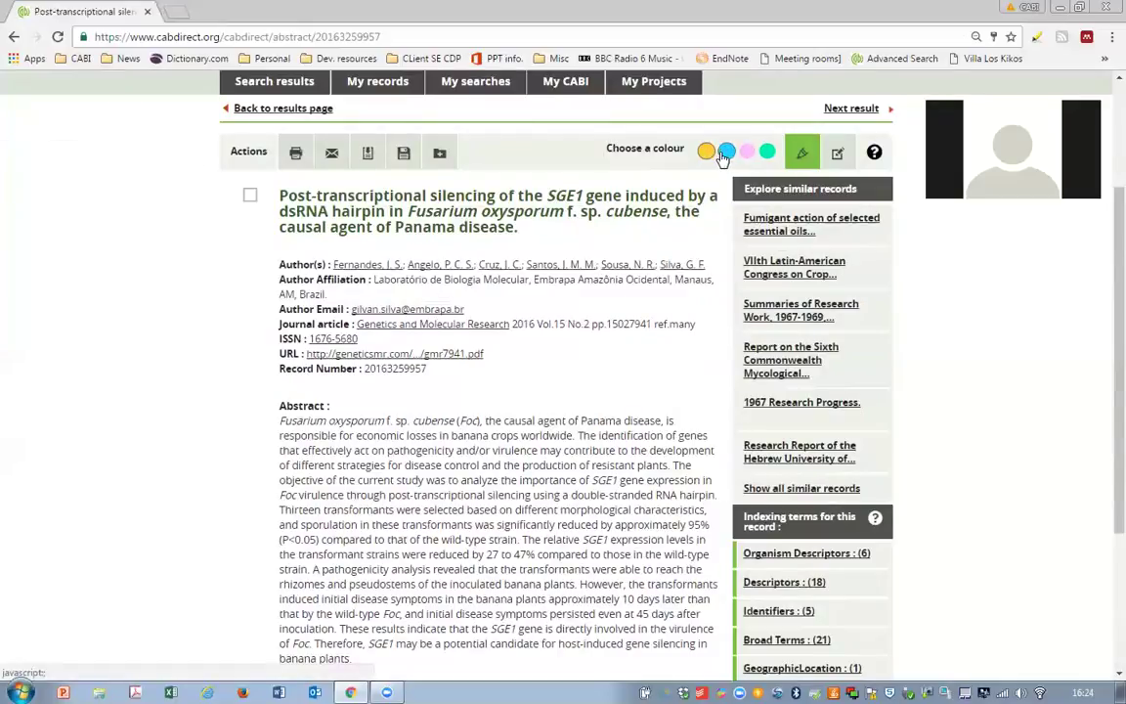
{"action": "left_click", "coordinate": [802, 156]}
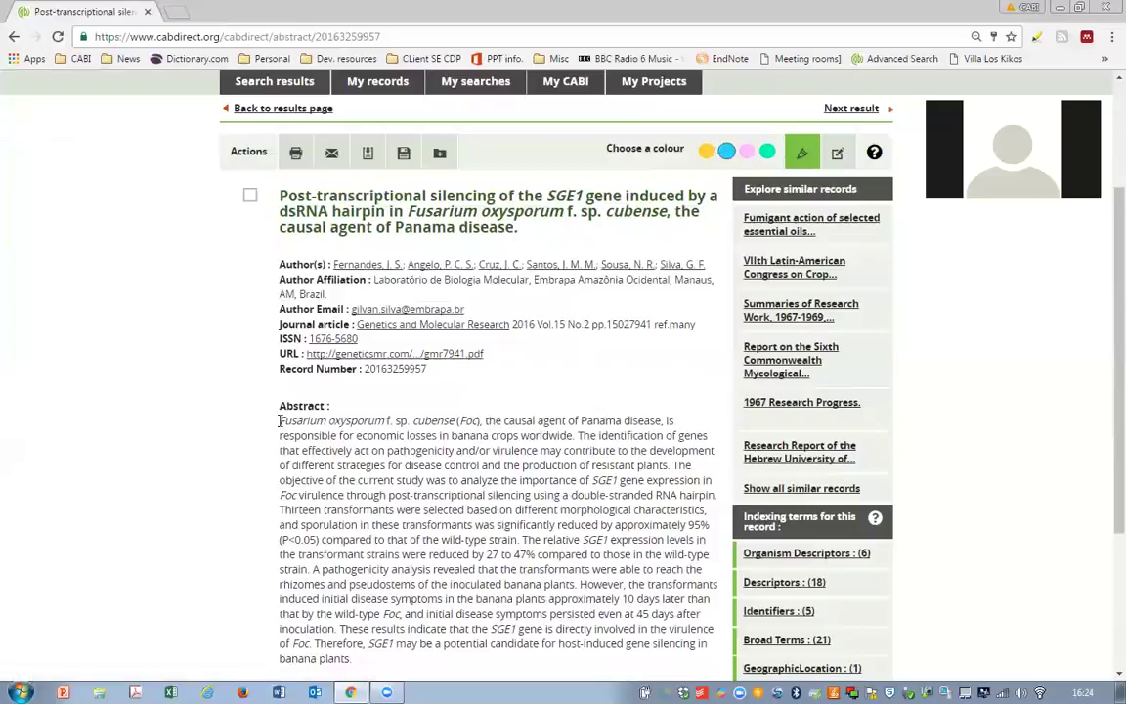
{"action": "left_click_drag", "start_coordinate": [298, 429], "coordinate": [495, 511]}
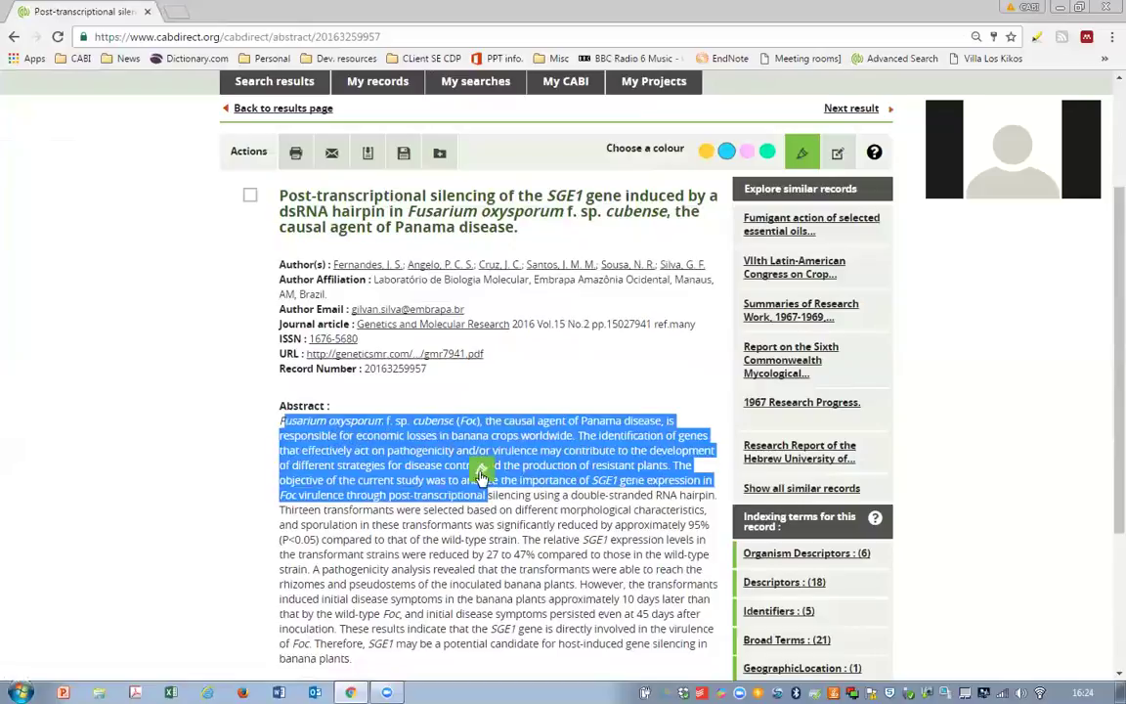
{"action": "left_click", "coordinate": [481, 475]}
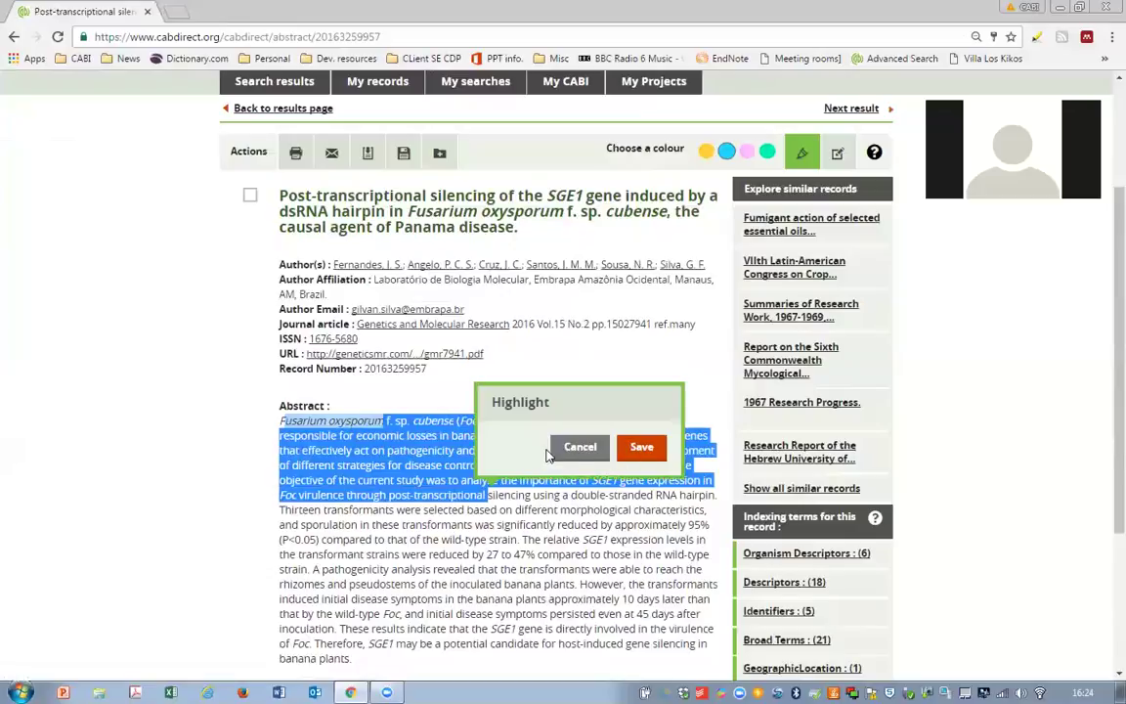
{"action": "left_click", "coordinate": [642, 447]}
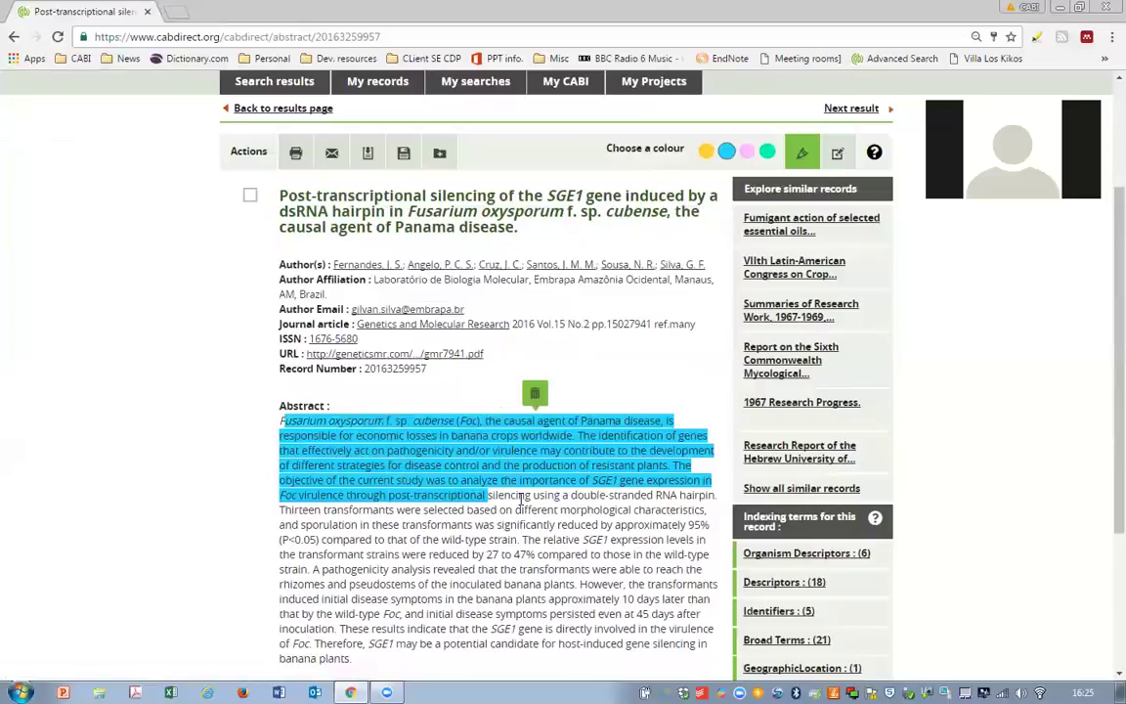
- Annotate the abstract passage from "The relative SGE1 expression levels" to "inoculated banana plants" with the title "Interesting research outcome" and save it
{"action": "left_click", "coordinate": [837, 154]}
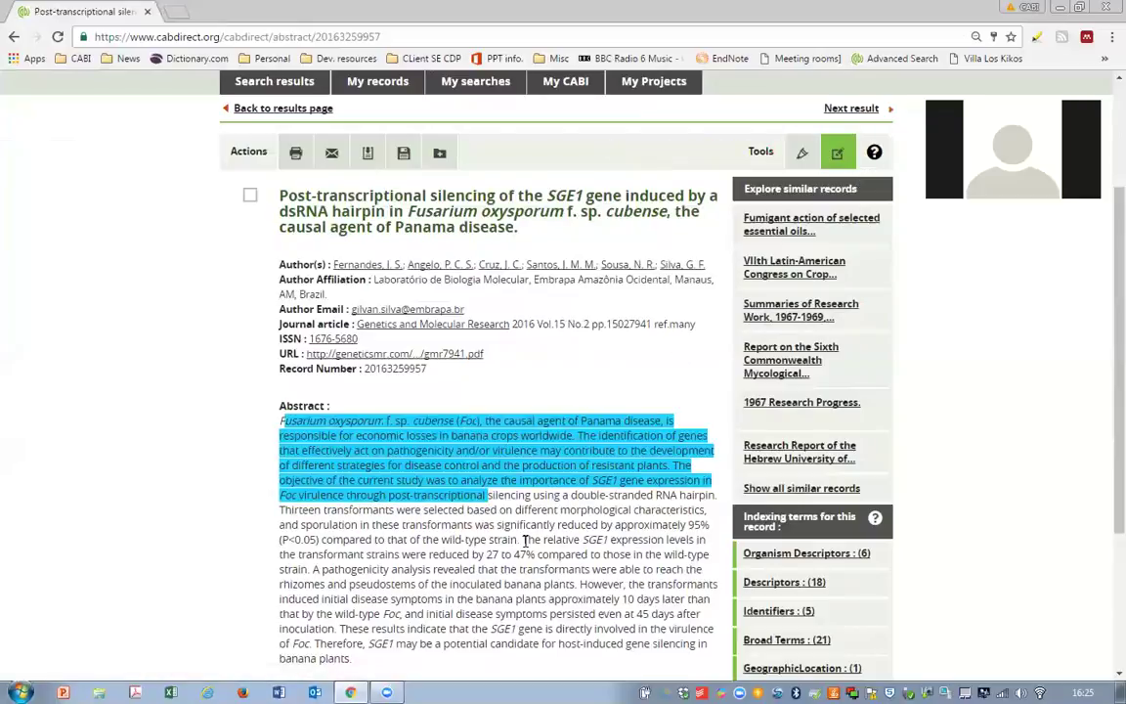
{"action": "left_click_drag", "start_coordinate": [524, 540], "coordinate": [574, 585]}
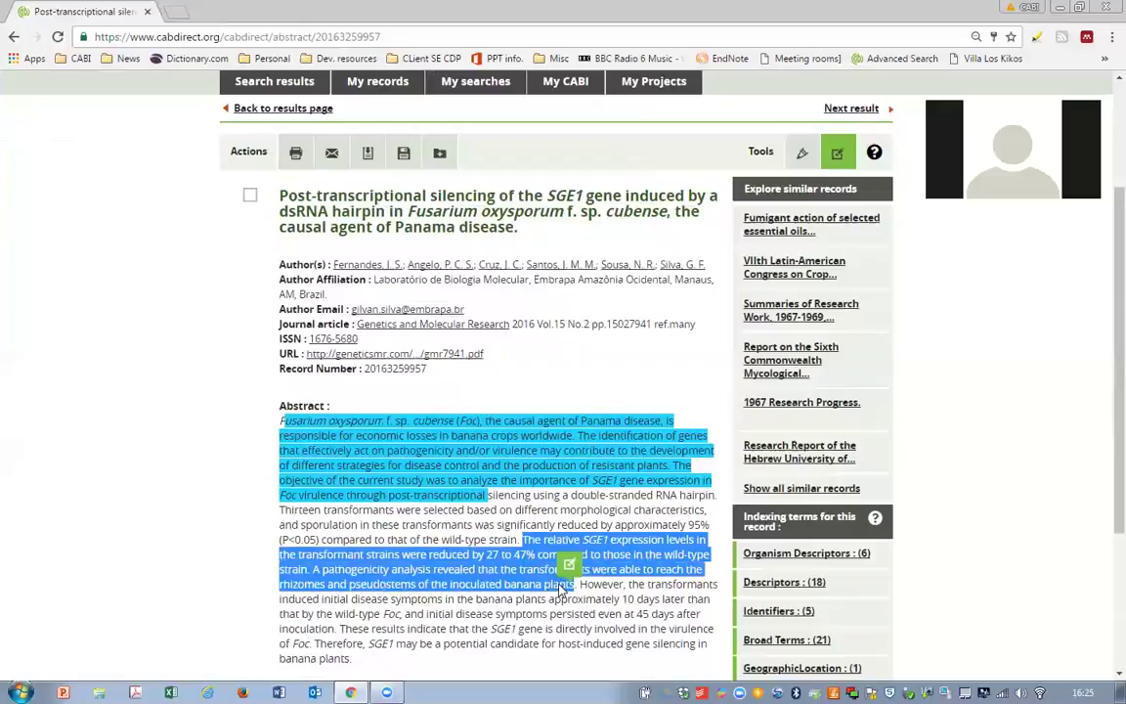
{"action": "left_click", "coordinate": [567, 566]}
{"action": "type", "text": "Interest"}
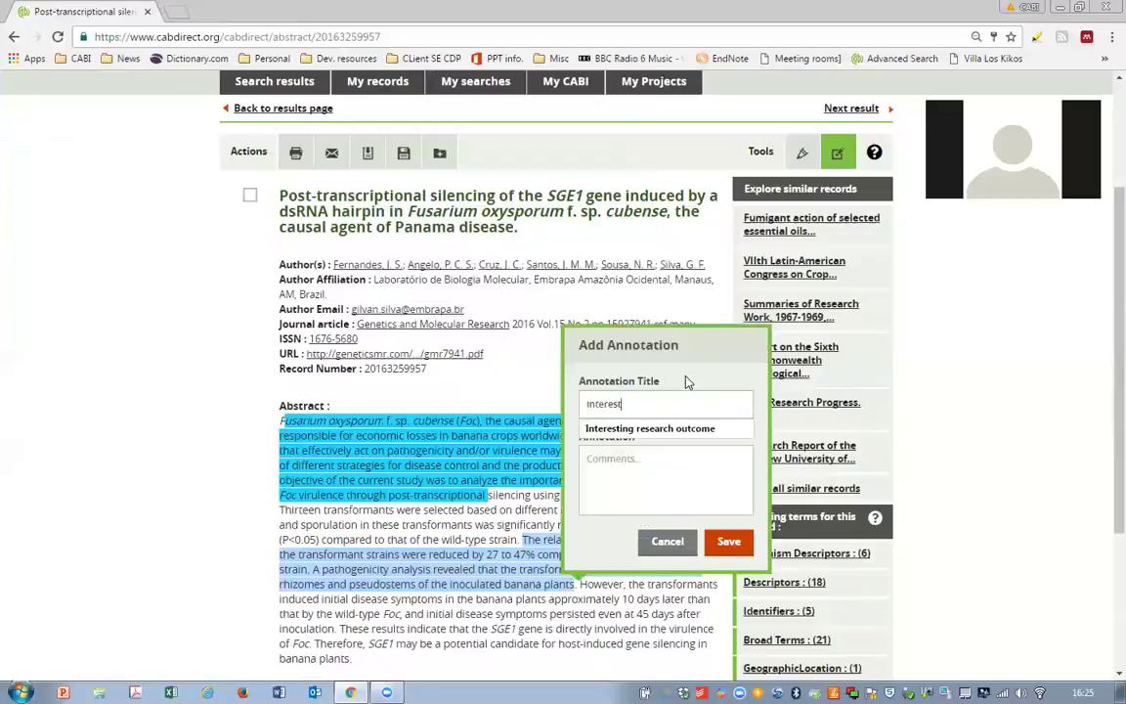
{"action": "left_click", "coordinate": [696, 427]}
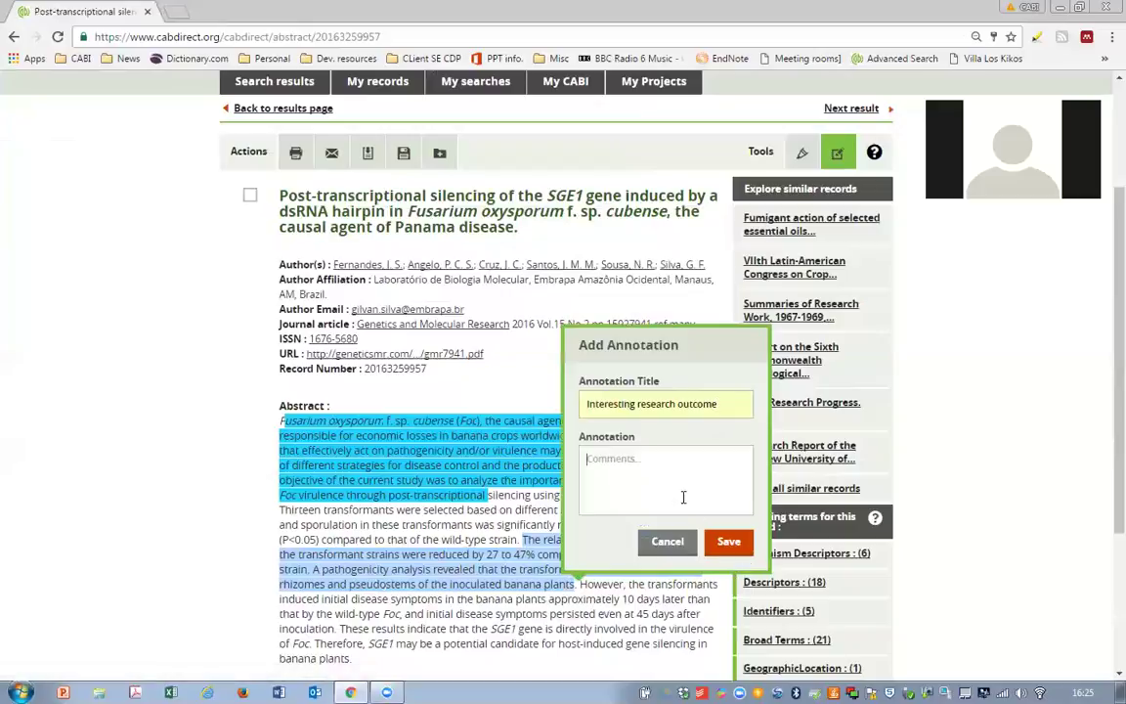
{"action": "left_click", "coordinate": [728, 543]}
{"action": "mouse_move", "coordinate": [680, 558]}
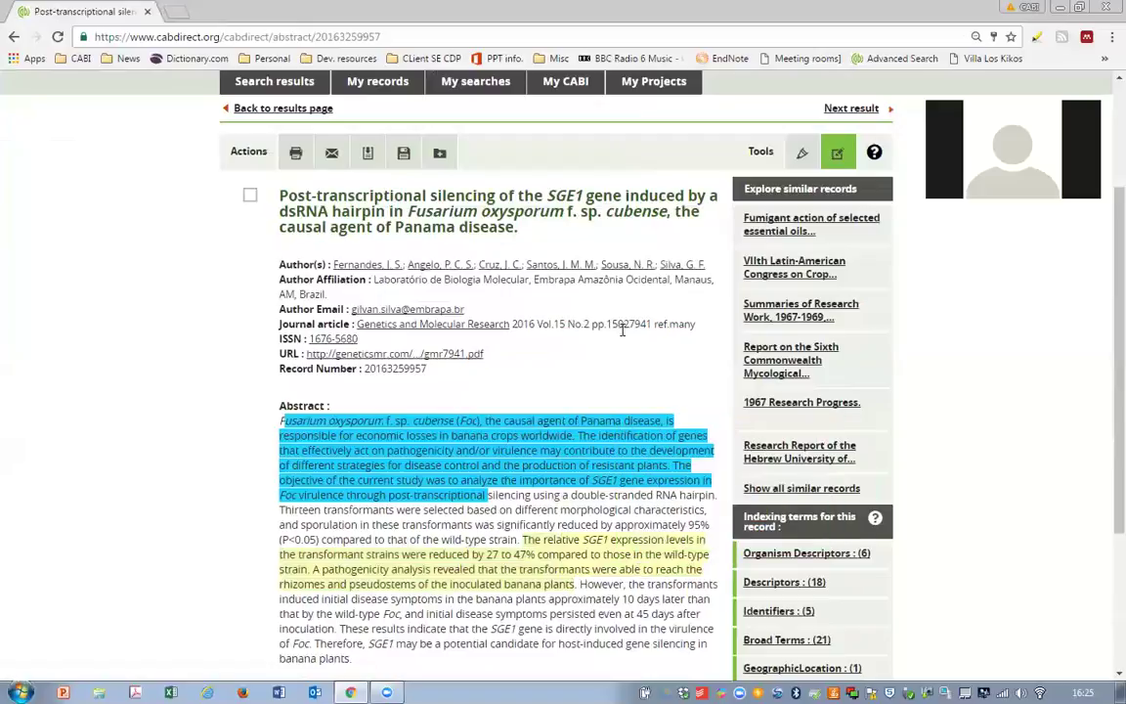
{"action": "mouse_move", "coordinate": [512, 510]}
- Create a new project named "Panama disease within Central America" in My Projects, leaving its description empty
{"action": "scroll", "coordinate": [648, 415], "scroll_direction": "up", "scroll_amount": 3}
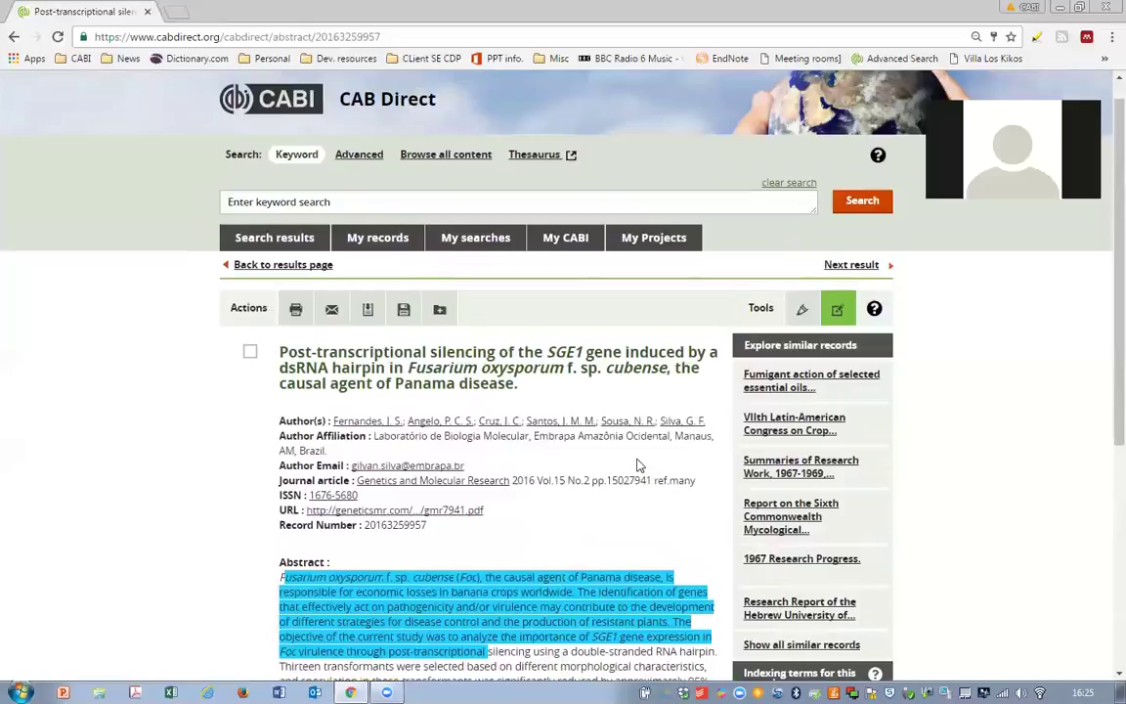
{"action": "scroll", "coordinate": [635, 488], "scroll_direction": "down", "scroll_amount": 1}
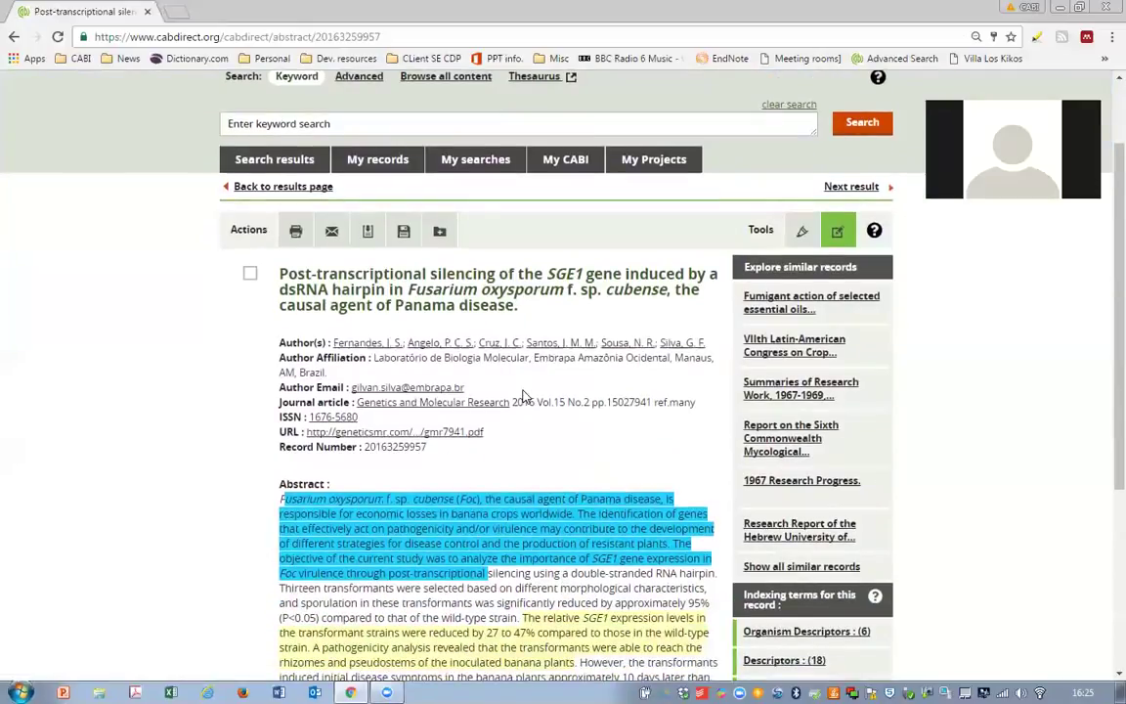
{"action": "left_click", "coordinate": [654, 167]}
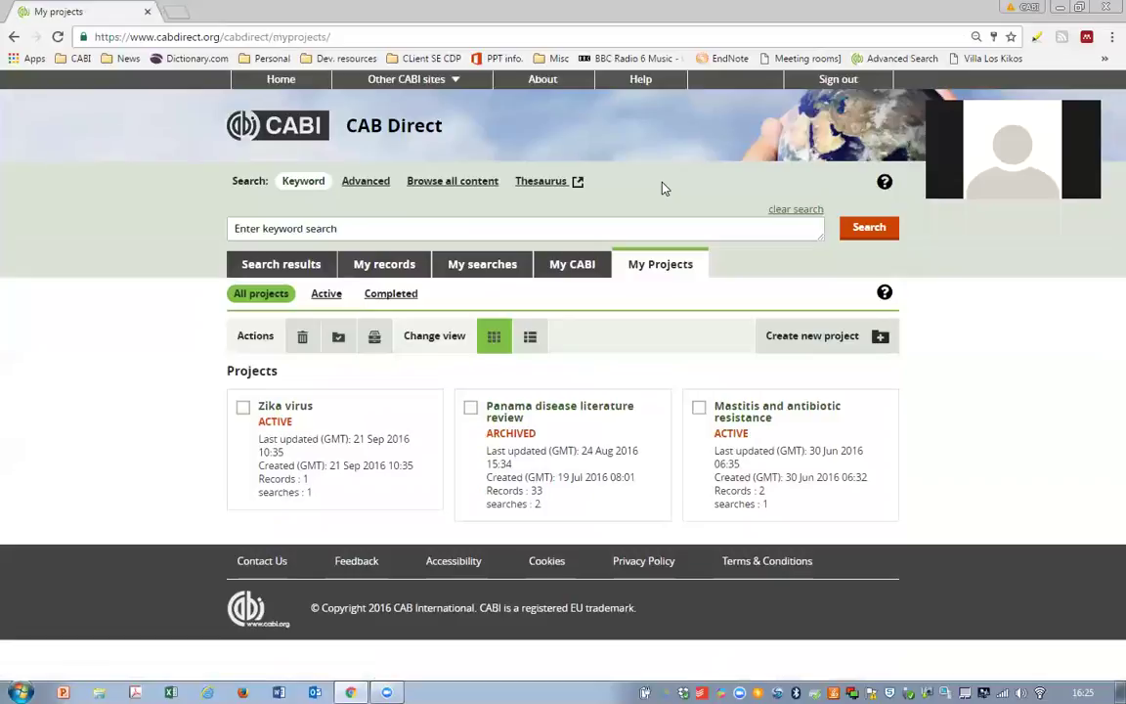
{"action": "left_click", "coordinate": [809, 337]}
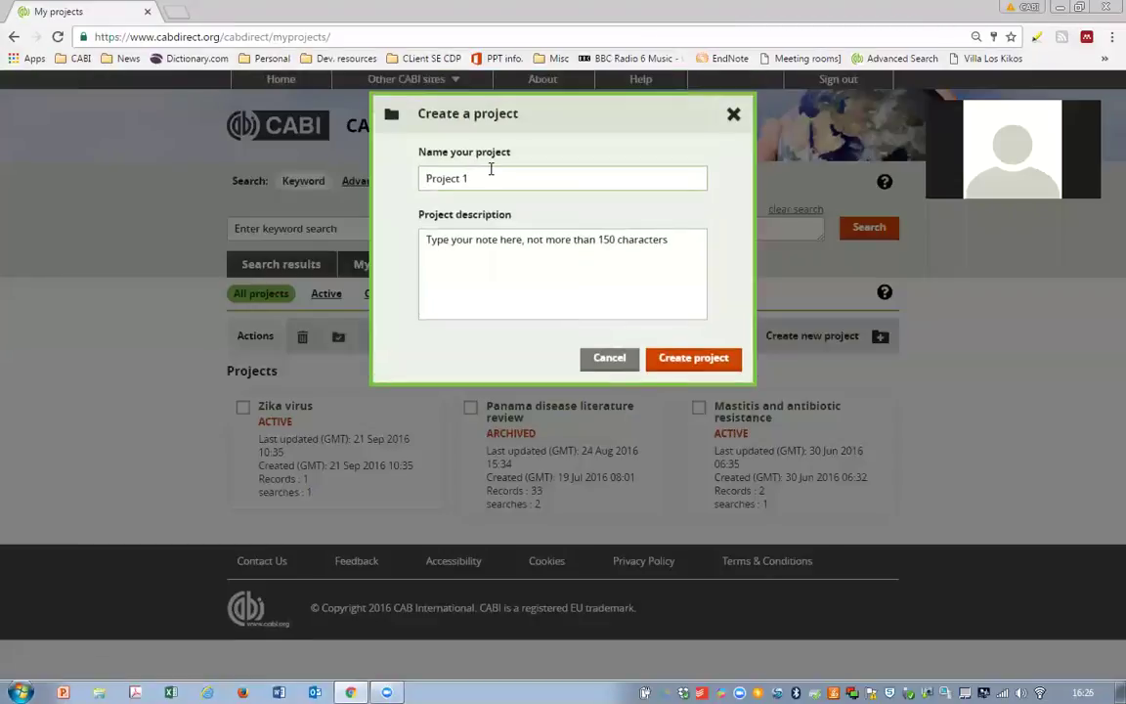
{"action": "key", "text": "BackSpace"}
{"action": "key", "text": "BackSpace"}
{"action": "key", "text": "BackSpace"}
{"action": "key", "text": "BackSpace"}
{"action": "key", "text": "BackSpace"}
{"action": "key", "text": "BackSpace"}
{"action": "key", "text": "BackSpace"}
{"action": "key", "text": "BackSpace"}
{"action": "key", "text": "BackSpace"}
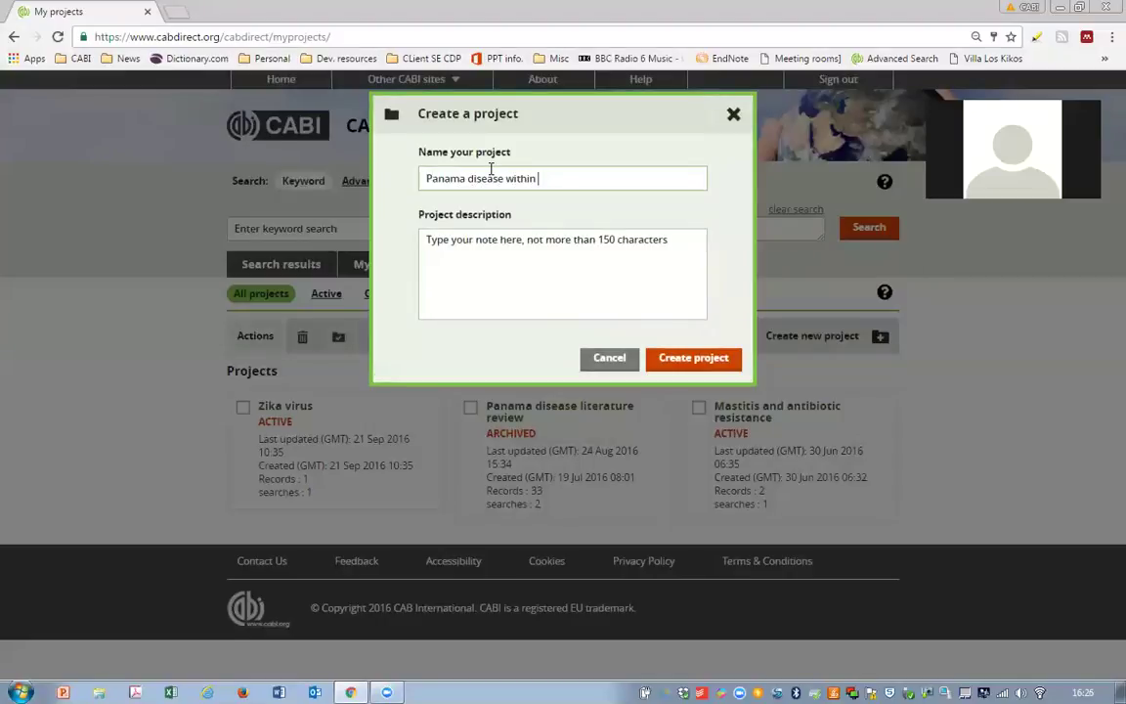
{"action": "type", "text": "se within Central America"}
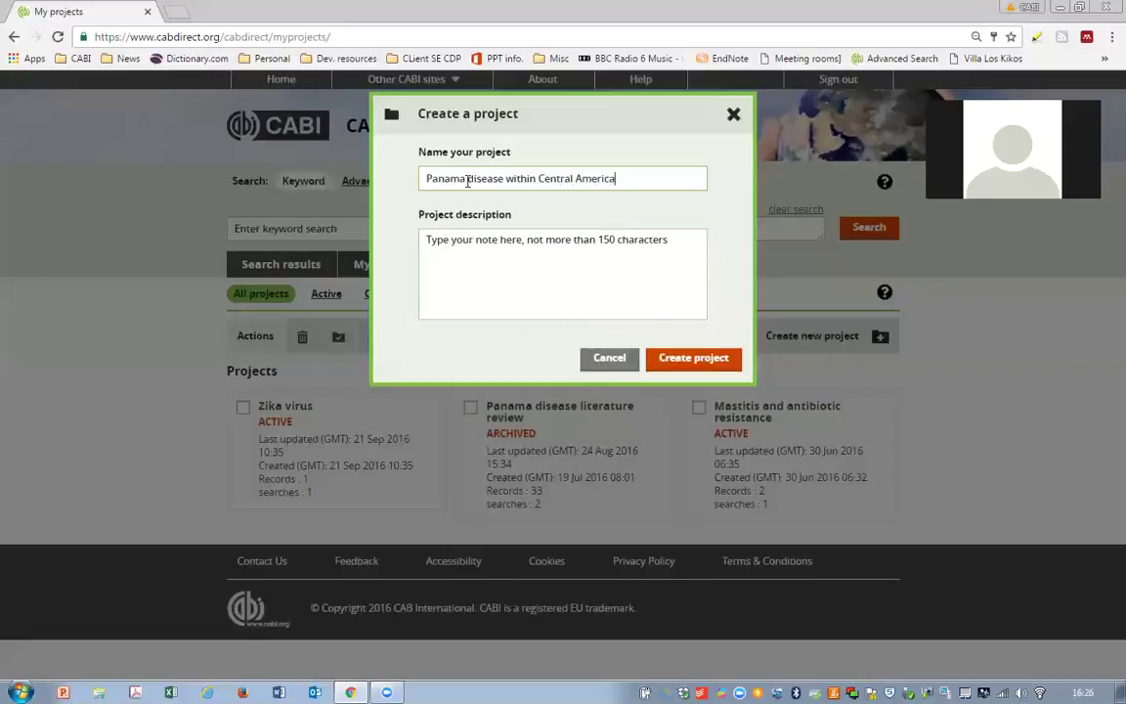
{"action": "left_click", "coordinate": [470, 259]}
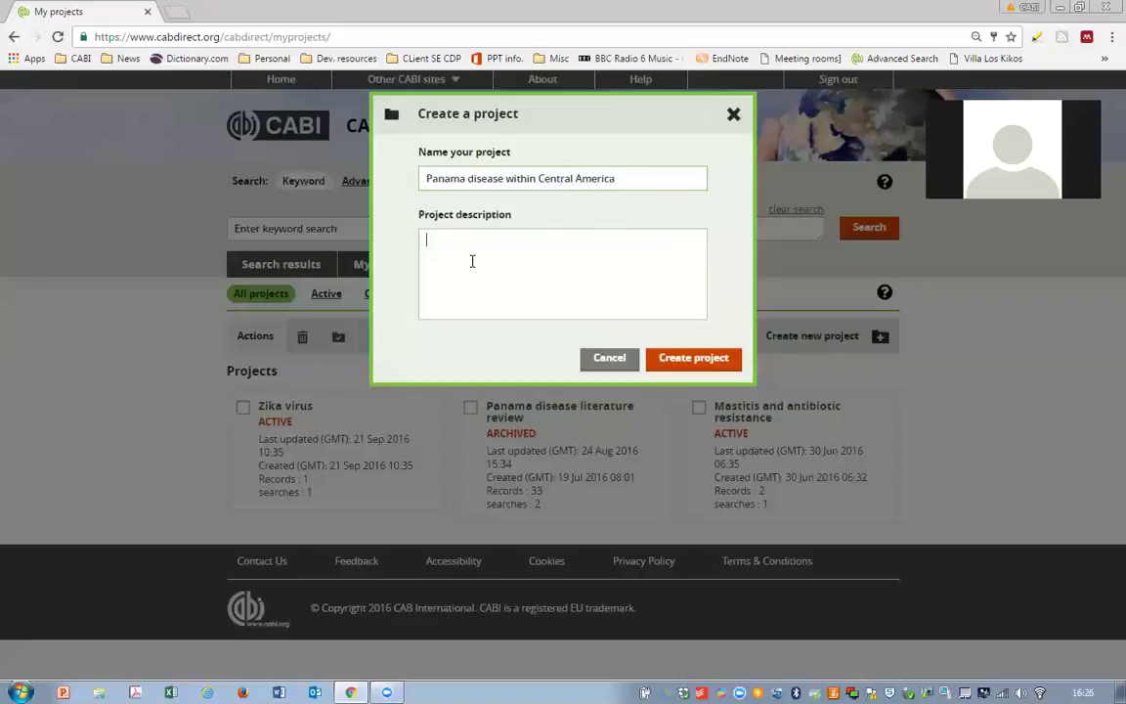
{"action": "left_click", "coordinate": [682, 359]}
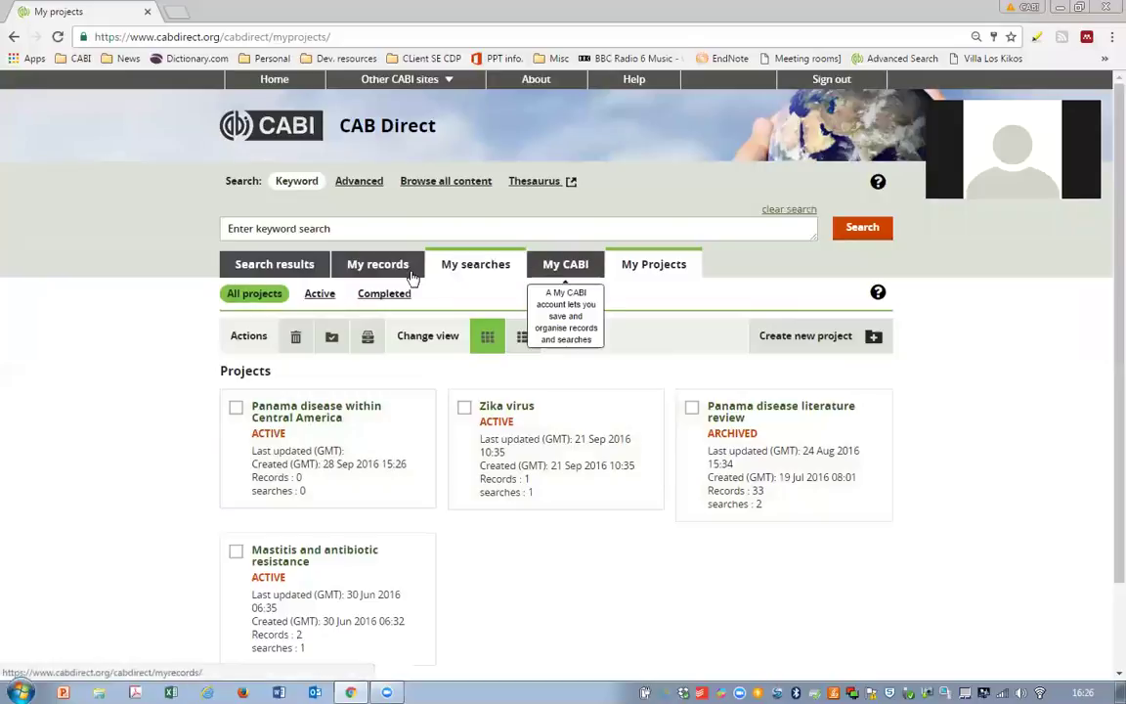
- Save the first three records of the search results to the "Panama disease within Central America" project
{"action": "left_click", "coordinate": [315, 274]}
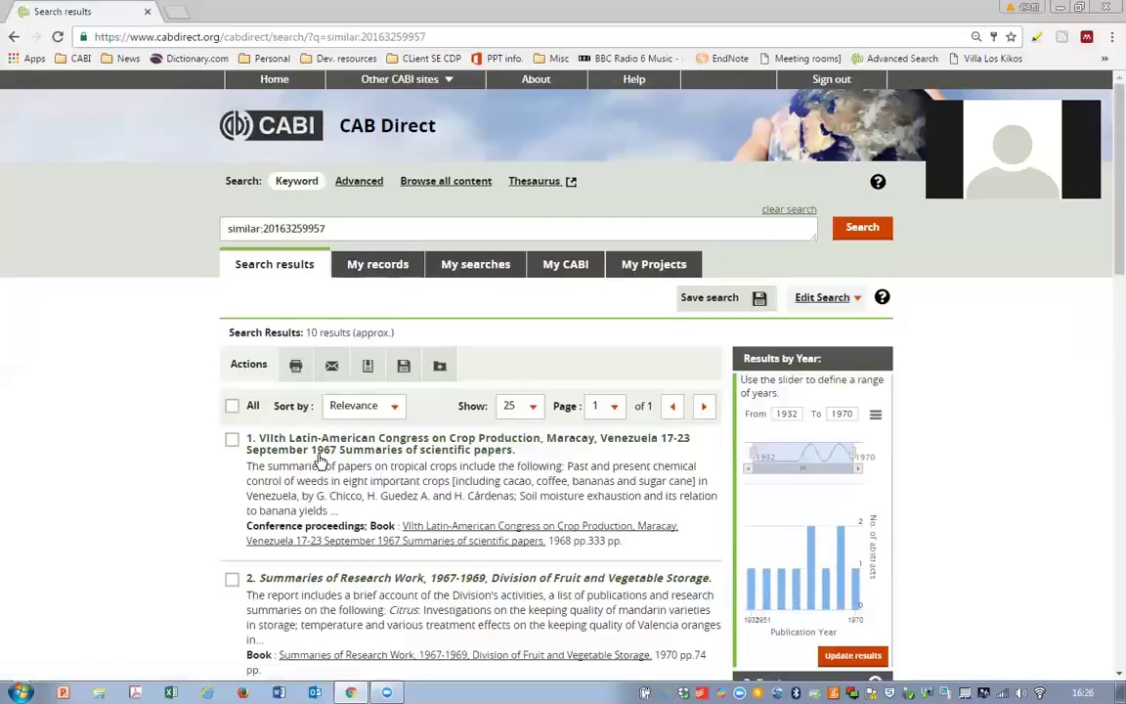
{"action": "scroll", "coordinate": [245, 342], "scroll_direction": "down", "scroll_amount": 3}
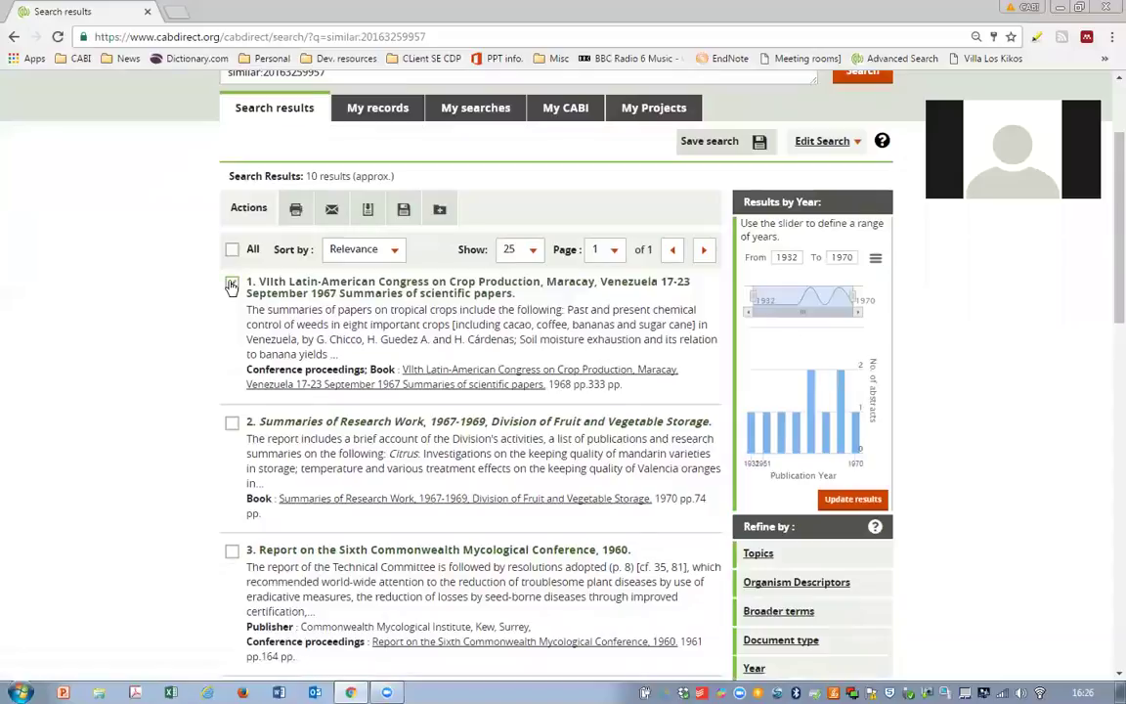
{"action": "left_click", "coordinate": [230, 424]}
{"action": "left_click", "coordinate": [231, 551]}
{"action": "scroll", "coordinate": [489, 342], "scroll_direction": "up", "scroll_amount": 2}
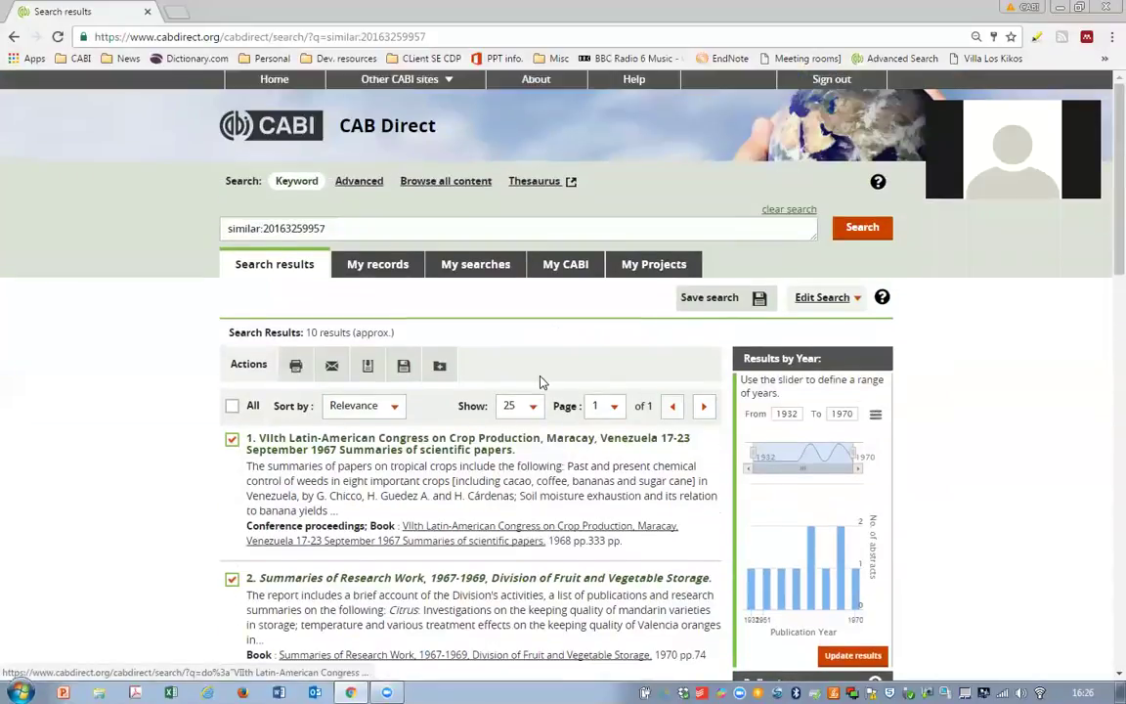
{"action": "left_click", "coordinate": [404, 368]}
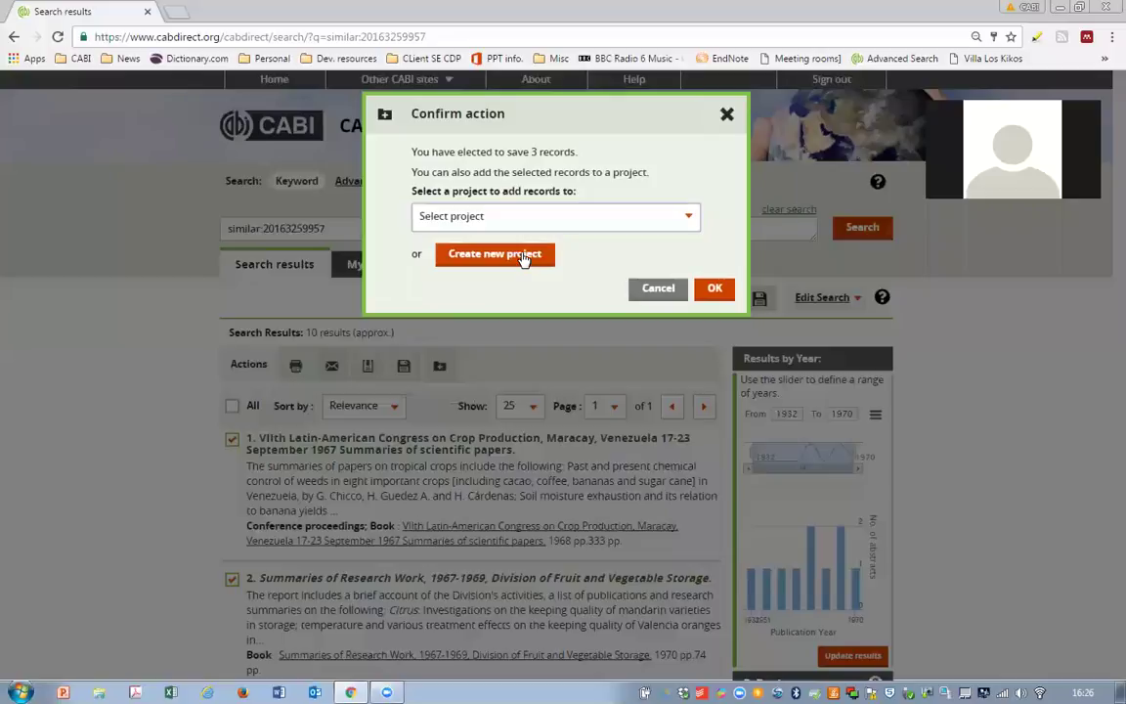
{"action": "left_click", "coordinate": [590, 223]}
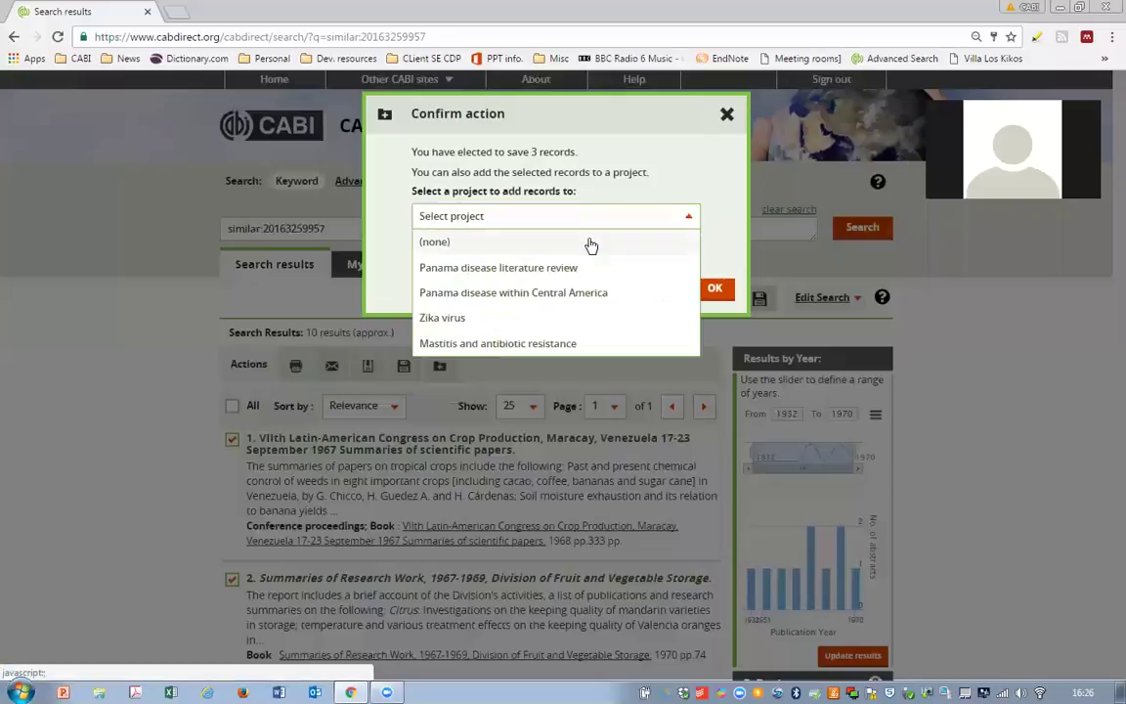
{"action": "left_click", "coordinate": [505, 295]}
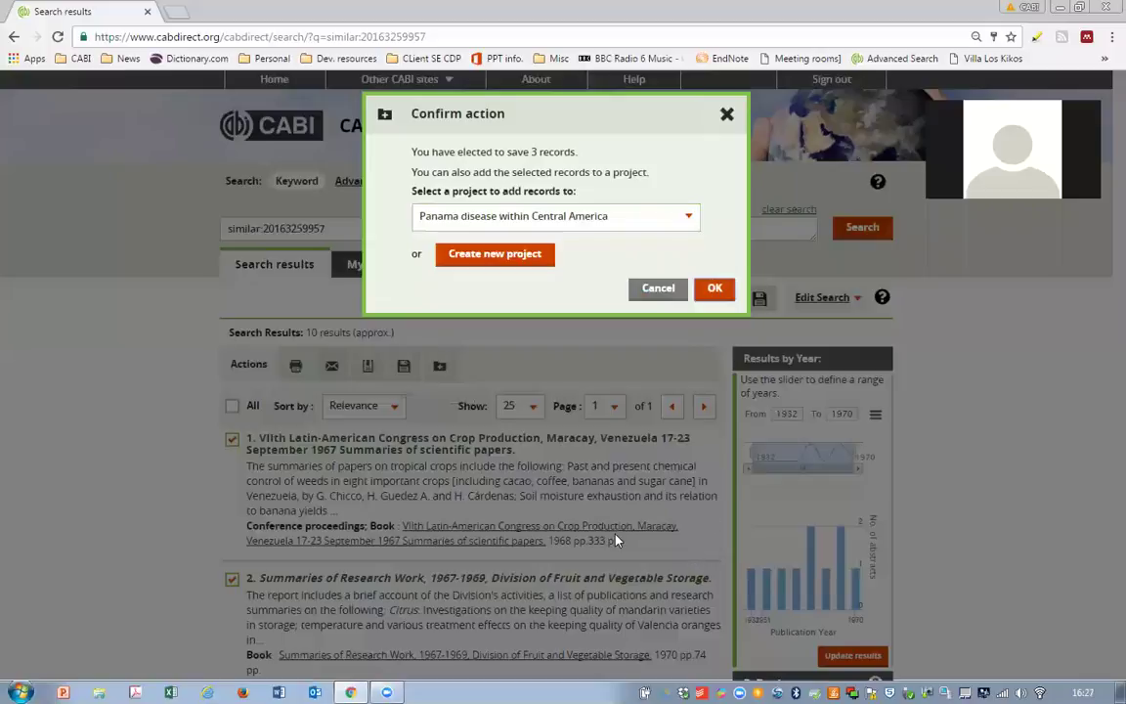
{"action": "key", "text": "Return"}
- Save the current similar-records search to the "Panama disease within Central America" project
{"action": "scroll", "coordinate": [209, 447], "scroll_direction": "down", "scroll_amount": 1}
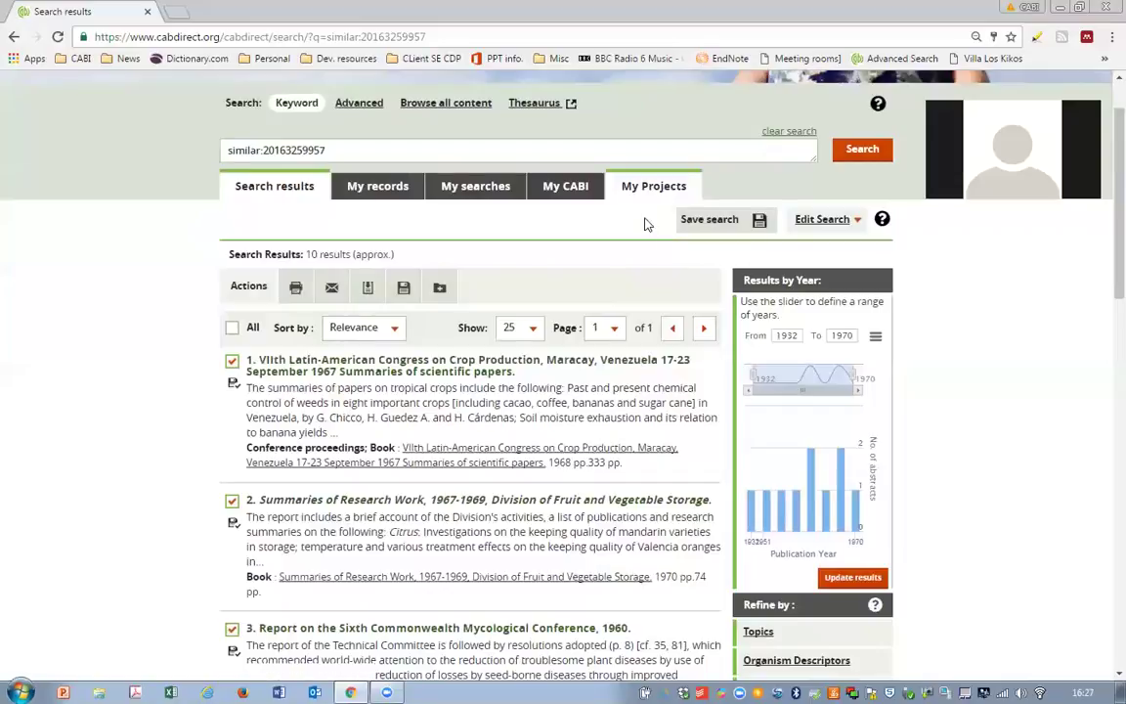
{"action": "left_click", "coordinate": [743, 225]}
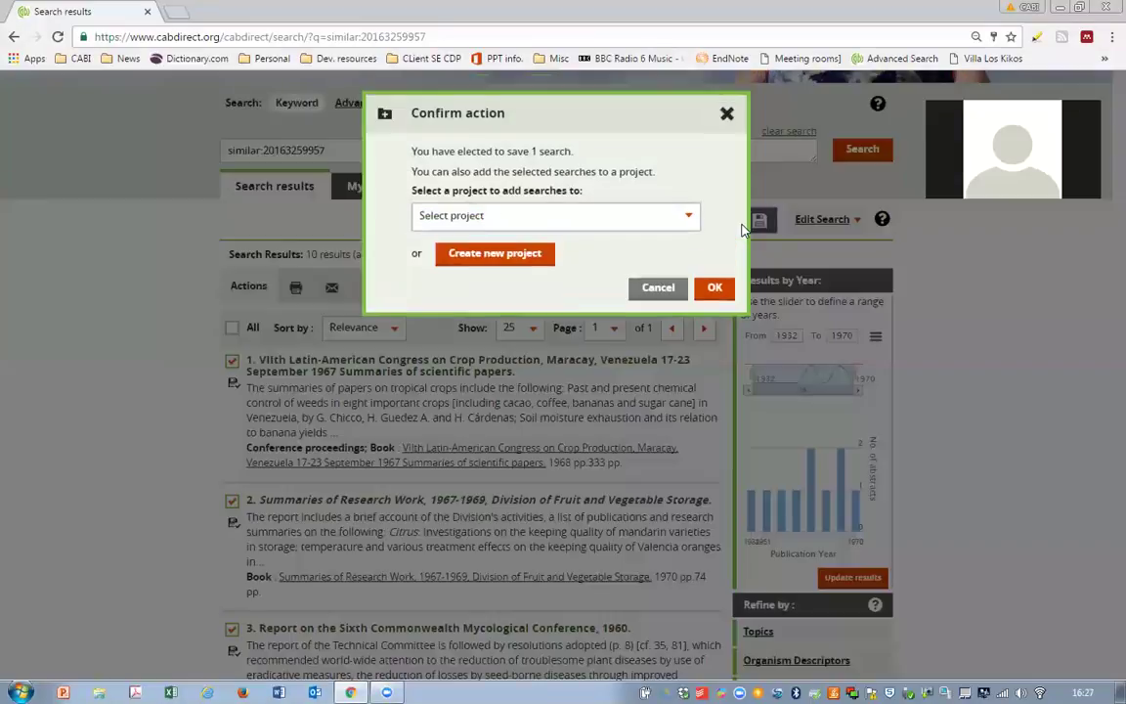
{"action": "left_click", "coordinate": [595, 223]}
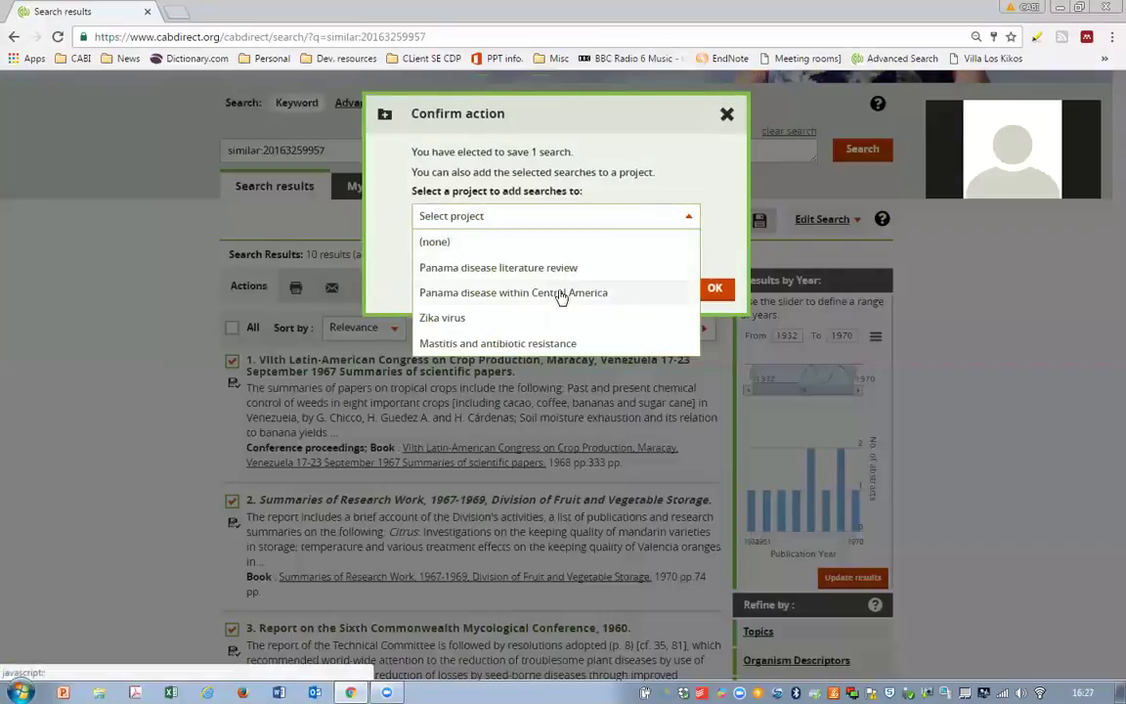
{"action": "left_click", "coordinate": [491, 293]}
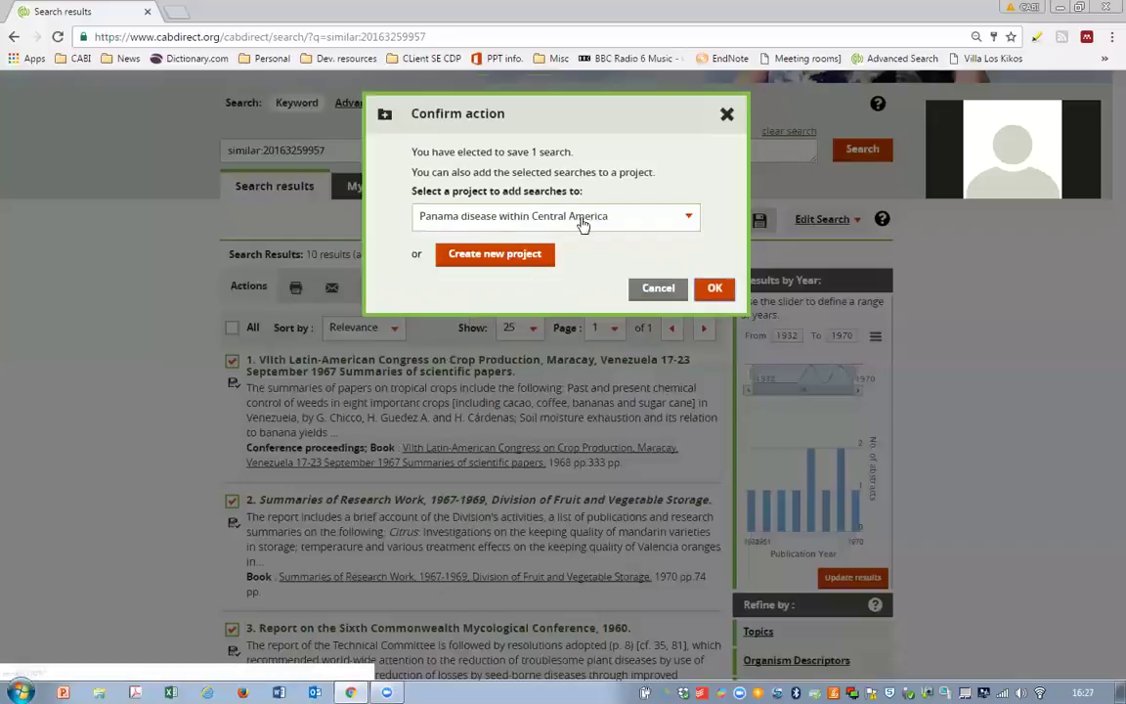
{"action": "left_click", "coordinate": [715, 292]}
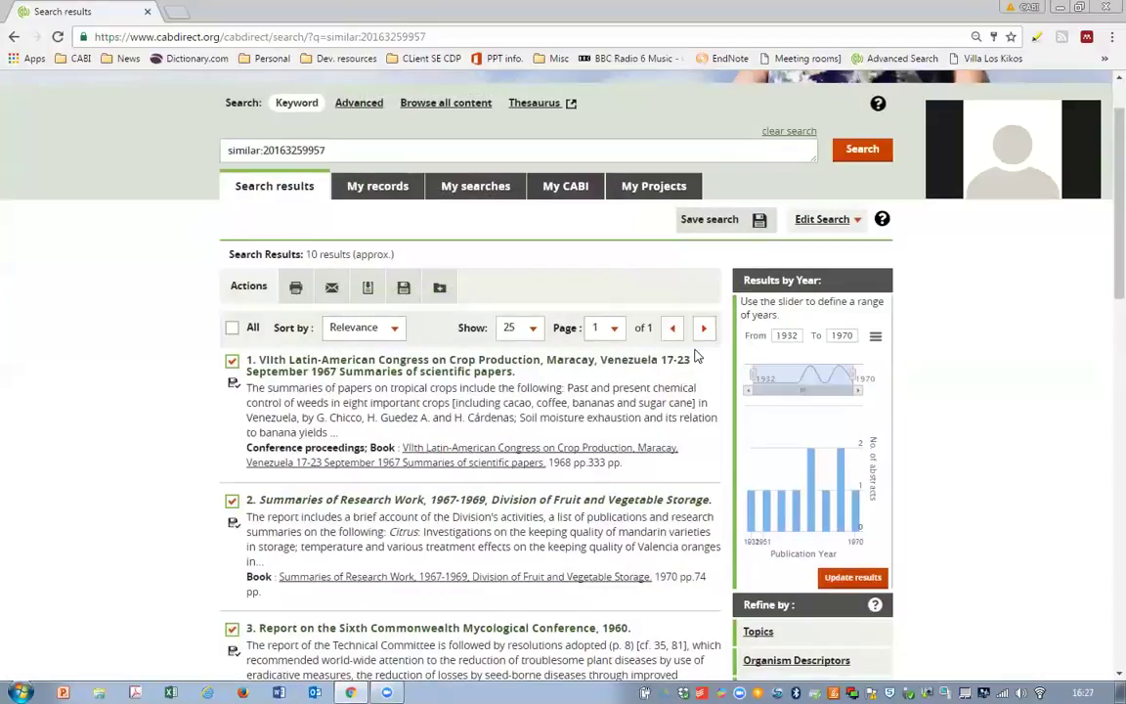
- From the search history, save the "panama disease and banana" search refined by organism, location and document type to the "Panama disease within Central America" project
{"action": "left_click", "coordinate": [491, 188]}
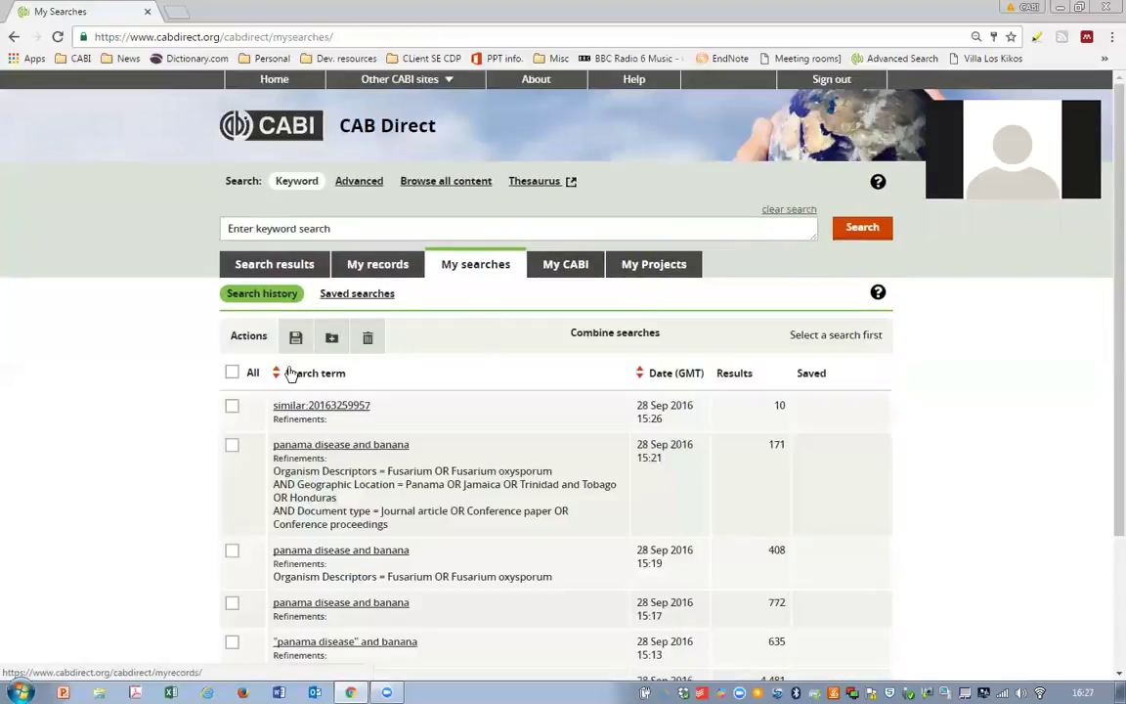
{"action": "scroll", "coordinate": [422, 381], "scroll_direction": "down", "scroll_amount": 1}
{"action": "scroll", "coordinate": [422, 380], "scroll_direction": "down", "scroll_amount": 3}
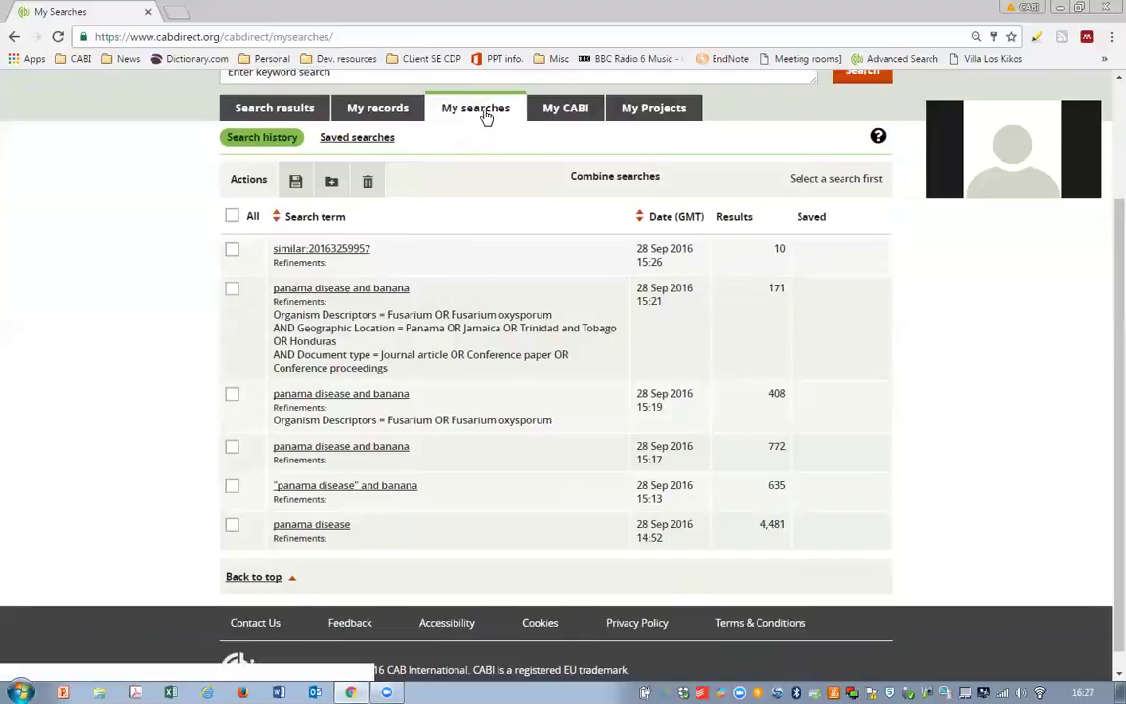
{"action": "left_click", "coordinate": [232, 289]}
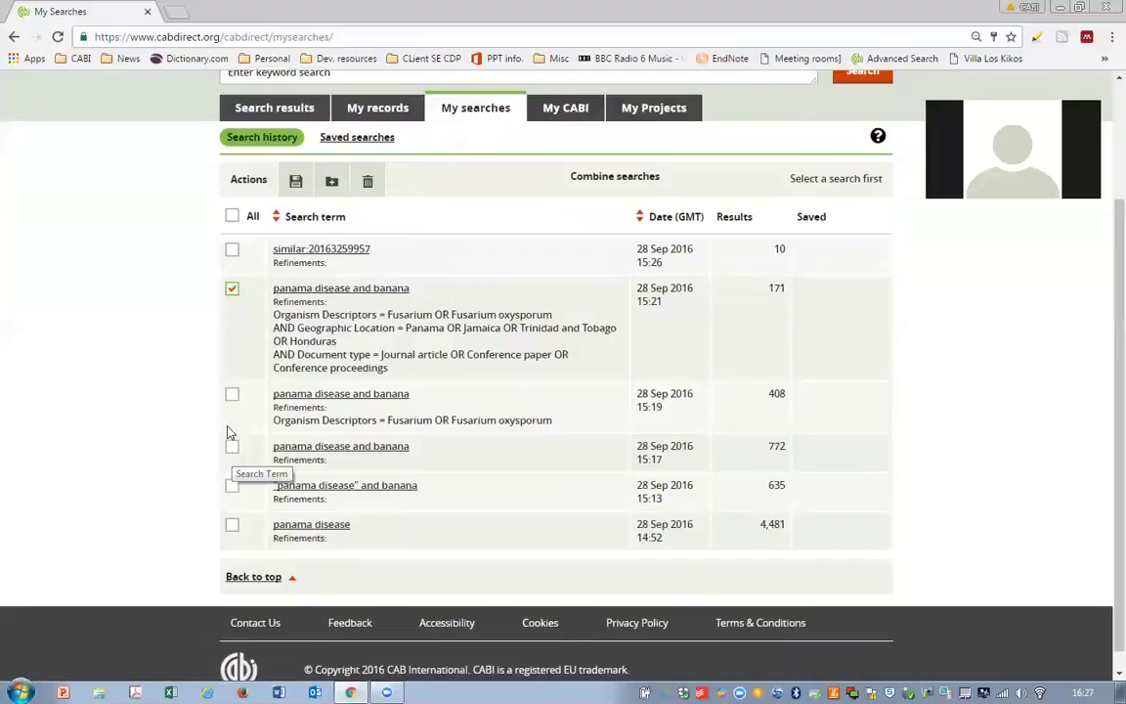
{"action": "left_click", "coordinate": [294, 182]}
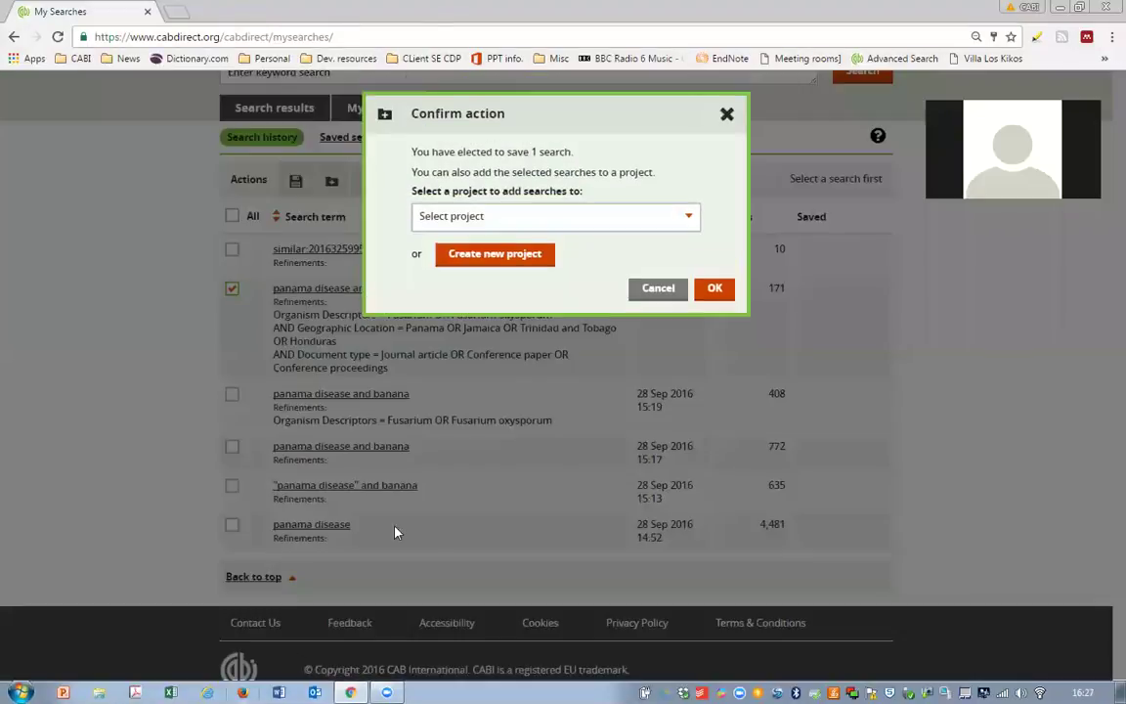
{"action": "left_click", "coordinate": [649, 224]}
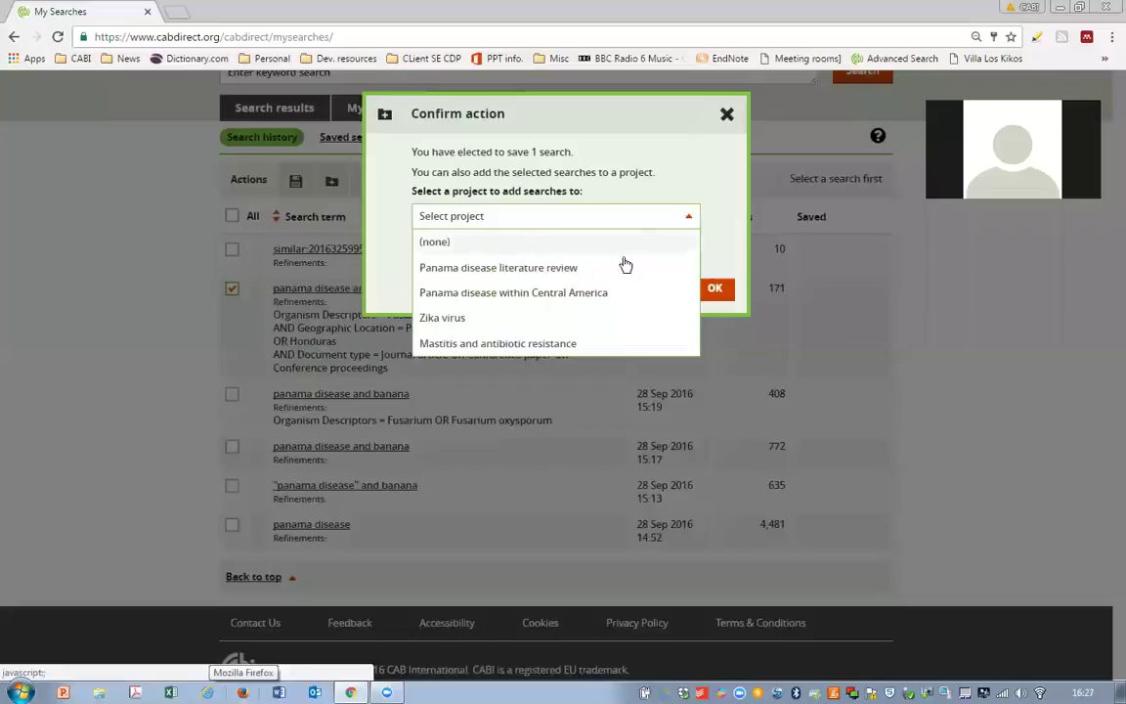
{"action": "left_click", "coordinate": [572, 293]}
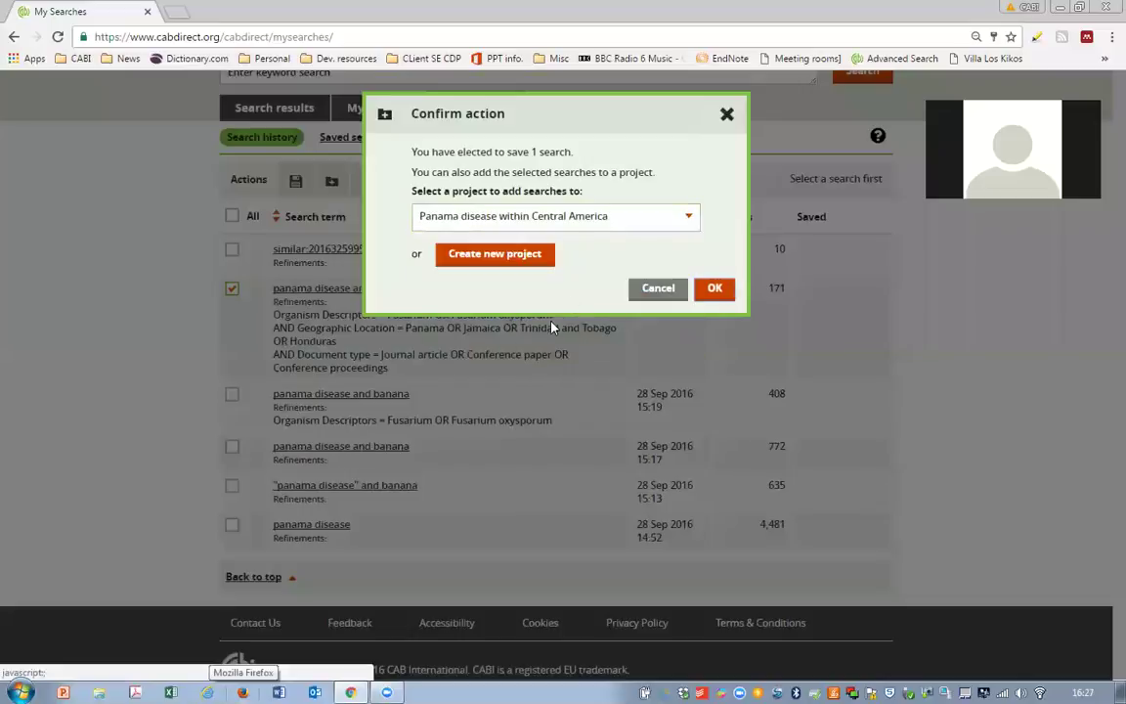
{"action": "left_click", "coordinate": [706, 292]}
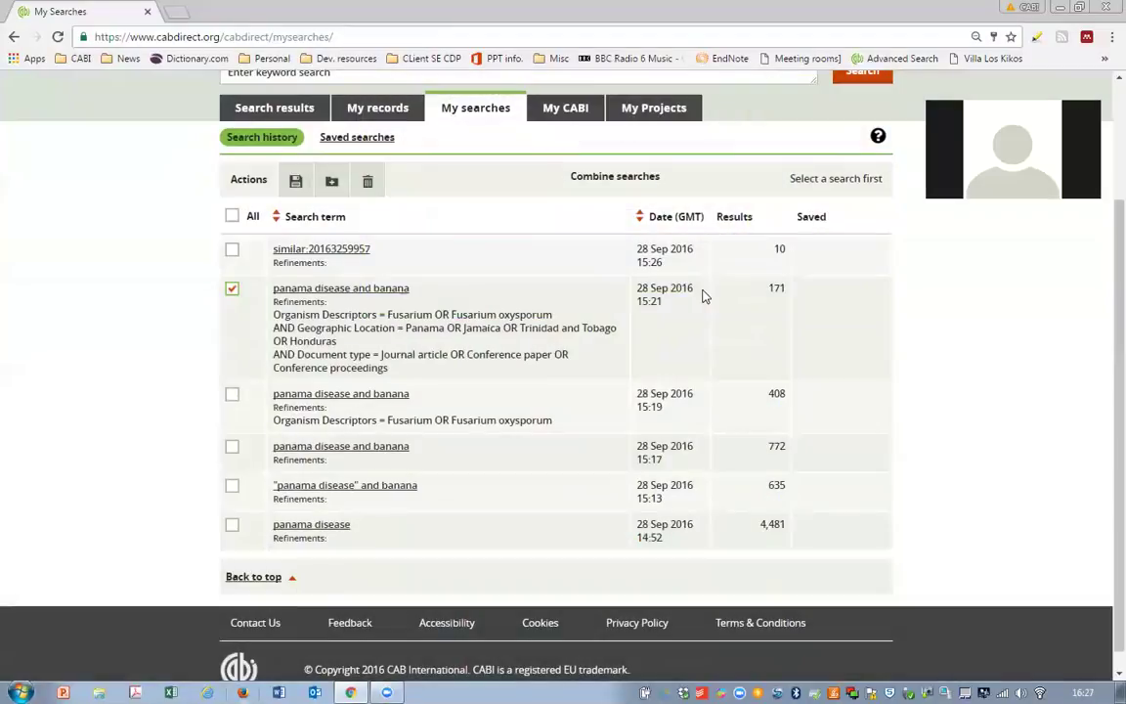
- Check the dates and the record and search counts on the "Panama disease within Central America" project card
{"action": "left_click", "coordinate": [676, 108]}
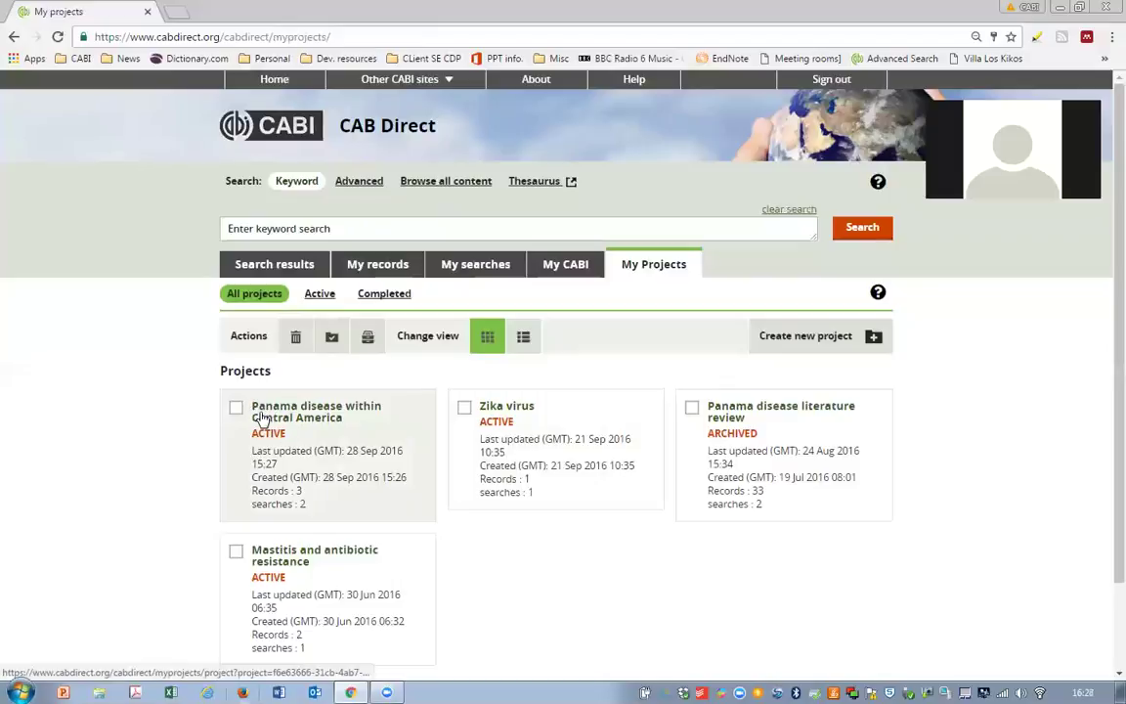
{"action": "left_click_drag", "start_coordinate": [256, 451], "coordinate": [317, 504]}
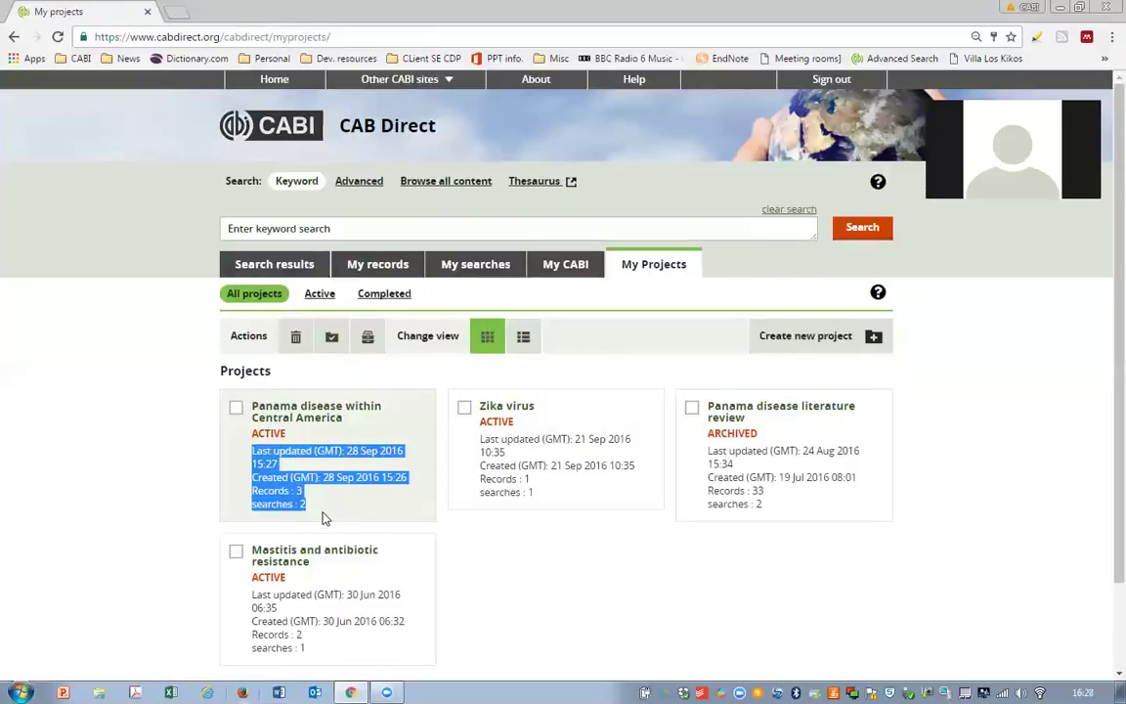
{"action": "left_click", "coordinate": [282, 470]}
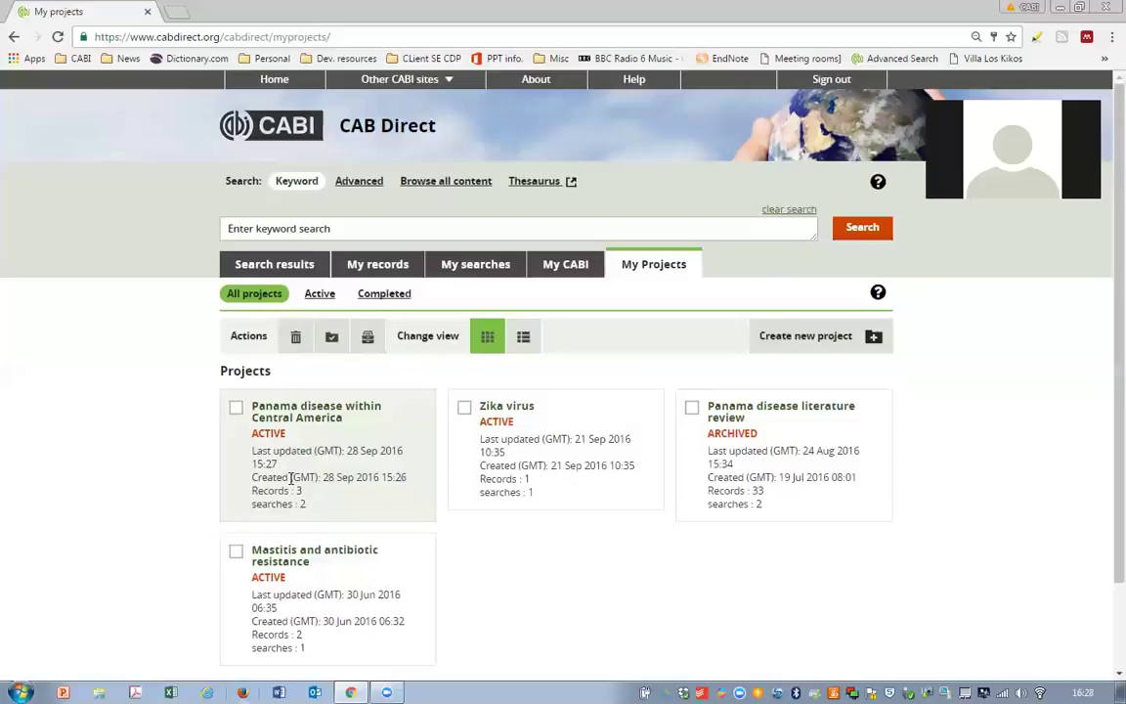
{"action": "left_click_drag", "start_coordinate": [251, 497], "coordinate": [309, 506]}
{"action": "left_click", "coordinate": [308, 510]}
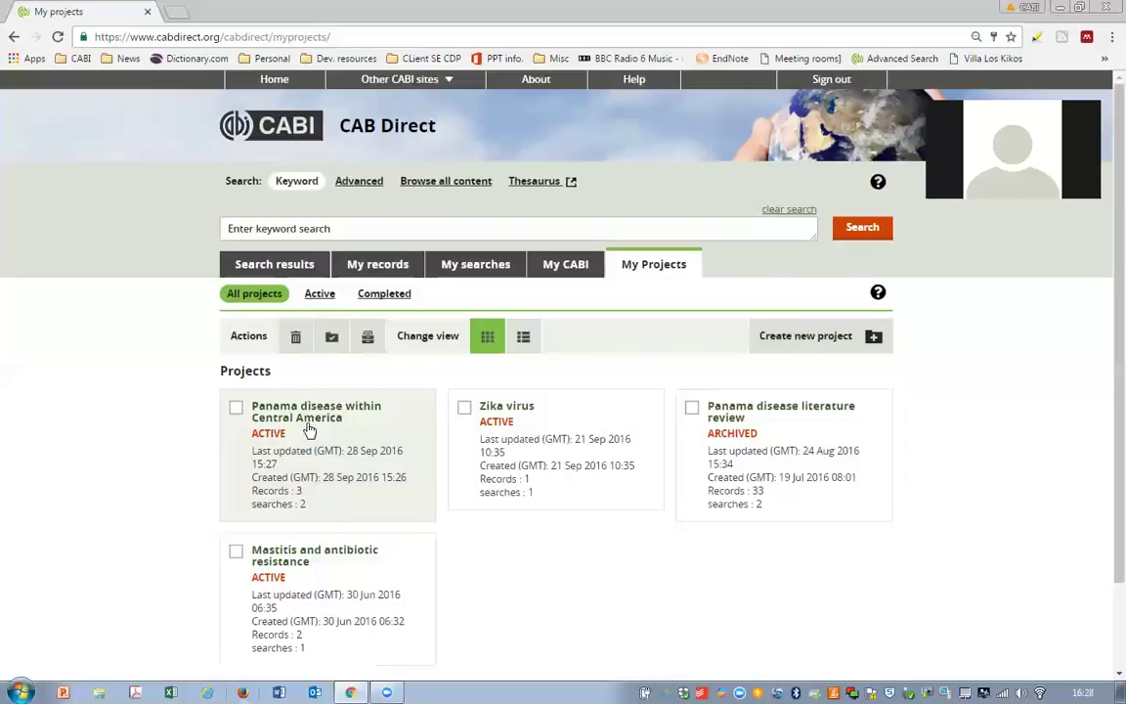
- Open the "Panama disease within Central America" project and examine its activity log, including the full refinements of the "panama disease and banana" search
{"action": "left_click", "coordinate": [309, 418]}
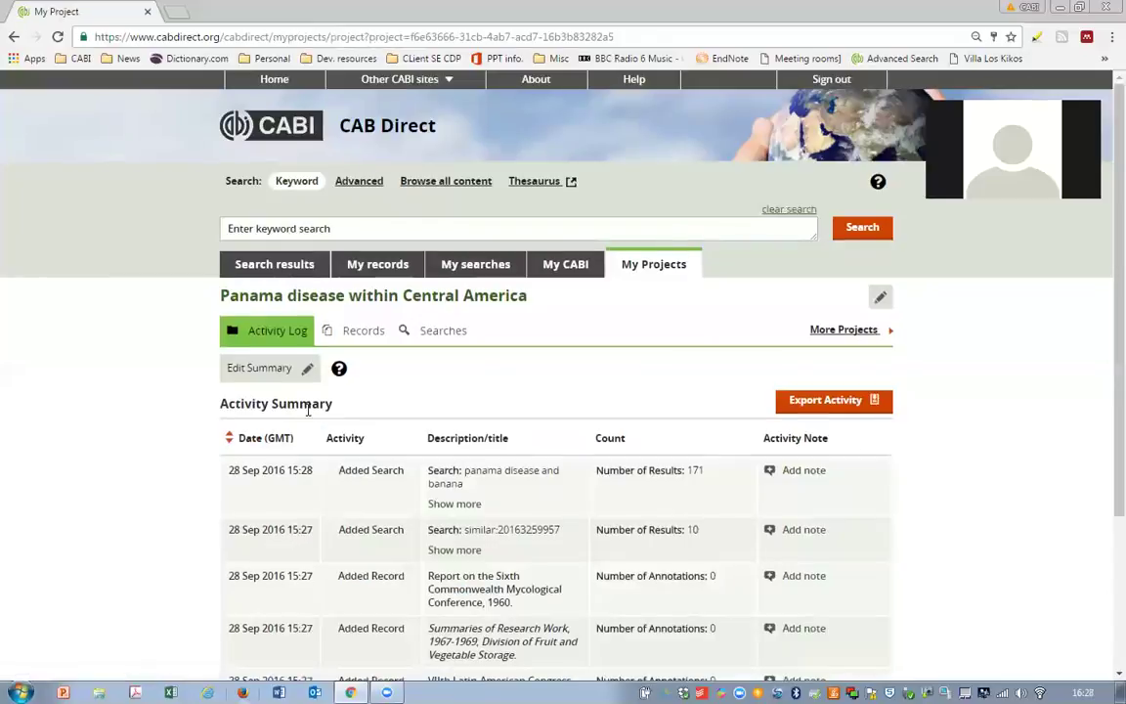
{"action": "scroll", "coordinate": [345, 459], "scroll_direction": "down", "scroll_amount": 3}
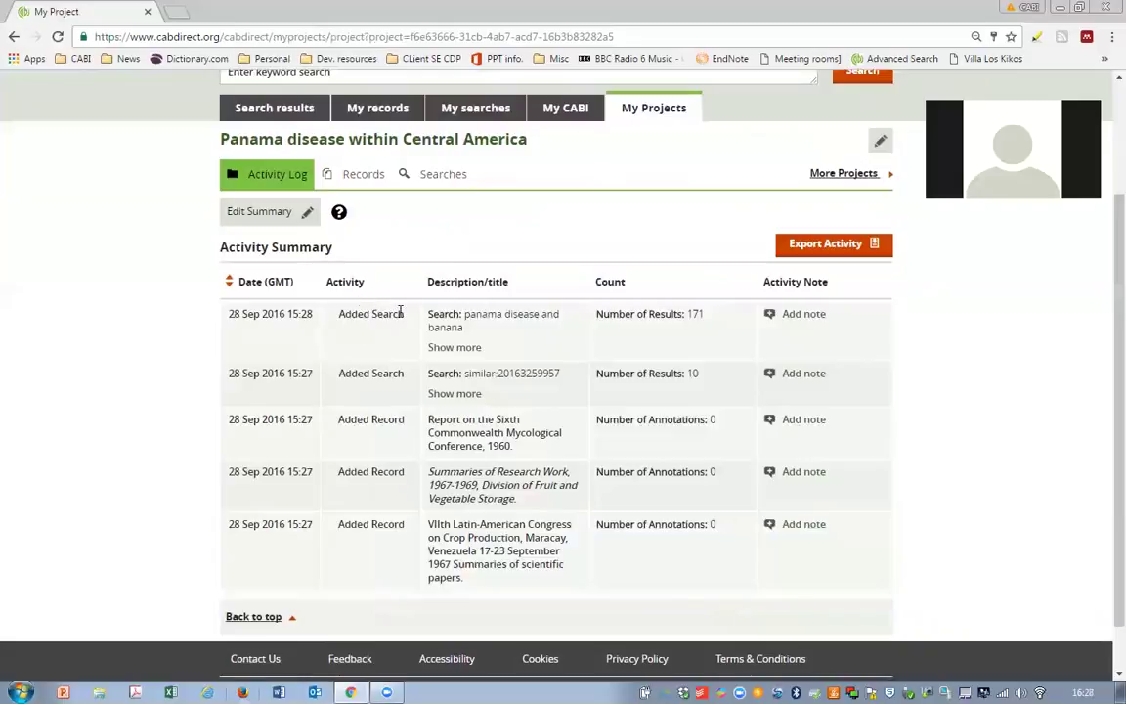
{"action": "left_click_drag", "start_coordinate": [233, 313], "coordinate": [305, 329]}
{"action": "left_click", "coordinate": [305, 329]}
{"action": "left_click", "coordinate": [470, 354]}
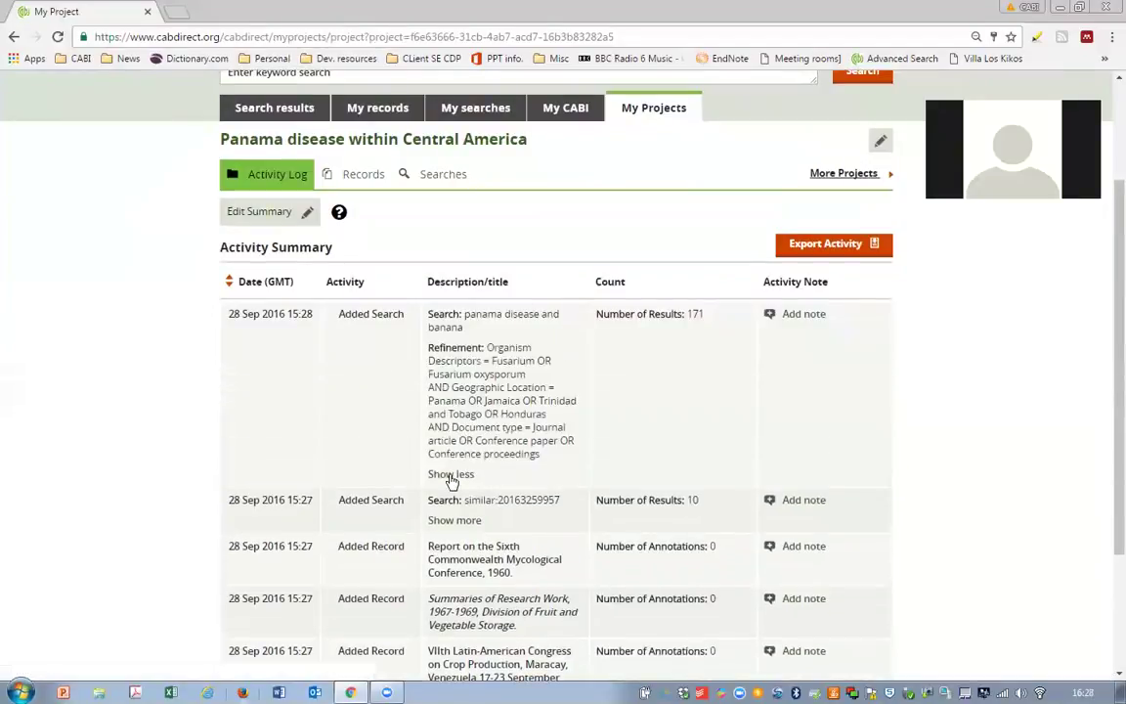
{"action": "left_click", "coordinate": [451, 474]}
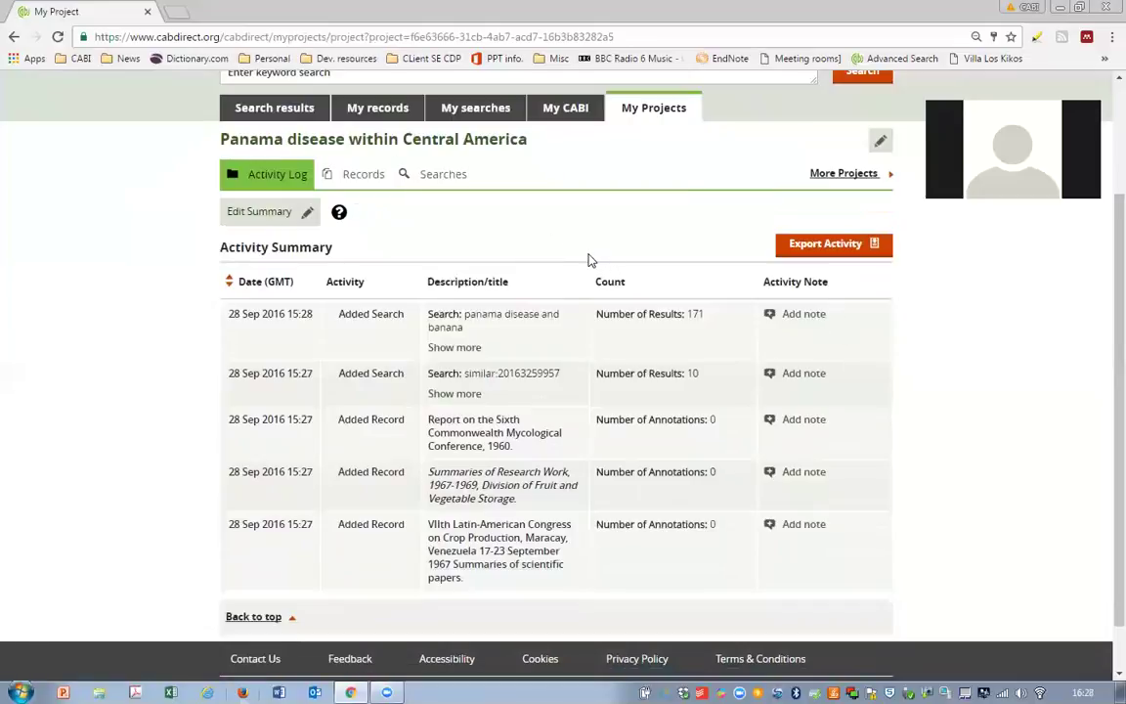
- Review the project's saved records and saved searches, and select the "panama disease and banana" search
{"action": "left_click", "coordinate": [357, 182]}
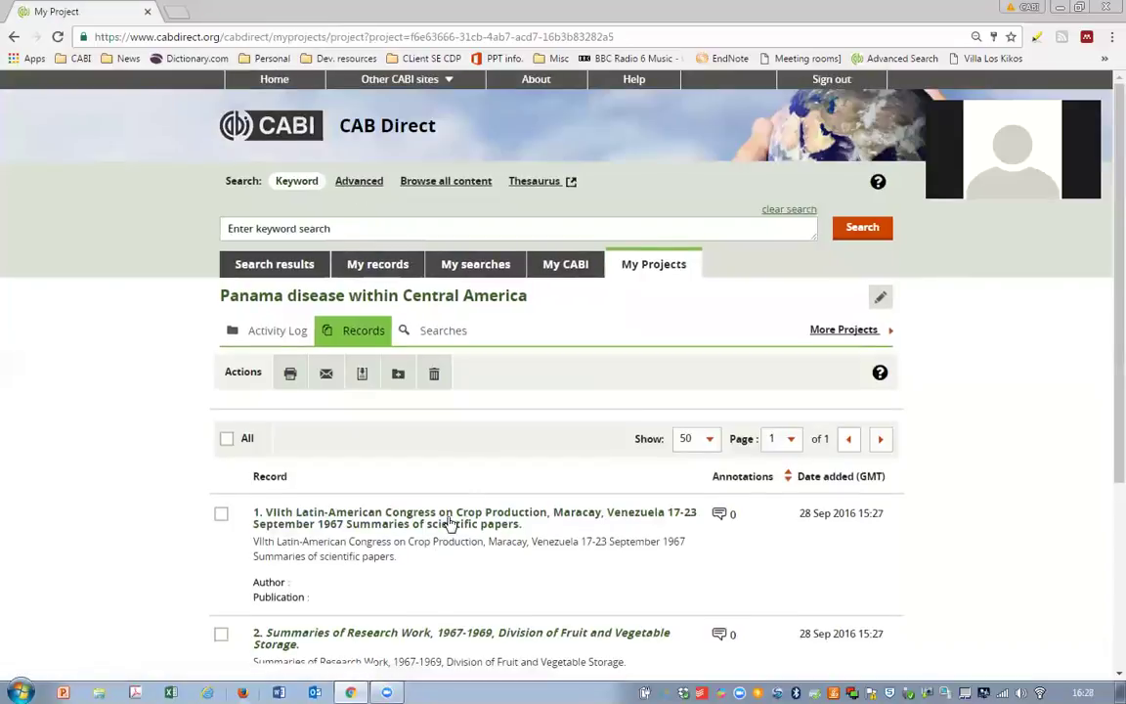
{"action": "scroll", "coordinate": [449, 525], "scroll_direction": "down", "scroll_amount": 3}
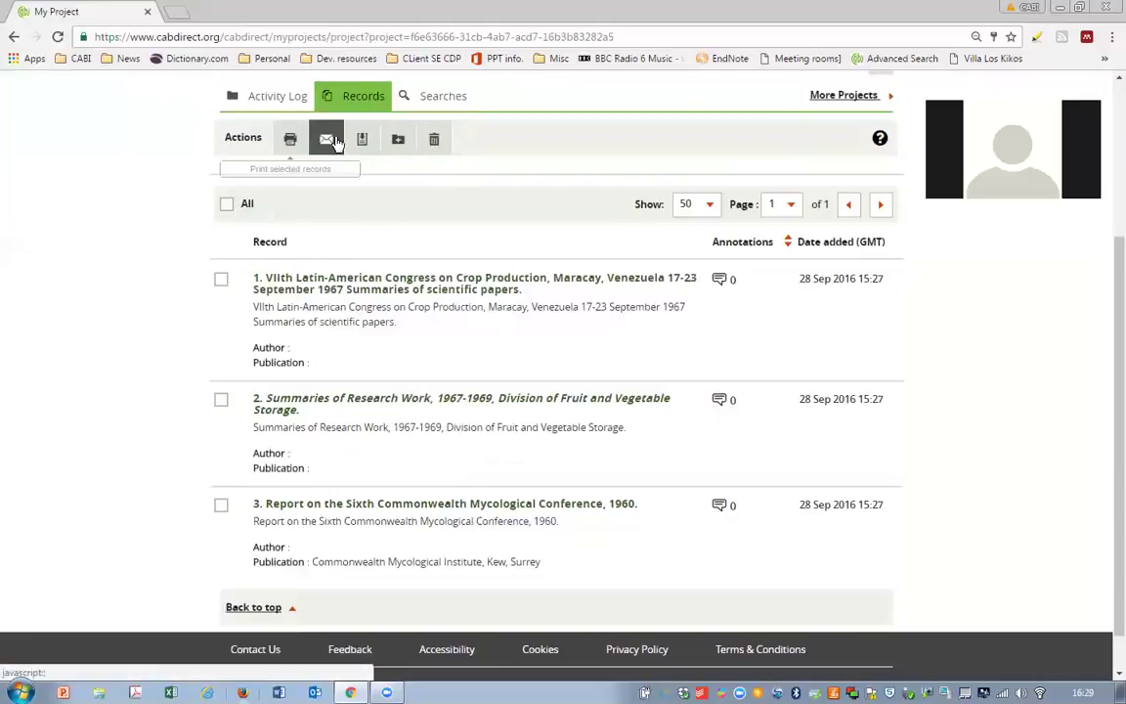
{"action": "left_click", "coordinate": [437, 95]}
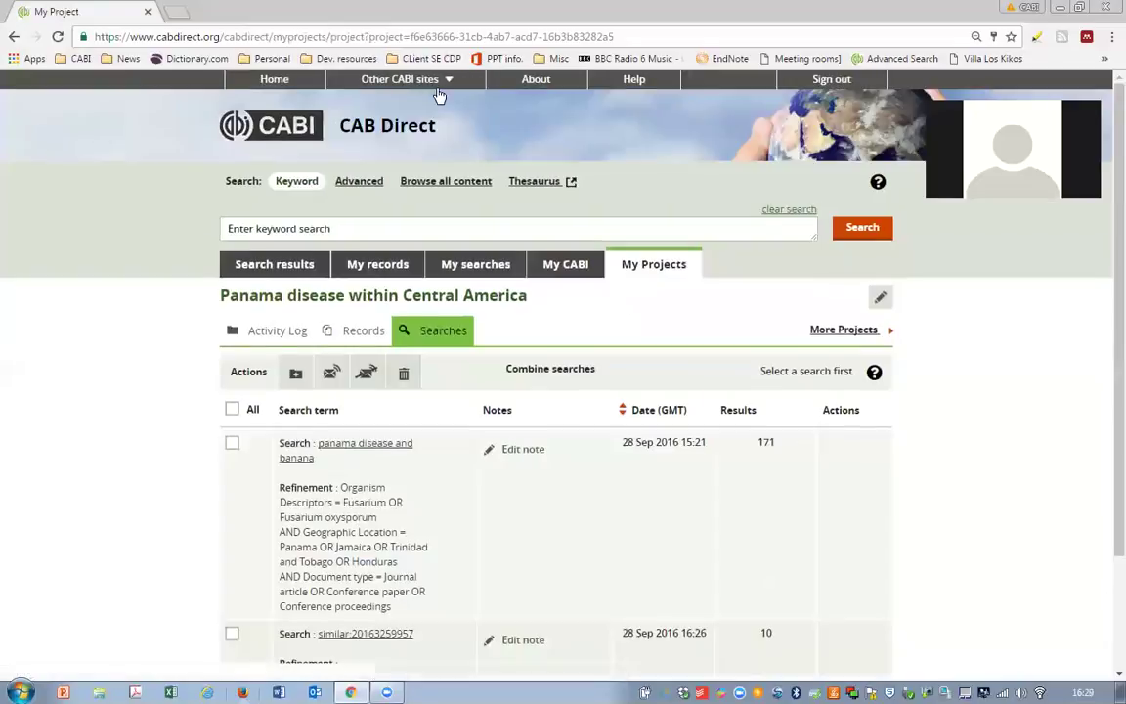
{"action": "scroll", "coordinate": [461, 345], "scroll_direction": "down", "scroll_amount": 3}
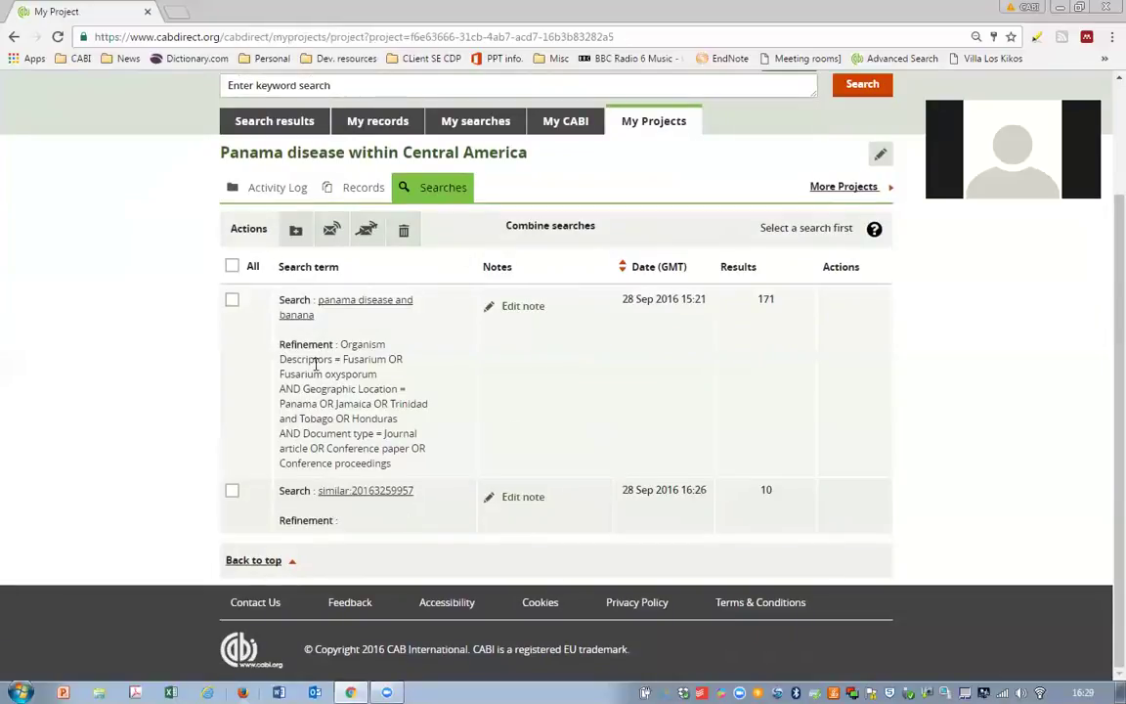
{"action": "left_click", "coordinate": [232, 299]}
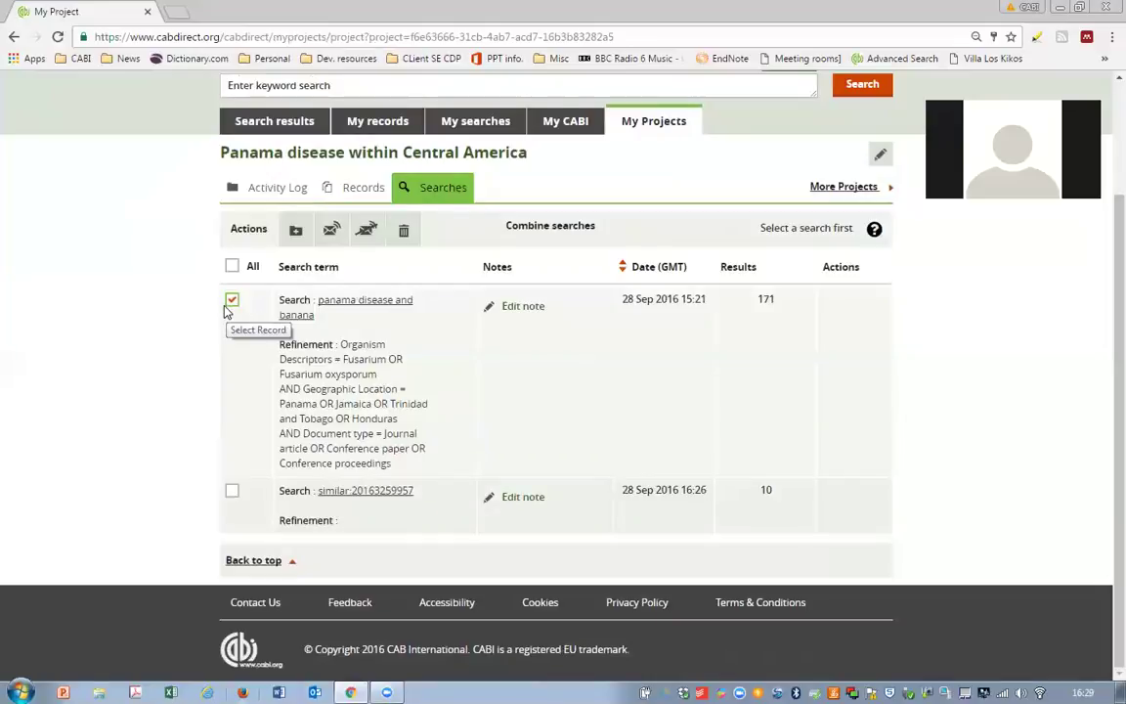
- Return to the project's activity log and export the activity report
{"action": "left_click", "coordinate": [274, 188]}
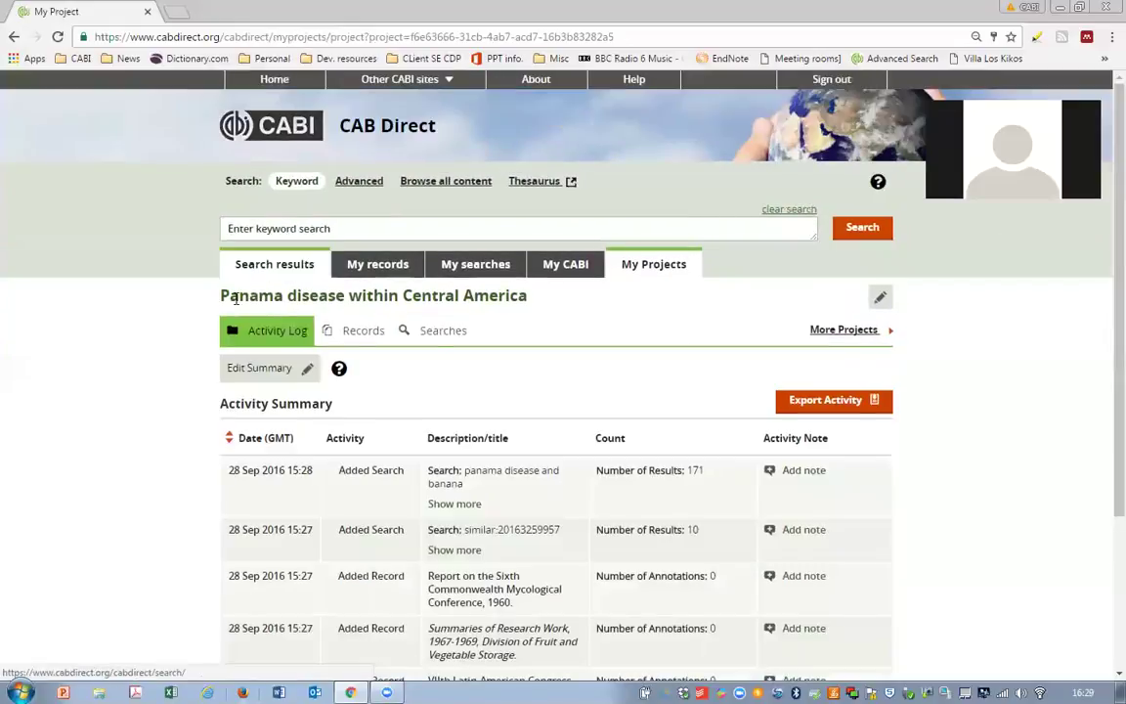
{"action": "scroll", "coordinate": [612, 326], "scroll_direction": "down", "scroll_amount": 1}
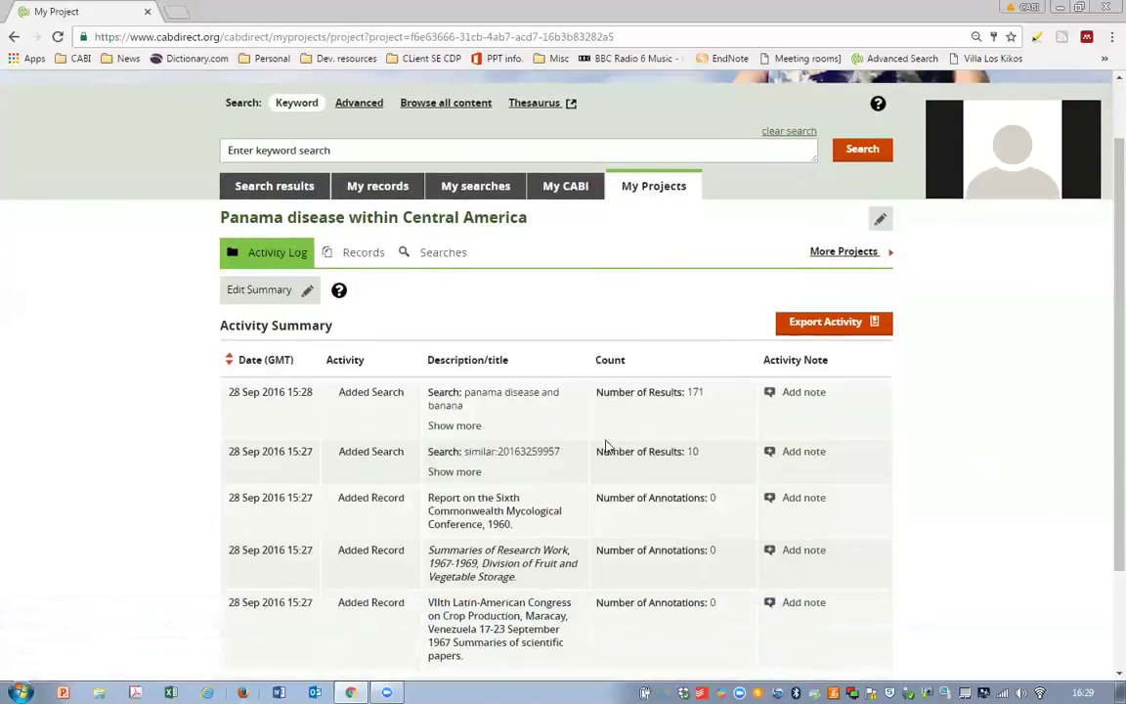
{"action": "scroll", "coordinate": [582, 347], "scroll_direction": "down", "scroll_amount": 1}
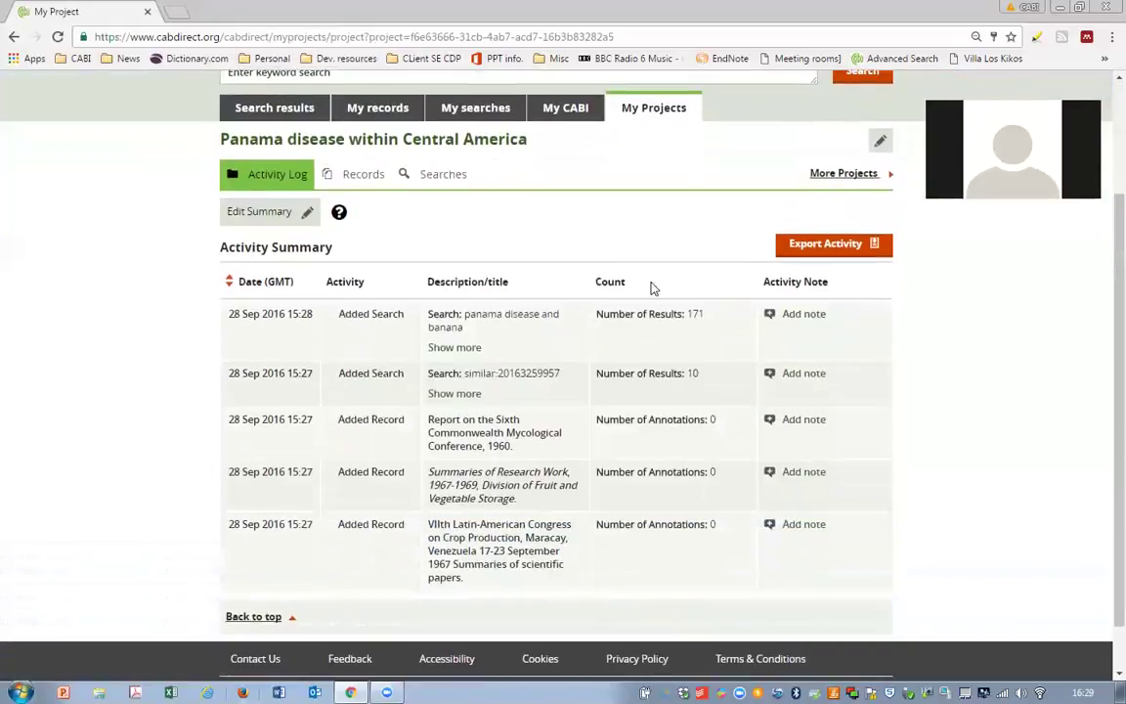
{"action": "left_click", "coordinate": [810, 245]}
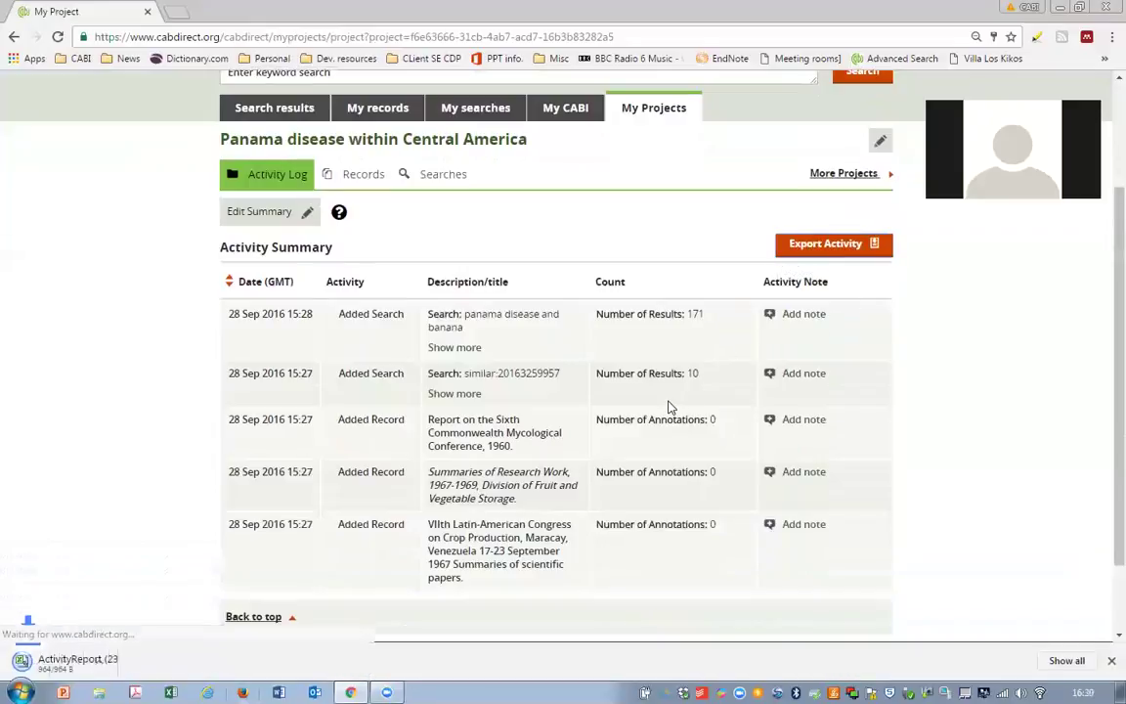
- Open the exported activity report in Excel, widen its Date, Activity and Action columns to examine the logged entries, and close the file
{"action": "left_click", "coordinate": [113, 662]}
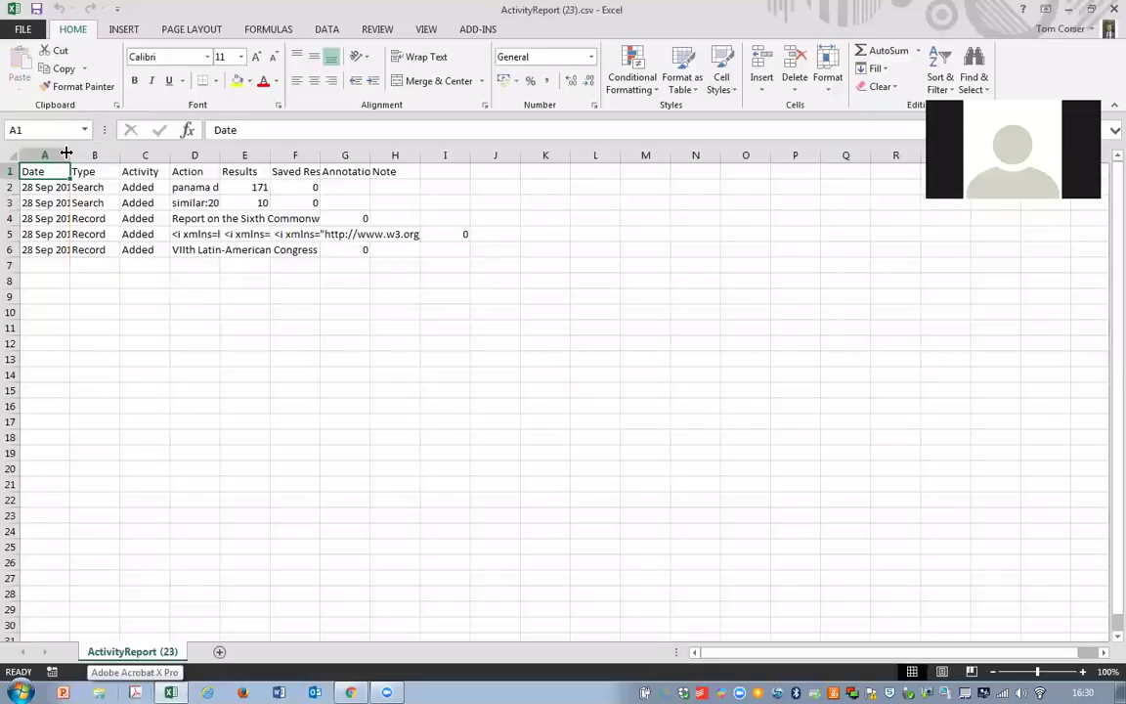
{"action": "double_click", "coordinate": [66, 154]}
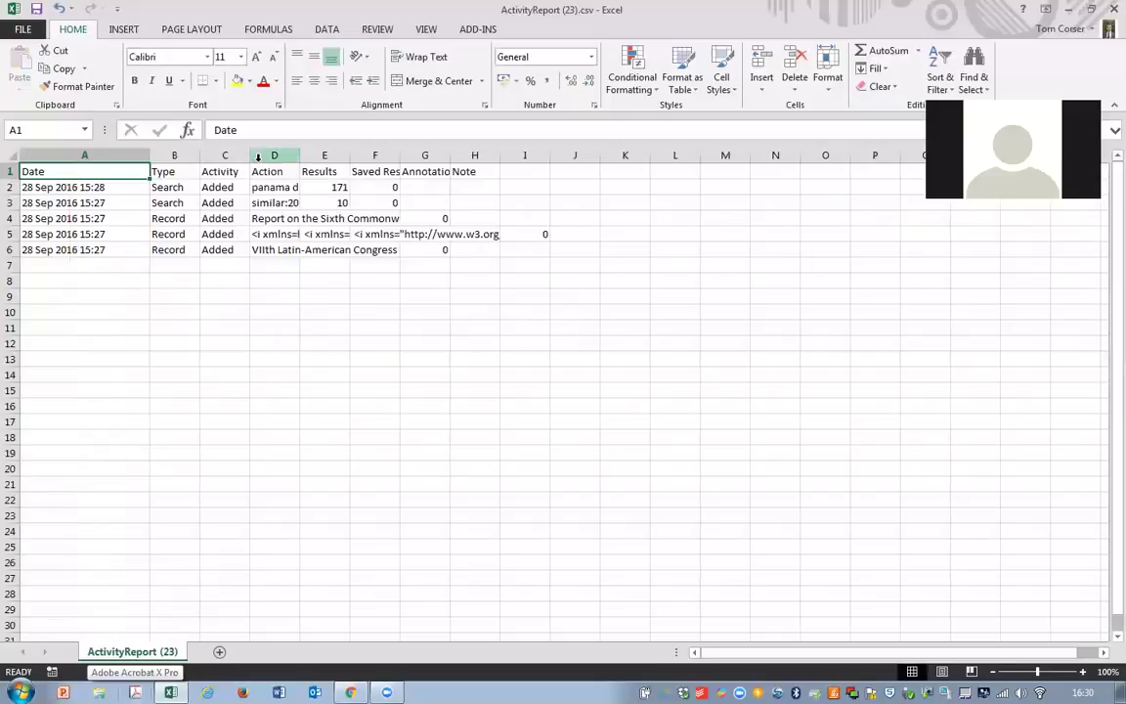
{"action": "left_click_drag", "start_coordinate": [251, 154], "coordinate": [456, 153]}
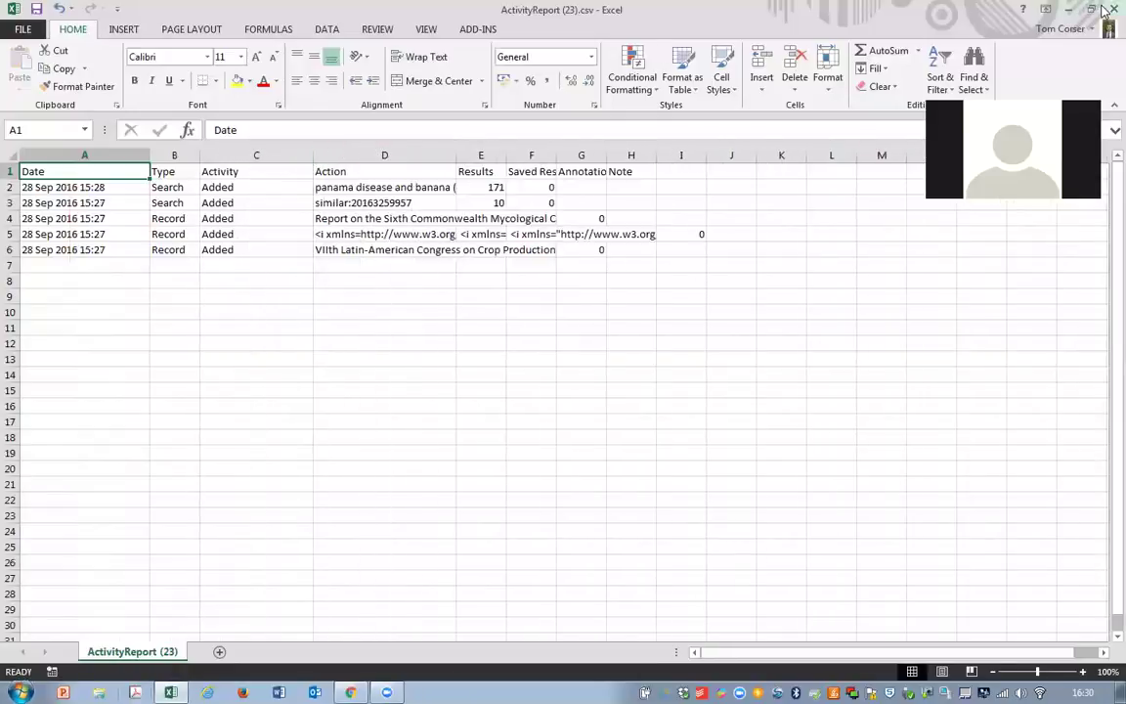
{"action": "key", "text": "alt+F4"}
{"action": "left_click", "coordinate": [571, 365]}
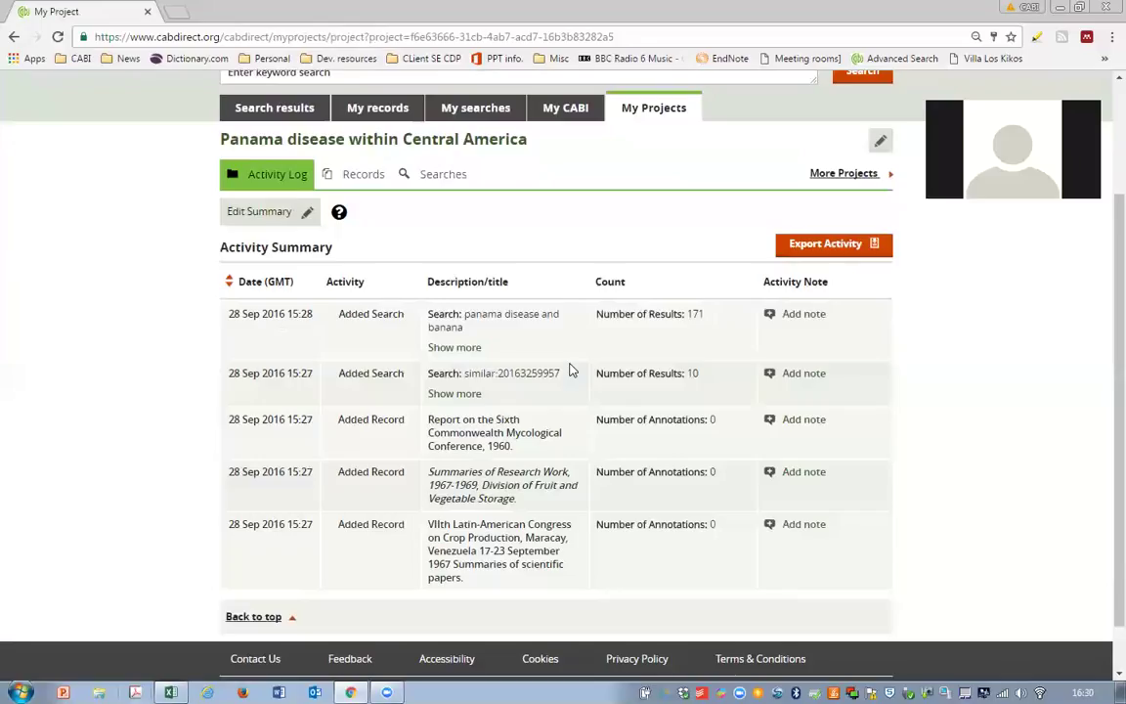
- Switch back to the browser and return from the project to the CAB Direct home page
{"action": "scroll", "coordinate": [608, 262], "scroll_direction": "up", "scroll_amount": 3}
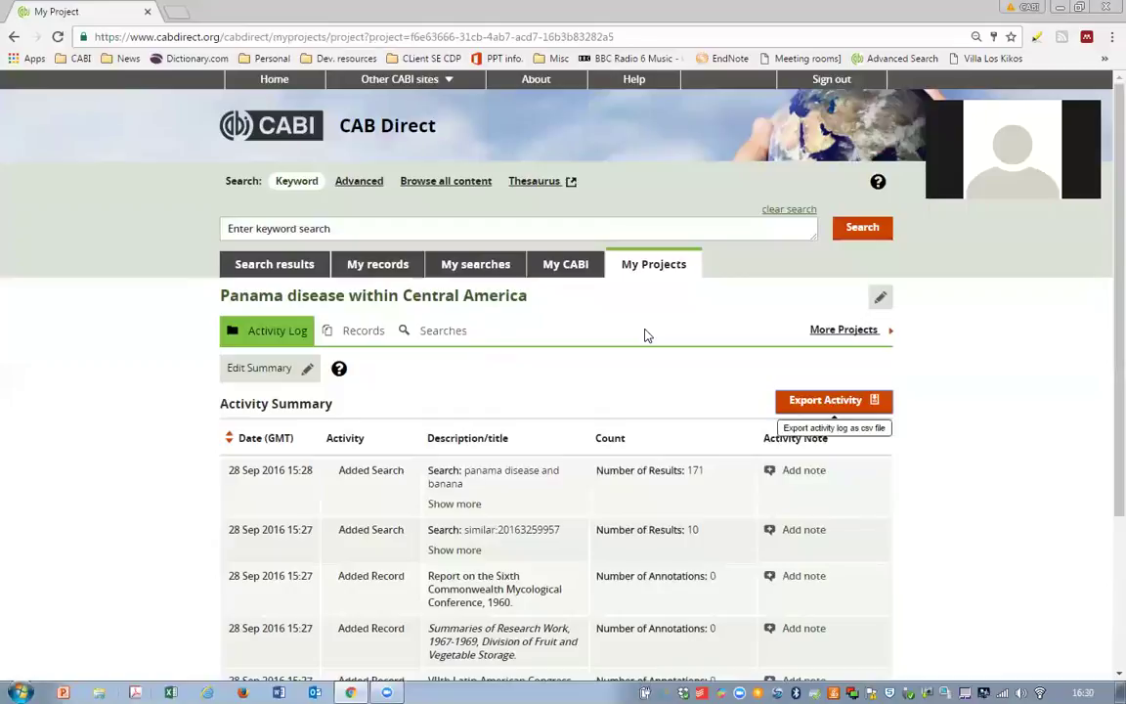
{"action": "left_click", "coordinate": [273, 80]}
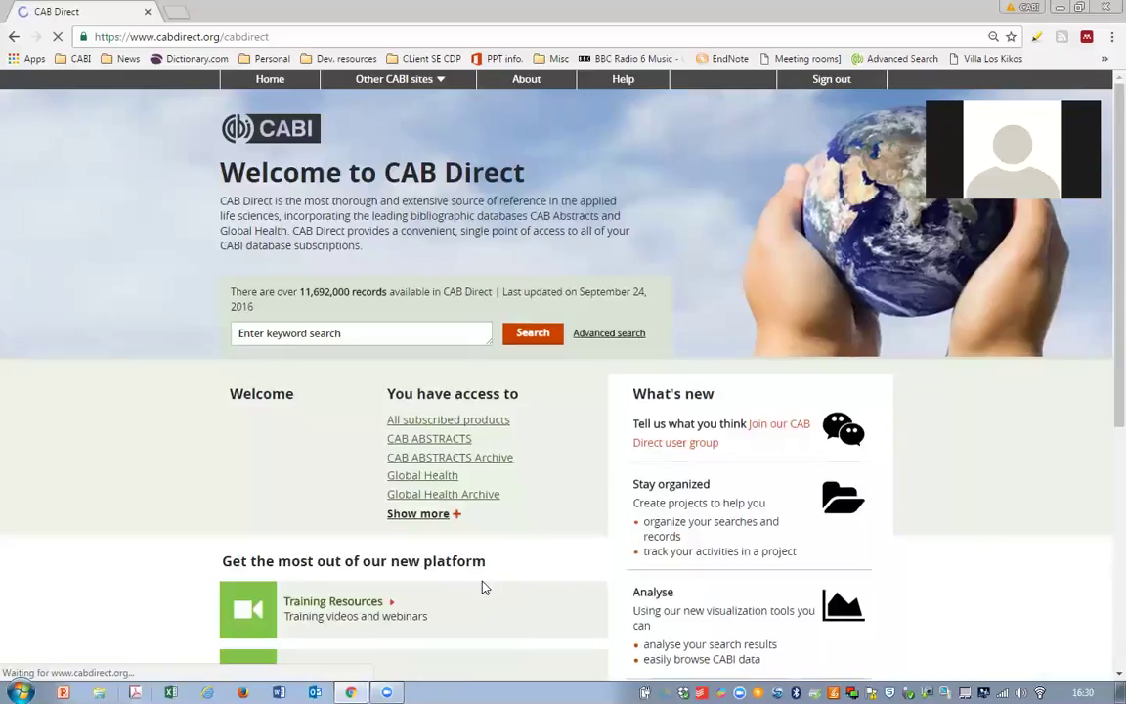